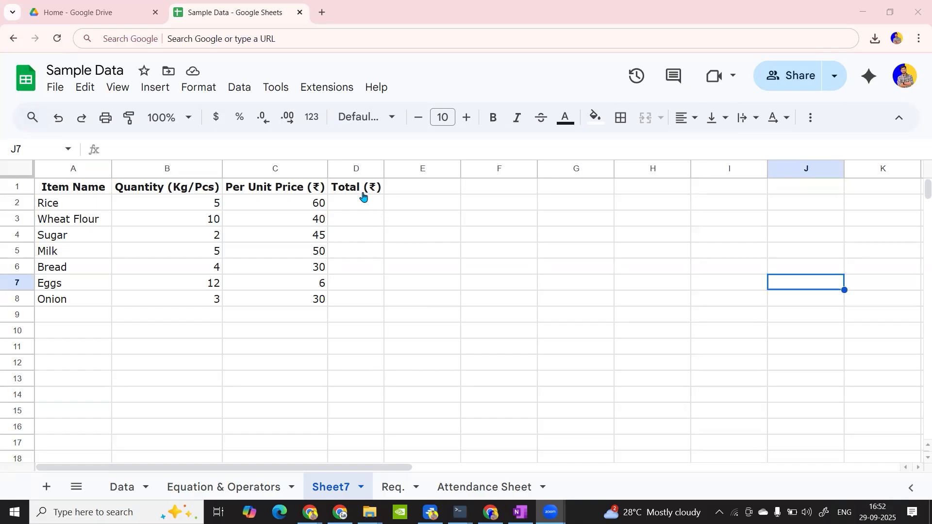
{"action": "left_click", "coordinate": [363, 210]}
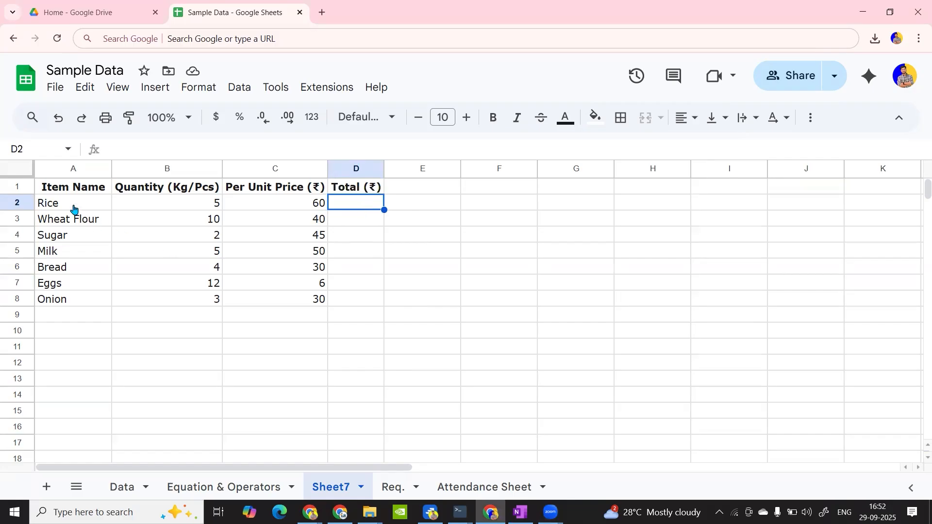
{"action": "left_click_drag", "start_coordinate": [79, 208], "coordinate": [82, 270]}
{"action": "left_click_drag", "start_coordinate": [190, 208], "coordinate": [194, 255]}
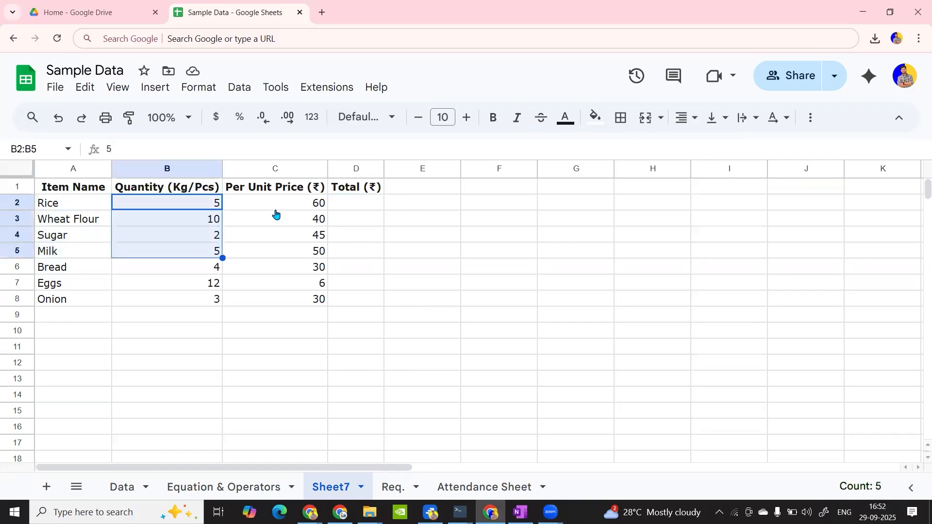
{"action": "left_click_drag", "start_coordinate": [260, 204], "coordinate": [270, 243]}
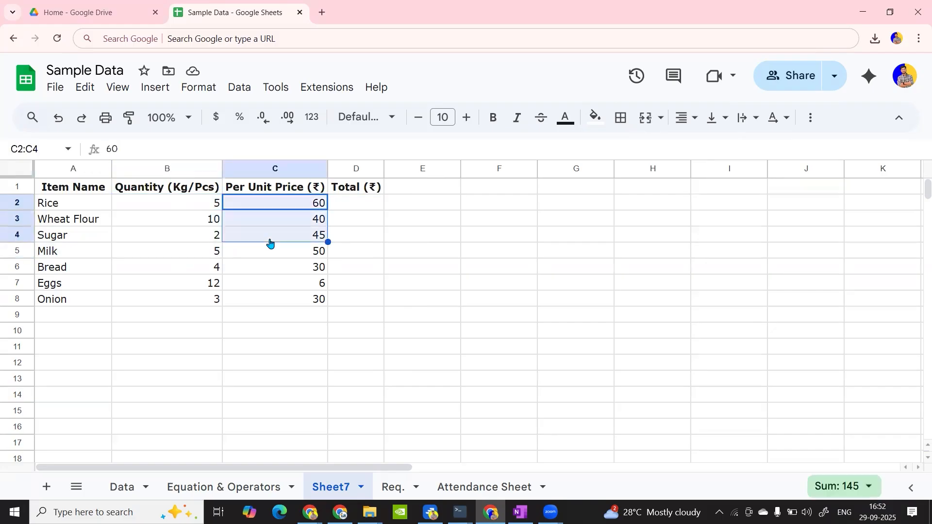
Calculate the Rice total in D2 with the formula =5*60.
{"action": "left_click", "coordinate": [359, 204]}
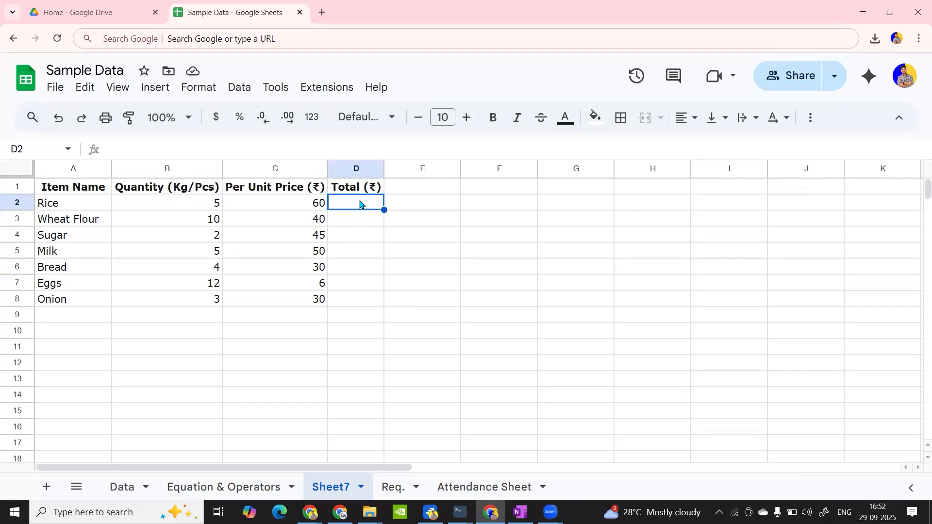
{"action": "type", "text": "="}
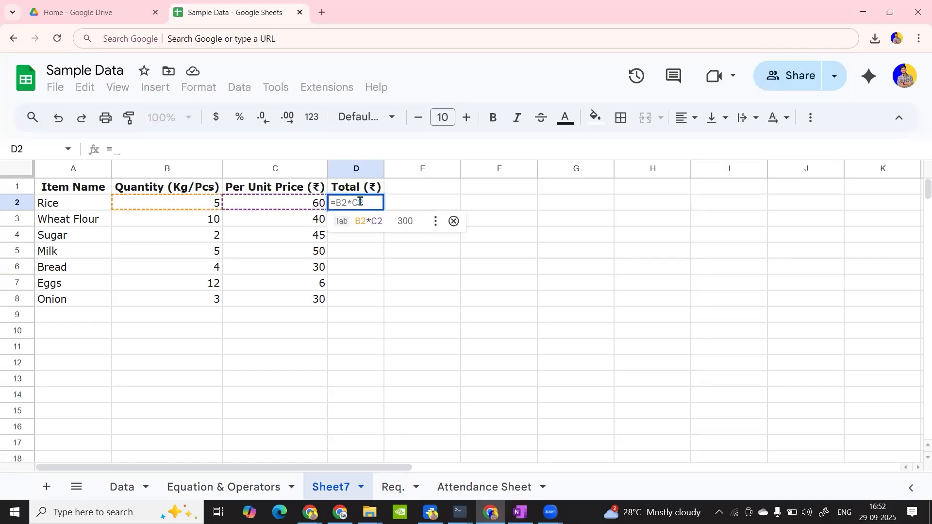
{"action": "type", "text": "5"}
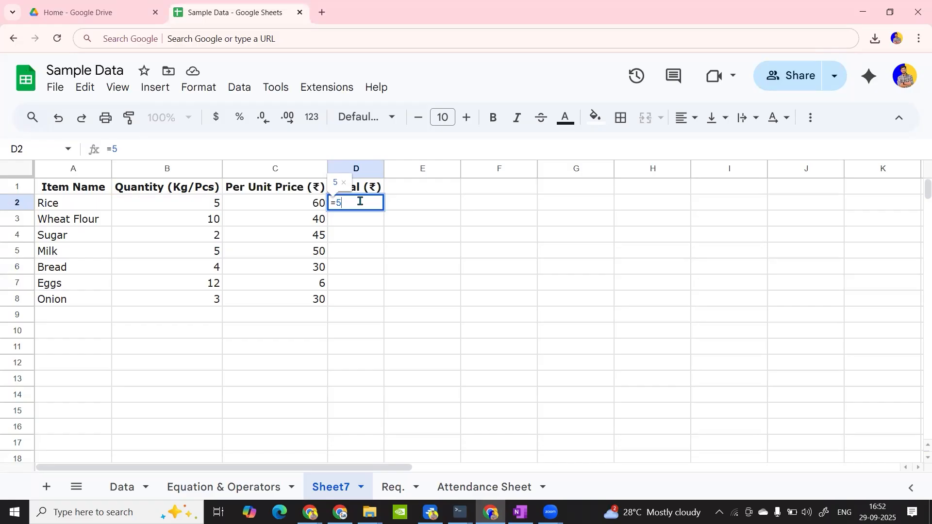
{"action": "type", "text": "*"}
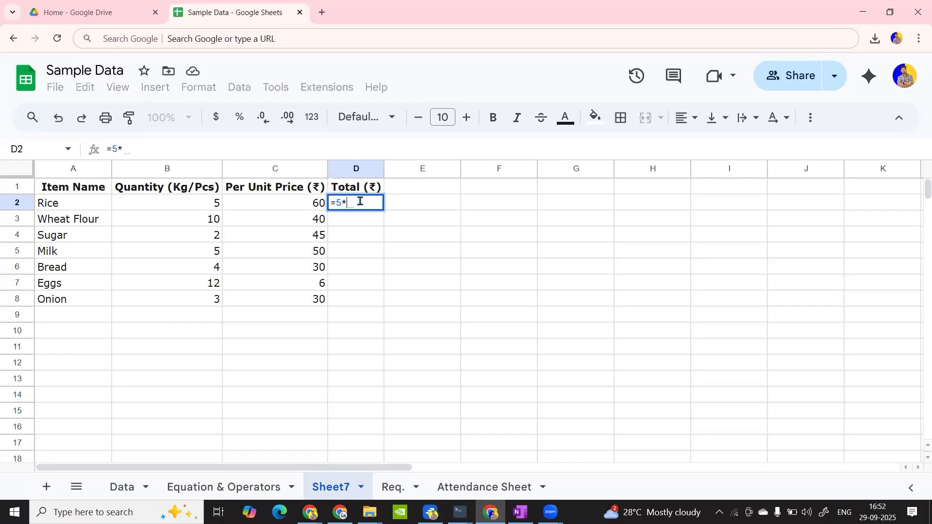
{"action": "type", "text": "60"}
{"action": "key", "text": "Return"}
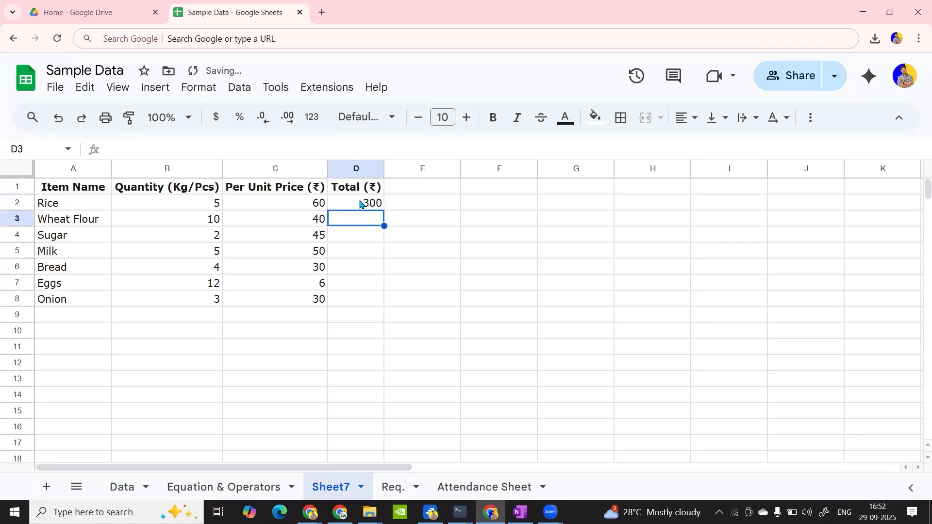
Calculate the Wheat Flour and Sugar totals with =10*40 in D3 and =2*45 in D4.
{"action": "type", "text": "=10"}
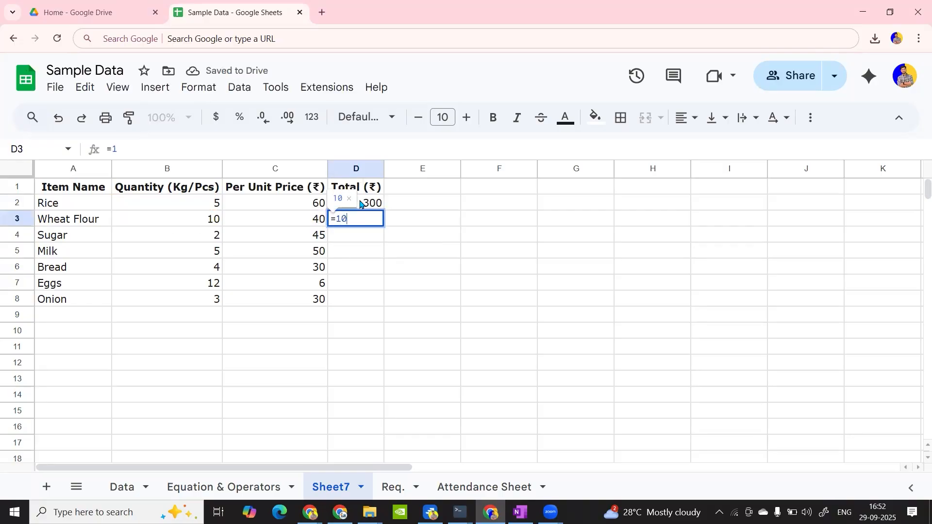
{"action": "type", "text": "*"}
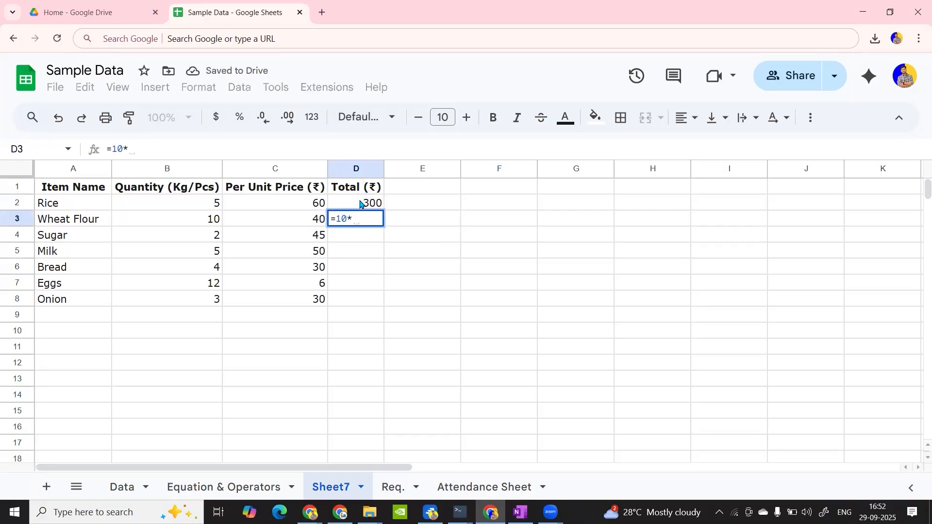
{"action": "type", "text": "40"}
{"action": "key", "text": "Return"}
{"action": "type", "text": "=2*"}
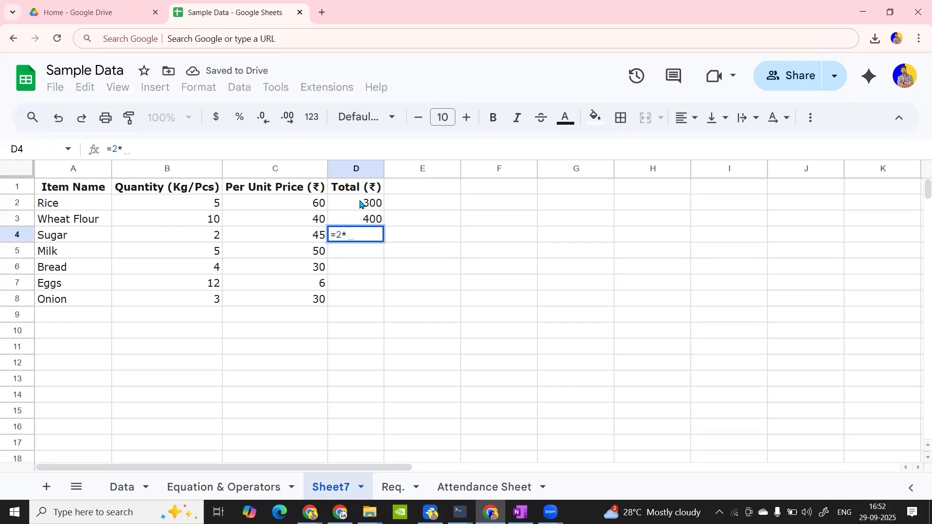
{"action": "type", "text": "45"}
{"action": "key", "text": "Return"}
Calculate the Milk and Bread totals with =5*50 in D5 and =4*30 in D6.
{"action": "type", "text": "="}
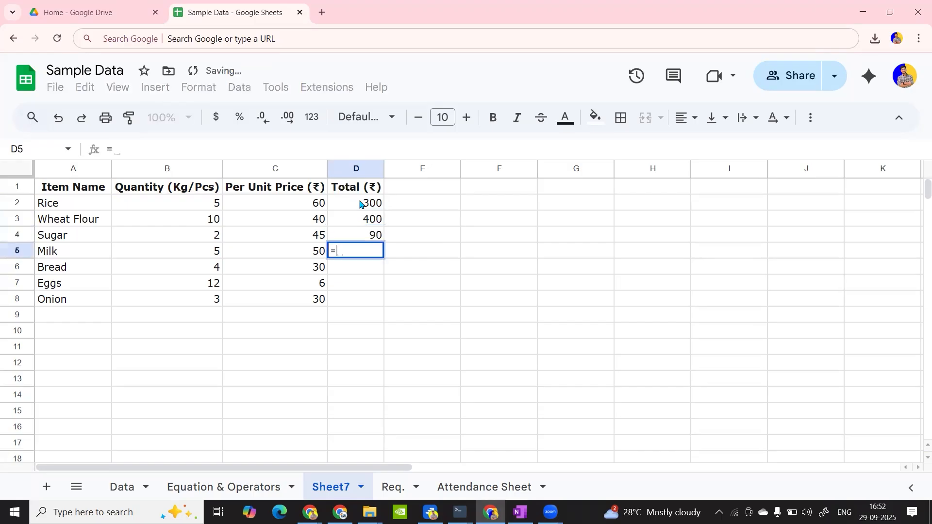
{"action": "type", "text": "5*50"}
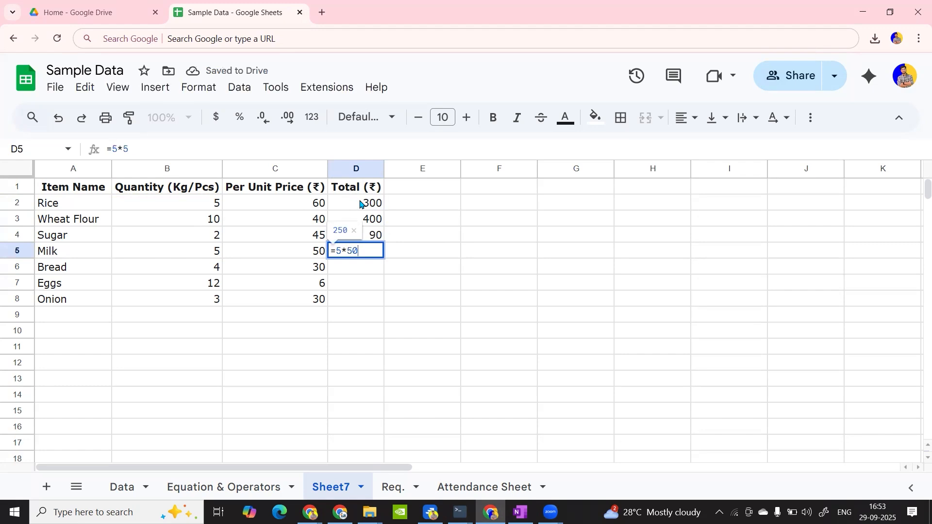
{"action": "key", "text": "Return"}
{"action": "type", "text": "="}
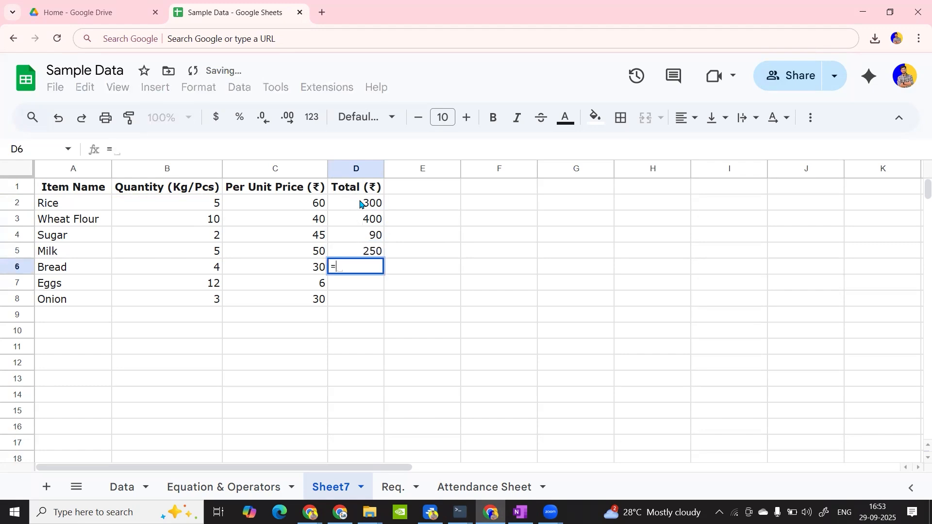
{"action": "type", "text": "4*30"}
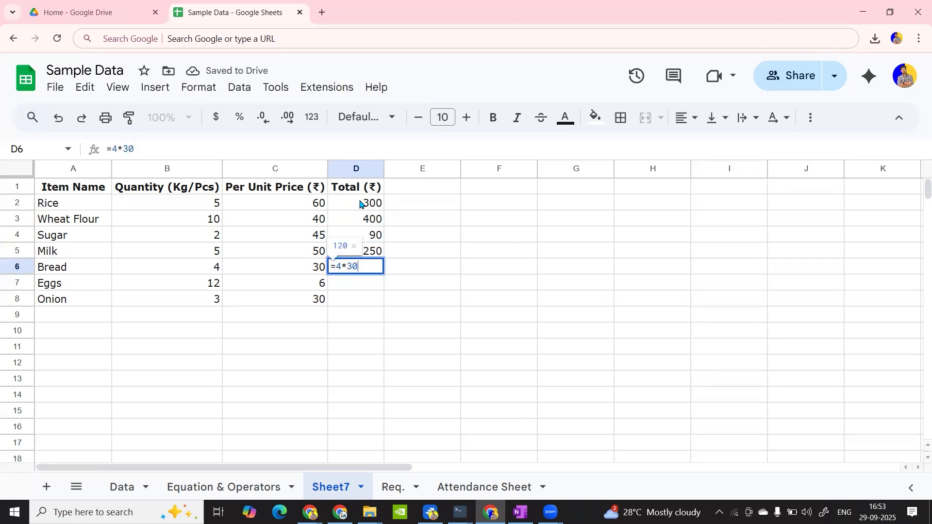
{"action": "key", "text": "Return"}
Calculate the Eggs and Onion totals with =12*6 in D7 and =3*30 in D8.
{"action": "type", "text": "=12"}
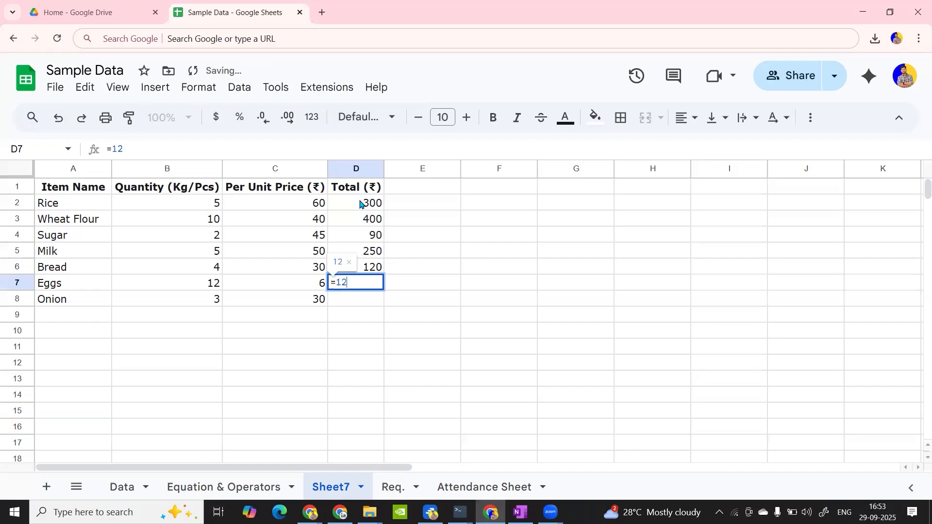
{"action": "type", "text": "*6"}
{"action": "key", "text": "Return"}
{"action": "type", "text": "=3*30"}
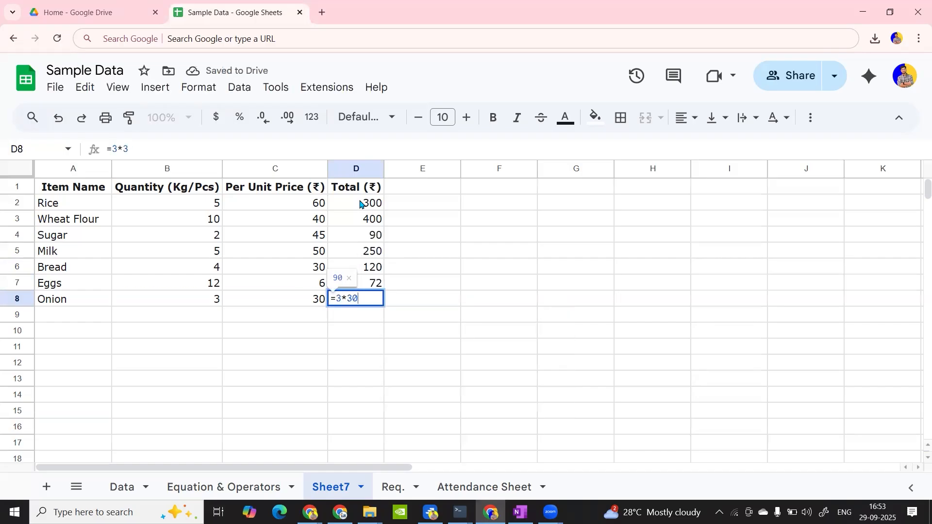
{"action": "key", "text": "Return"}
Enter the label "Total Expe" in cell C9 below the unit prices.
{"action": "key", "text": "Left"}
{"action": "type", "text": "Total Expe"}
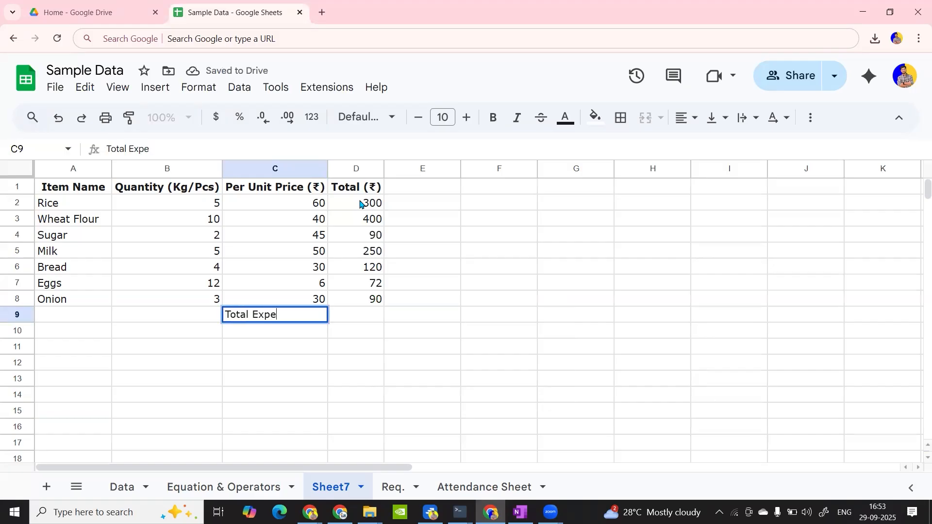
{"action": "key", "text": "Return"}
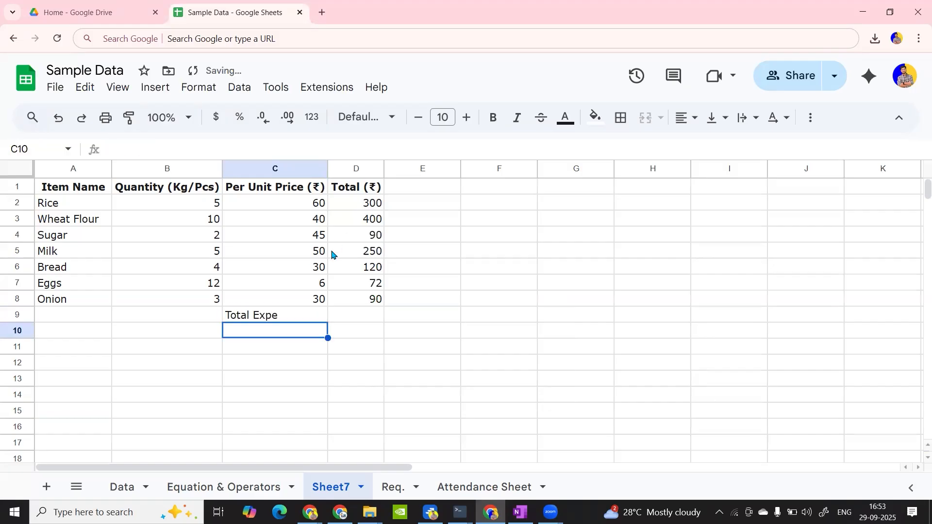
Make the total row A9:D9 bold and add a top border to it.
{"action": "left_click_drag", "start_coordinate": [55, 315], "coordinate": [384, 319]}
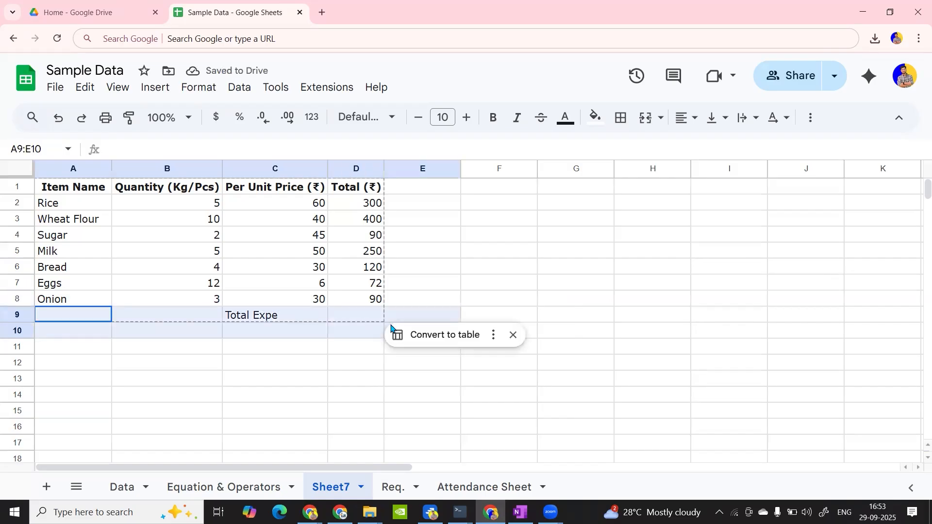
{"action": "key", "text": "ctrl+b"}
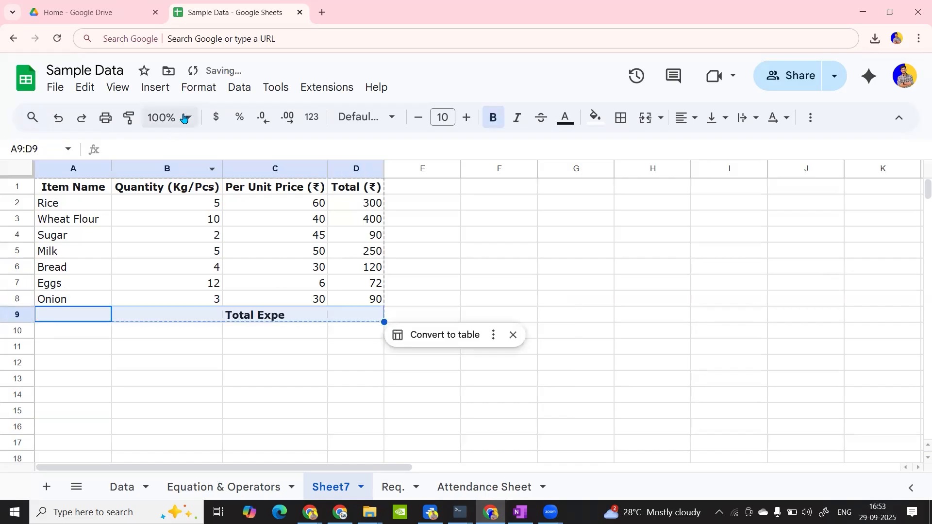
{"action": "left_click", "coordinate": [199, 88]}
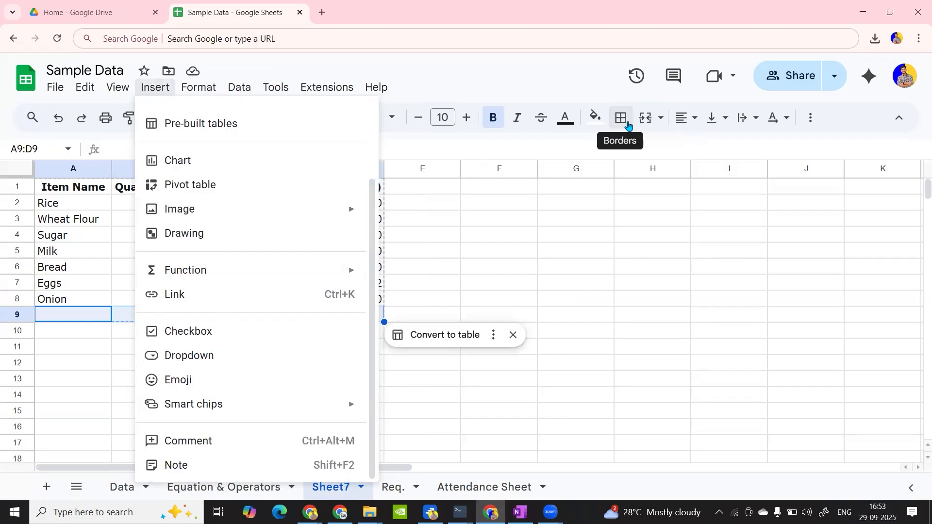
{"action": "left_click", "coordinate": [621, 119]}
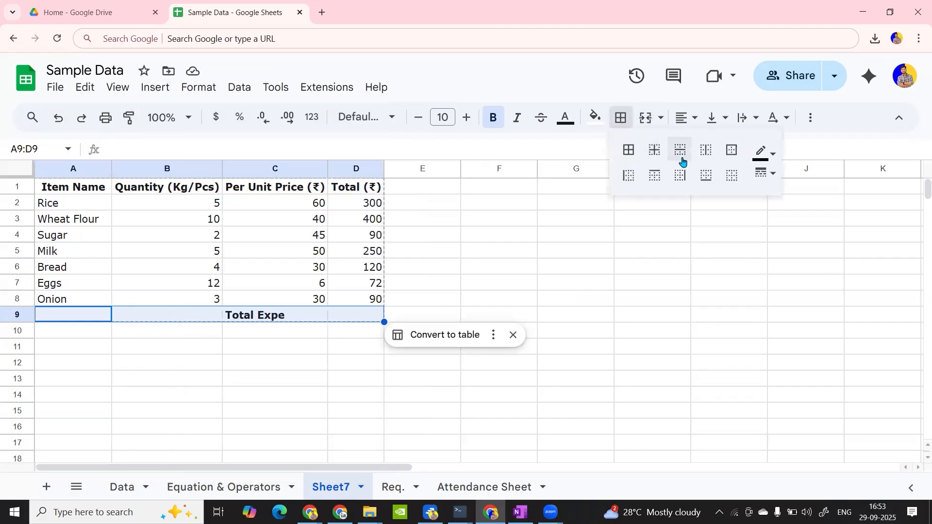
{"action": "left_click", "coordinate": [655, 175]}
{"action": "left_click", "coordinate": [170, 393]}
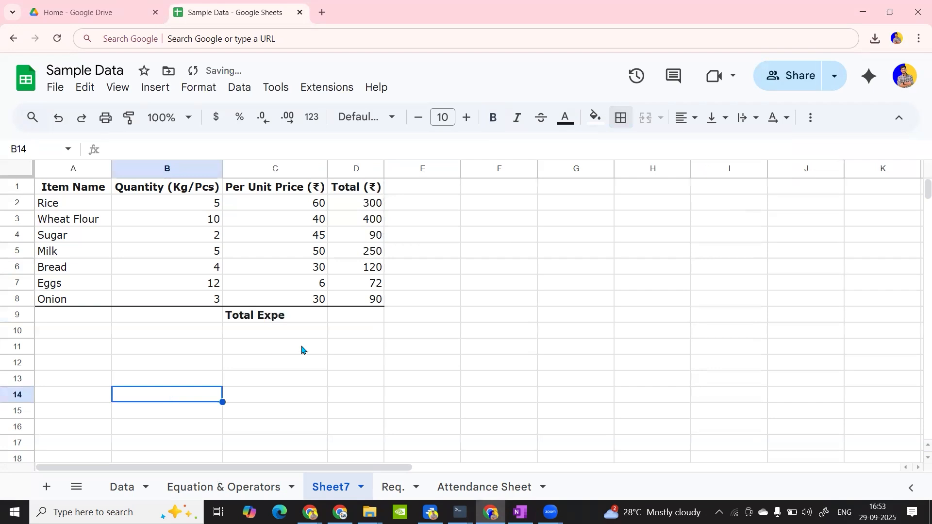
Check the hardcoded formulas in D3 and D2, and set the Rice quantity in B2 to 4.
{"action": "left_click", "coordinate": [374, 334]}
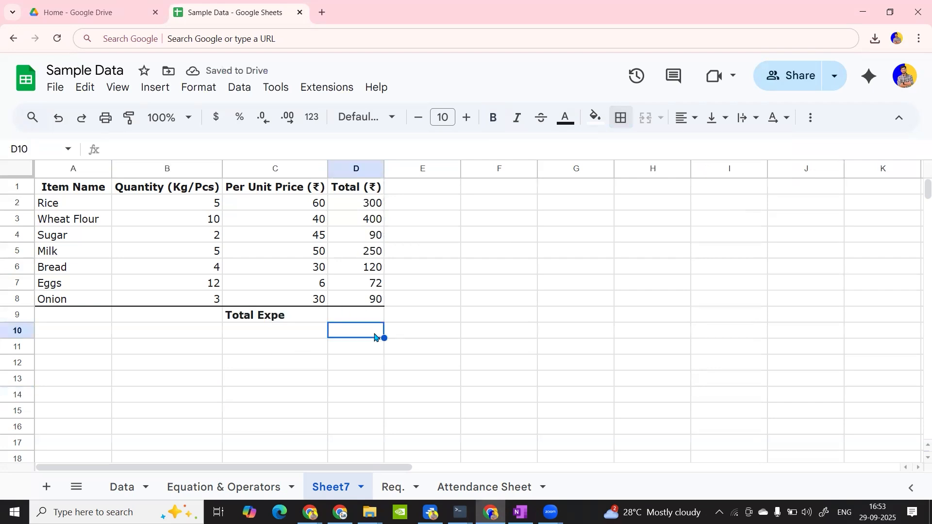
{"action": "left_click", "coordinate": [362, 217]}
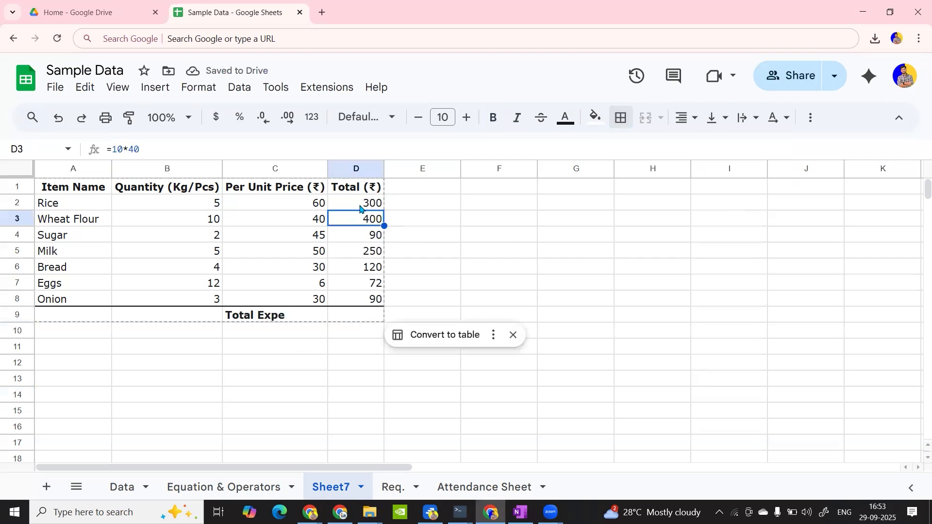
{"action": "left_click", "coordinate": [358, 208]}
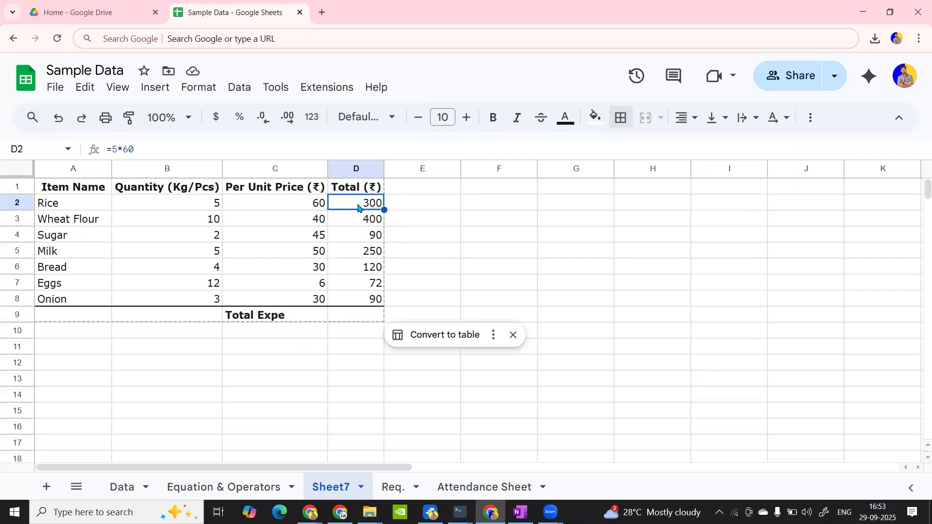
{"action": "left_click", "coordinate": [209, 212]}
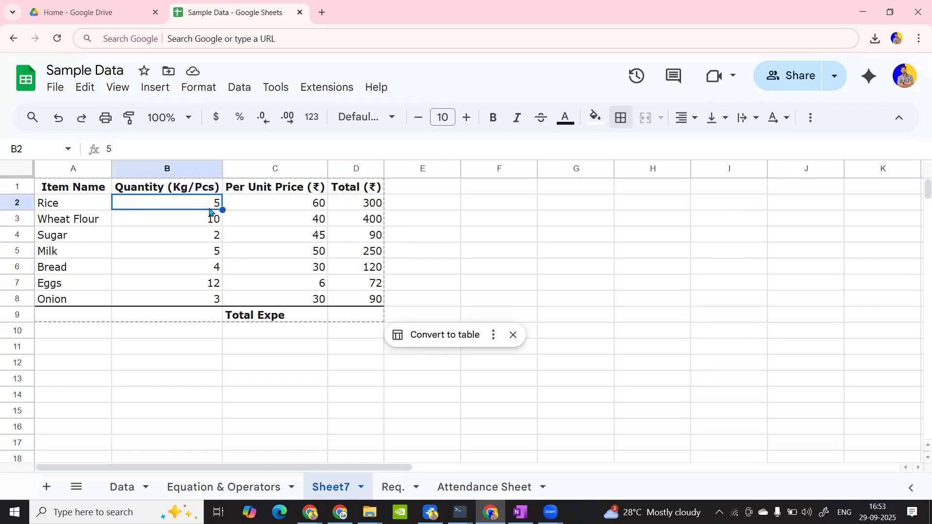
{"action": "type", "text": "4"}
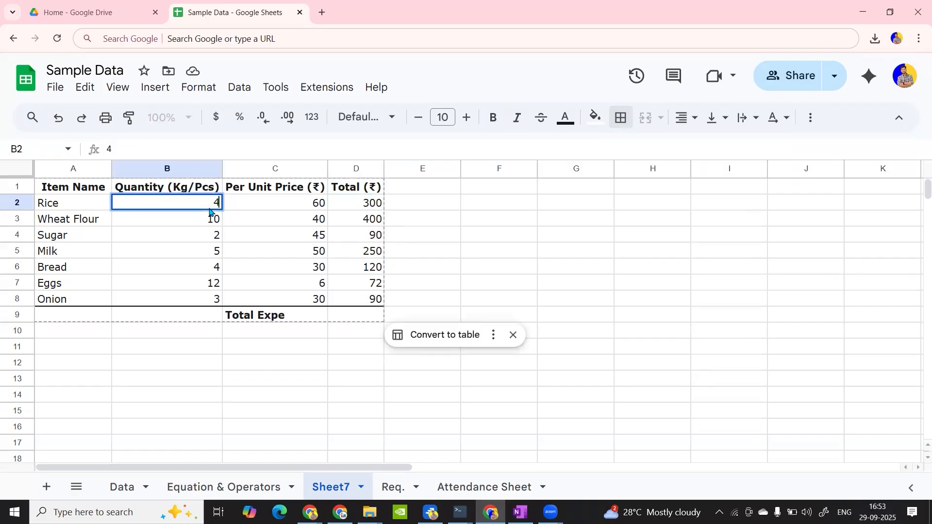
{"action": "key", "text": "Return"}
{"action": "left_click", "coordinate": [421, 217]}
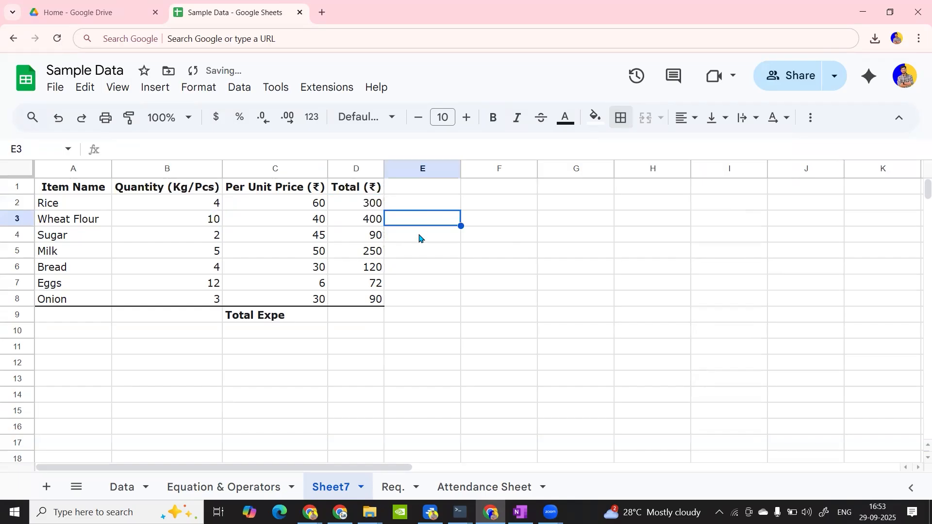
Change the Rice total formula in D2 to =4*60 to match the new quantity.
{"action": "left_click", "coordinate": [355, 315]}
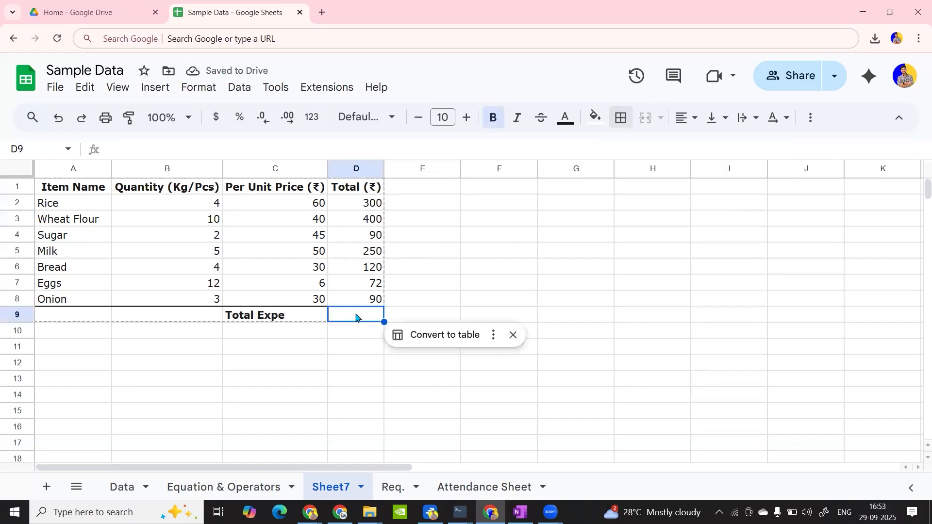
{"action": "left_click", "coordinate": [365, 209]}
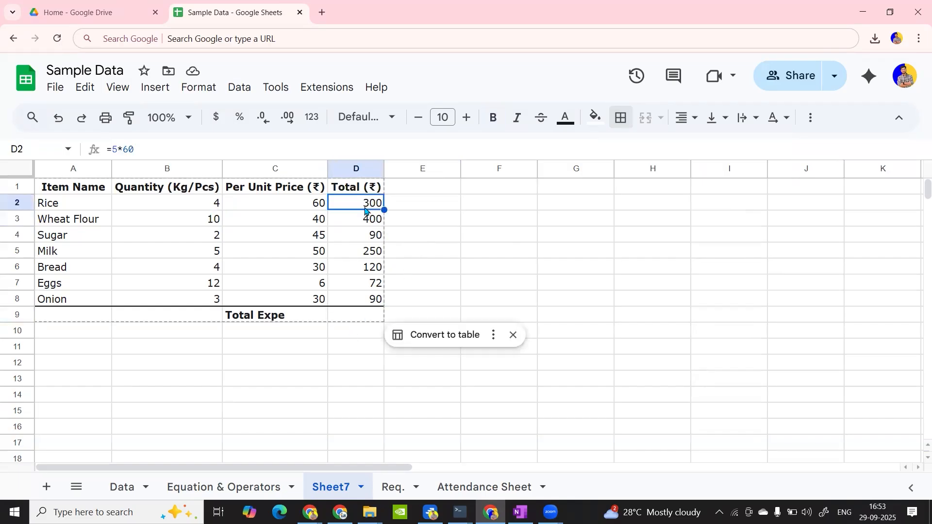
{"action": "double_click", "coordinate": [364, 208]}
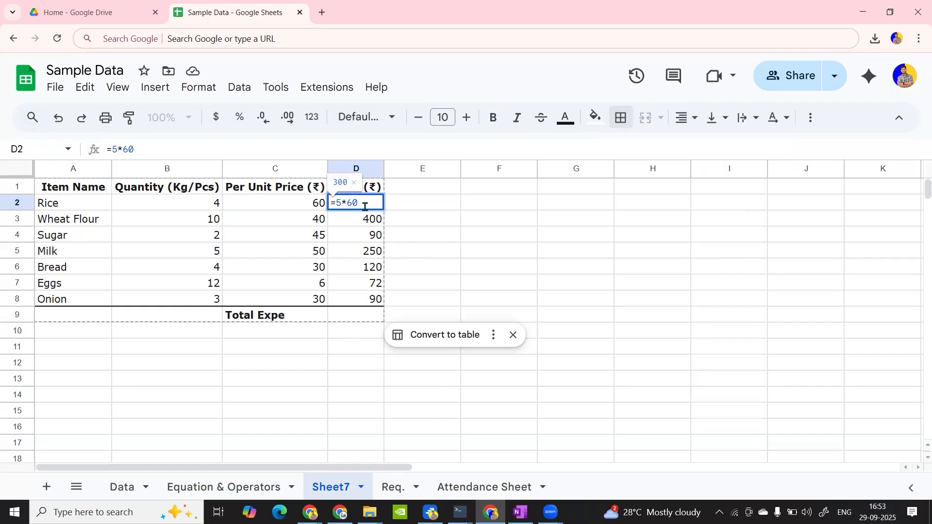
{"action": "double_click", "coordinate": [339, 204]}
{"action": "key", "text": "BackSpace"}
{"action": "type", "text": "4"}
{"action": "key", "text": "Return"}
Calculate the overall expense in D9 with the typed-number formula =240+400+90+250+120+72+90.
{"action": "left_click", "coordinate": [363, 316]}
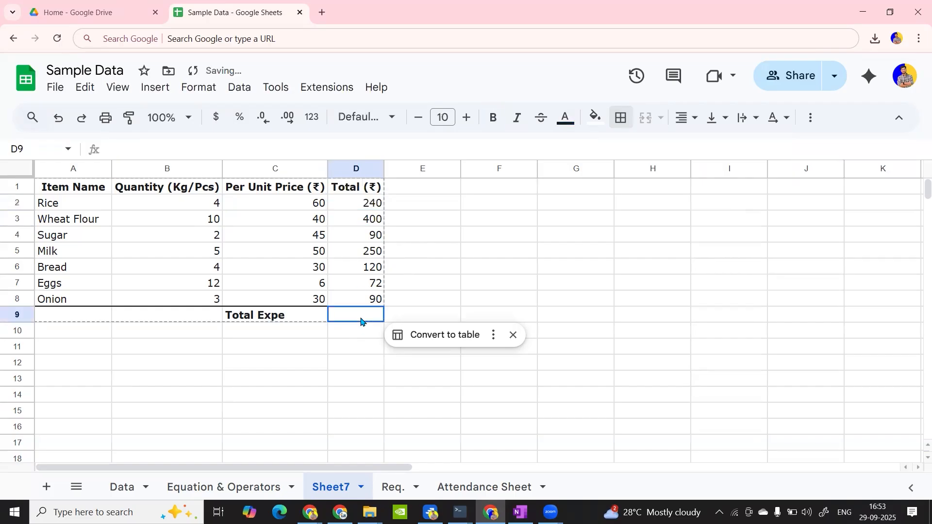
{"action": "type", "text": "=2"}
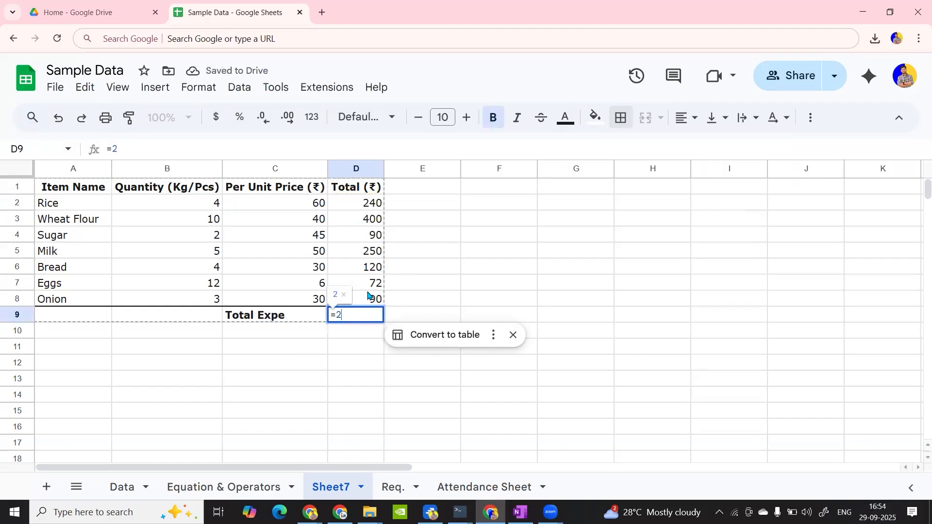
{"action": "type", "text": "40+400+"}
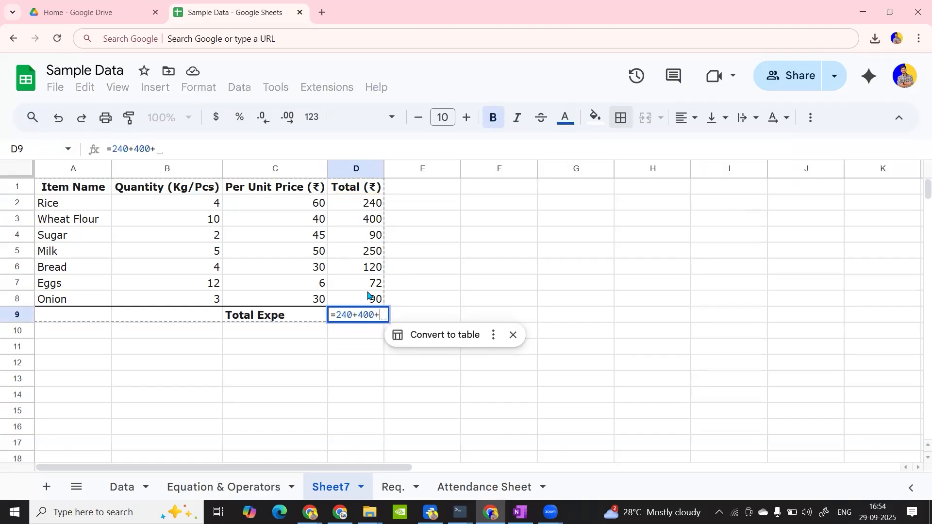
{"action": "type", "text": "90"}
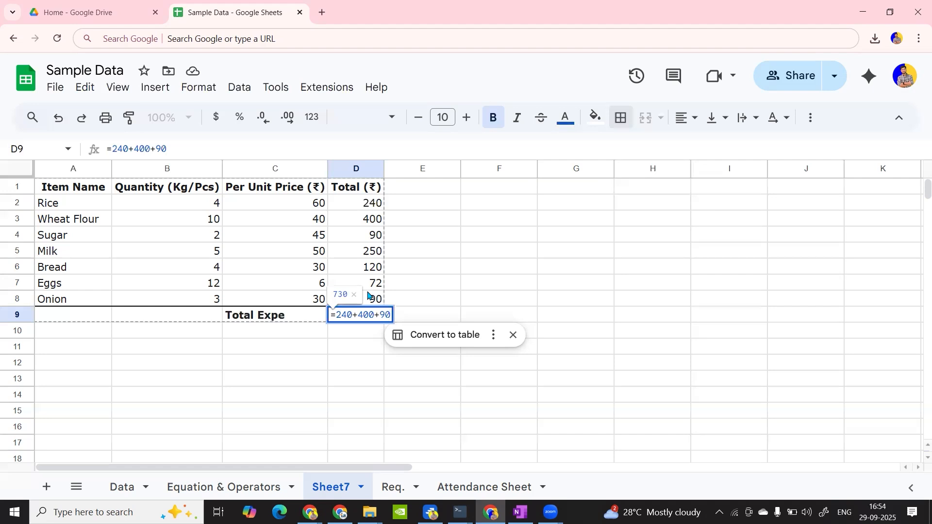
{"action": "type", "text": "+"}
{"action": "type", "text": "250"}
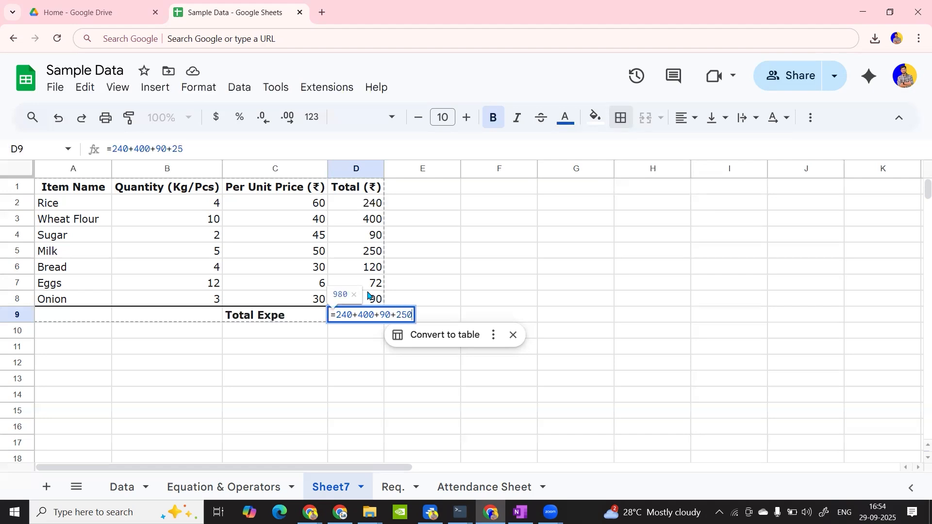
{"action": "type", "text": "+120+"}
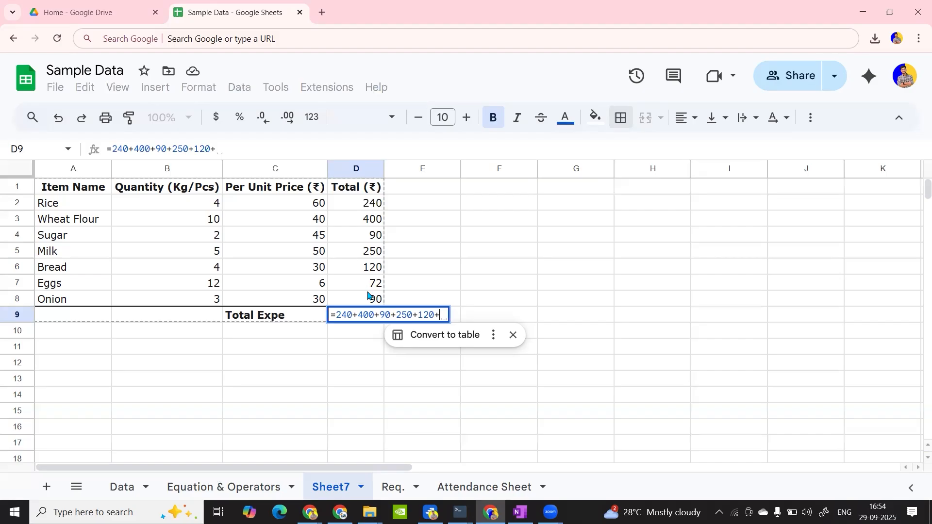
{"action": "type", "text": "72+90"}
{"action": "key", "text": "Return"}
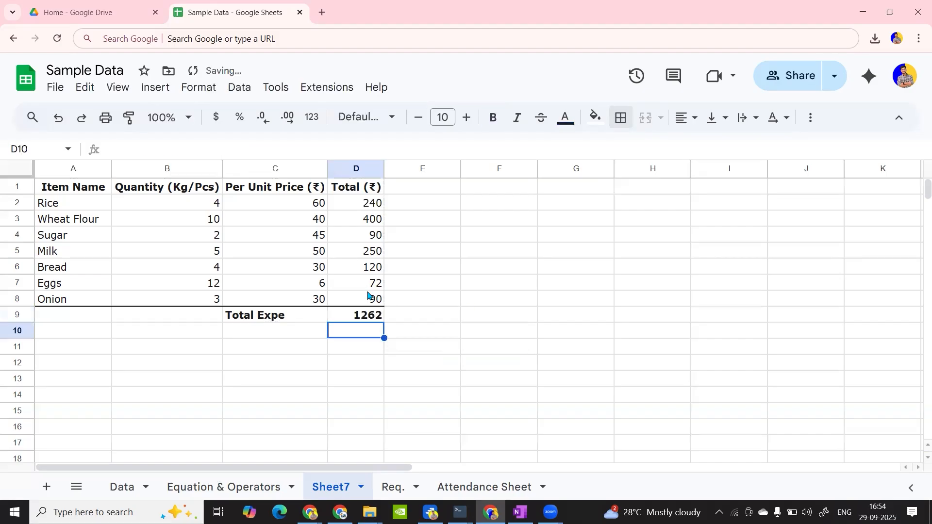
Set the Rice quantity in B2 to 5.
{"action": "left_click", "coordinate": [209, 193]}
{"action": "left_click", "coordinate": [207, 202]}
{"action": "type", "text": "5"}
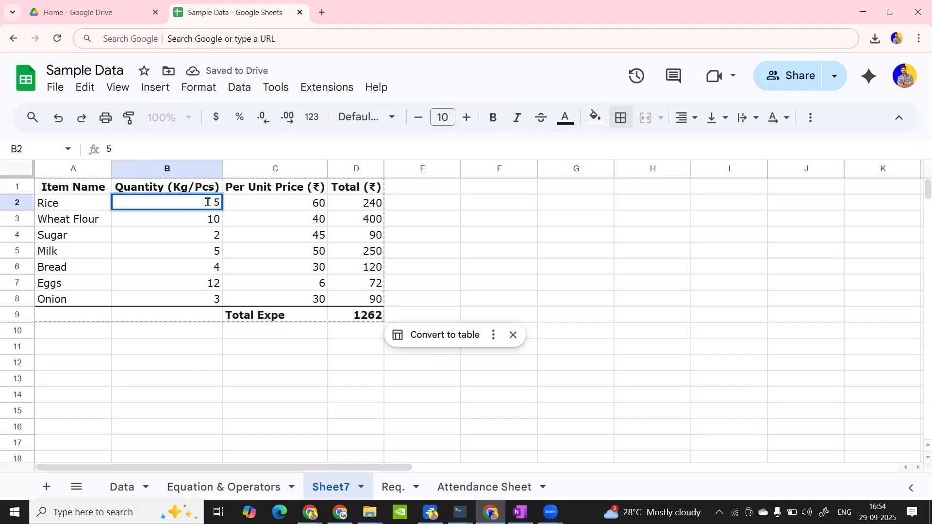
{"action": "key", "text": "Return"}
{"action": "key", "text": "Up"}
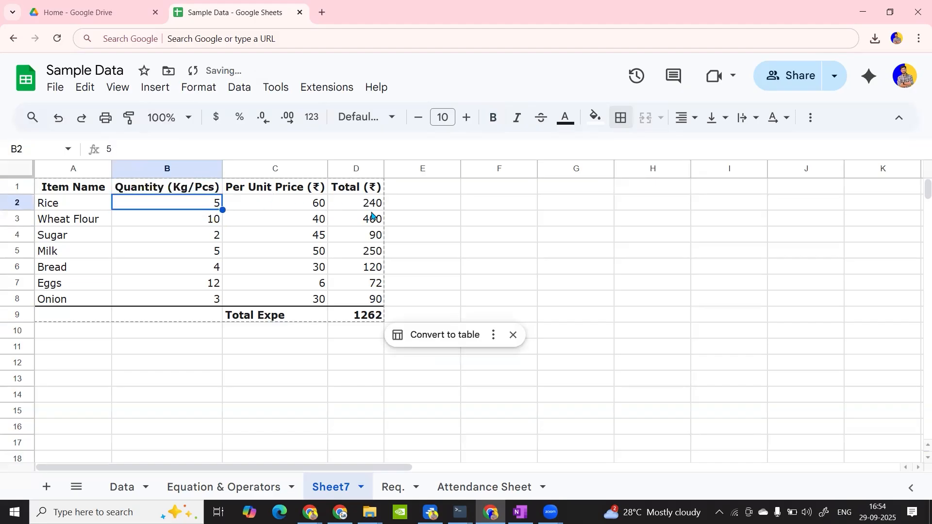
Change the Rice total formula in D2 to =5*60.
{"action": "double_click", "coordinate": [378, 202]}
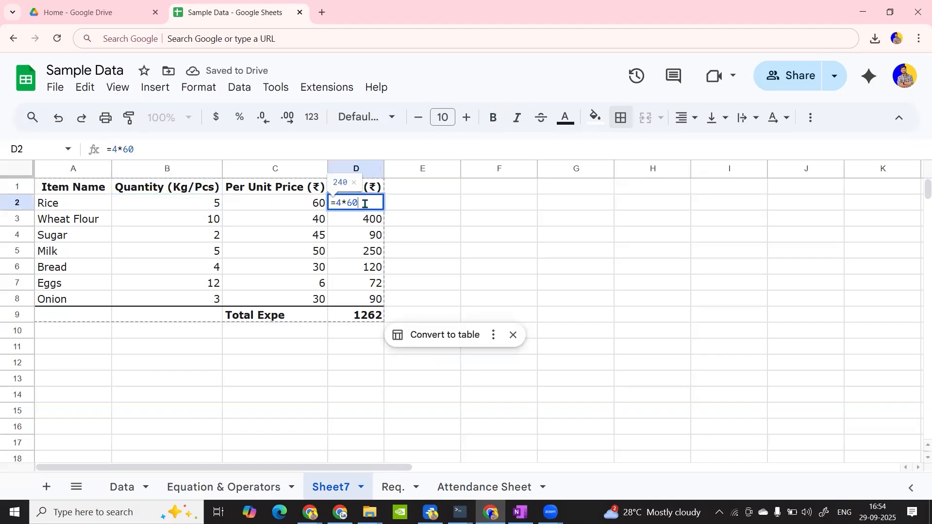
{"action": "double_click", "coordinate": [341, 203]}
{"action": "type", "text": "5"}
{"action": "key", "text": "Return"}
Replace the first number in the overall expense formula in D9 with 300.
{"action": "left_click", "coordinate": [373, 315]}
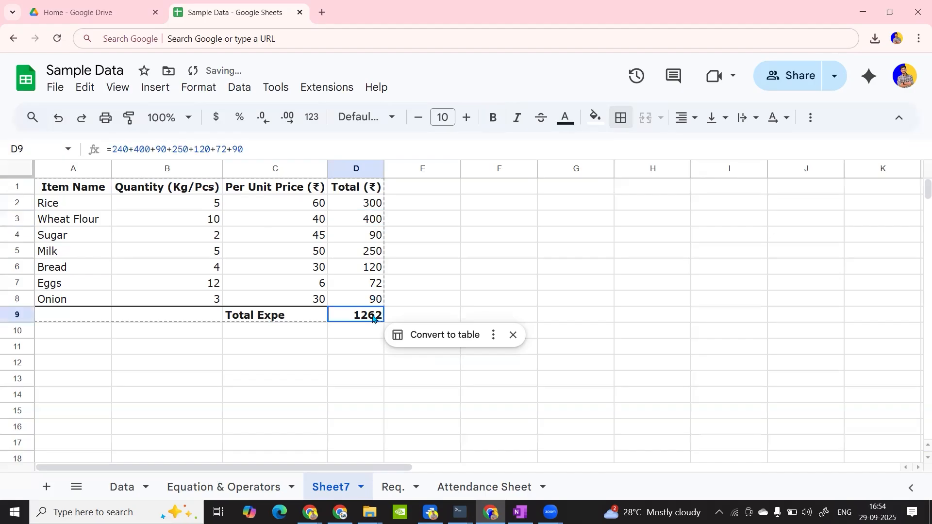
{"action": "double_click", "coordinate": [350, 315]}
{"action": "key", "text": "BackSpace"}
{"action": "key", "text": "BackSpace"}
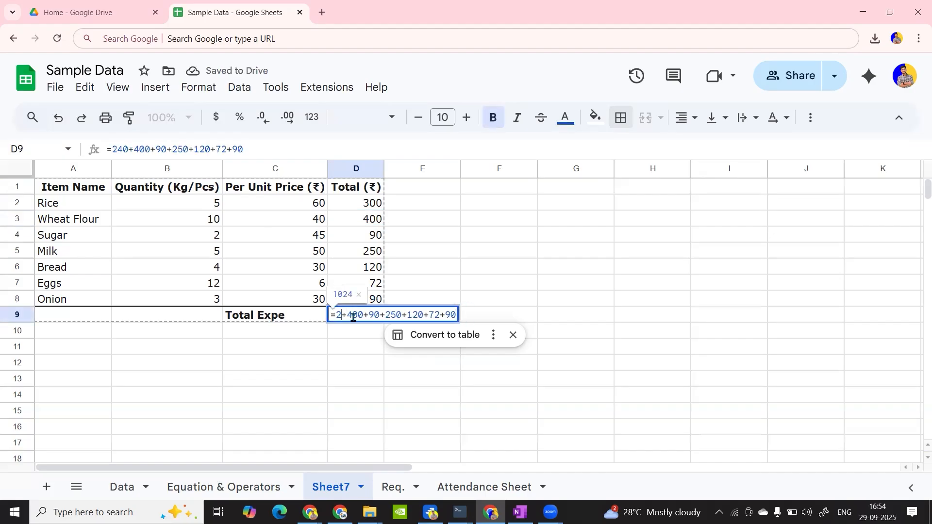
{"action": "key", "text": "BackSpace"}
{"action": "type", "text": "300"}
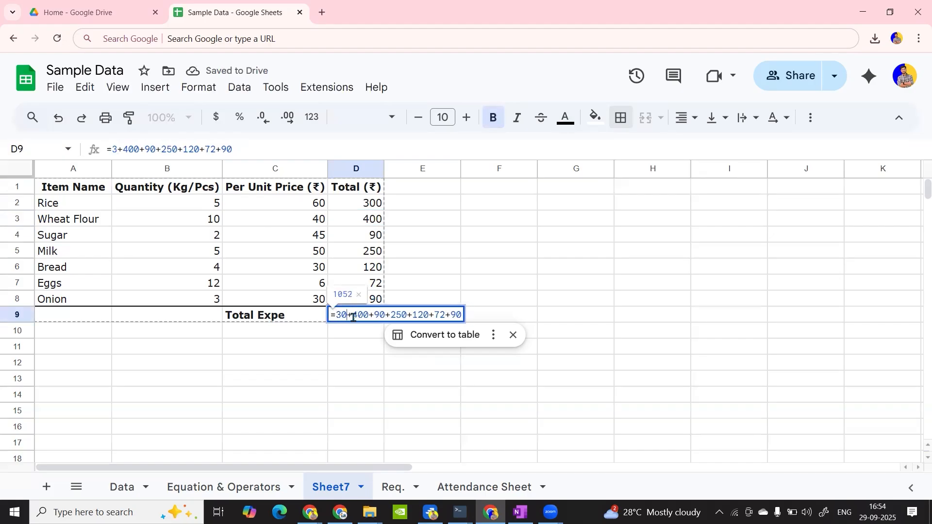
{"action": "key", "text": "Return"}
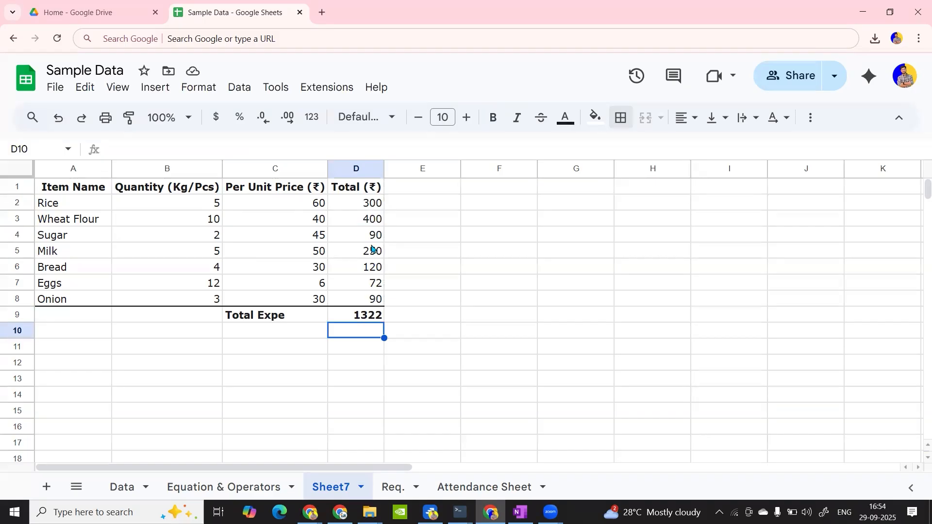
Review the totals in column D and inspect the hardcoded Rice formula in D2.
{"action": "left_click_drag", "start_coordinate": [371, 202], "coordinate": [365, 317]}
{"action": "left_click", "coordinate": [418, 235]}
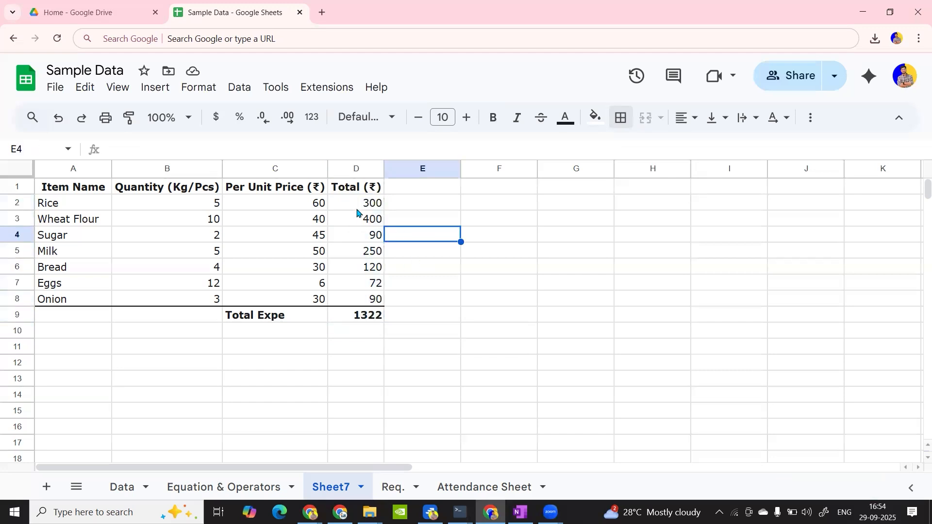
{"action": "left_click", "coordinate": [201, 197]}
{"action": "left_click", "coordinate": [364, 202]}
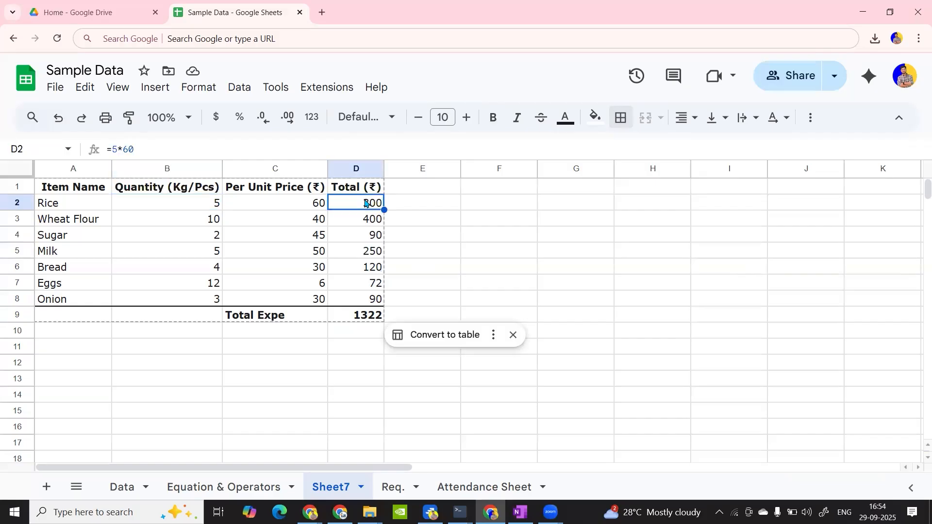
{"action": "double_click", "coordinate": [358, 203]}
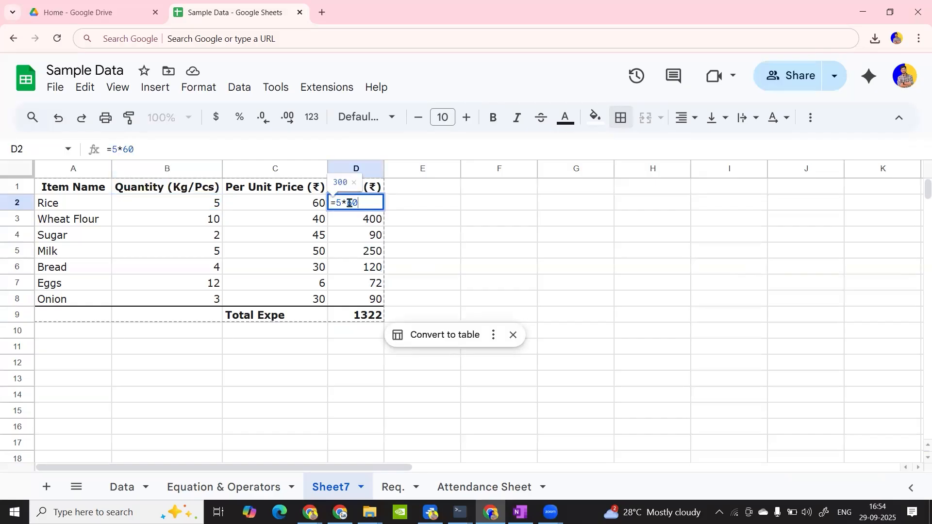
{"action": "key", "text": "Return"}
Clear the contents of D2:E9 to remove all the hardcoded total formulas.
{"action": "left_click_drag", "start_coordinate": [361, 203], "coordinate": [383, 314]}
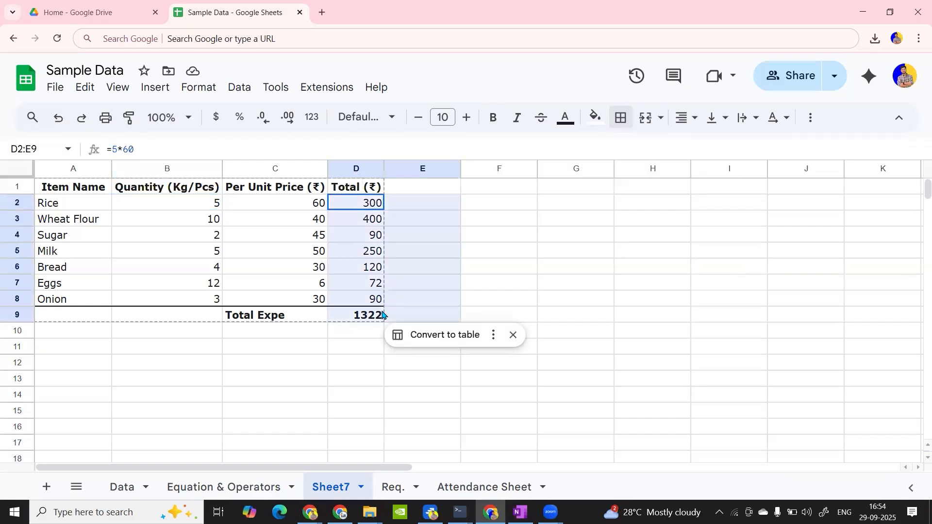
{"action": "key", "text": "Delete"}
{"action": "left_click", "coordinate": [437, 212]}
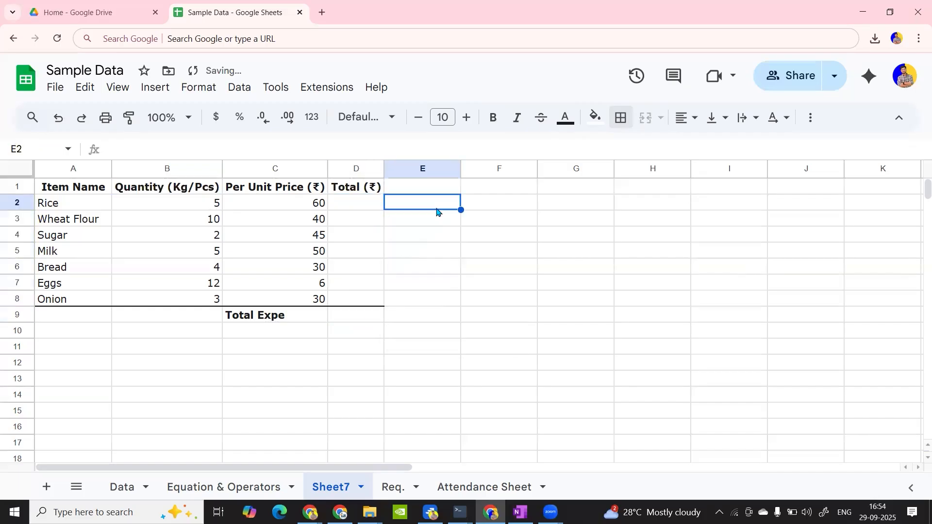
{"action": "left_click", "coordinate": [381, 207]}
{"action": "left_click", "coordinate": [390, 209]}
{"action": "left_click", "coordinate": [421, 241]}
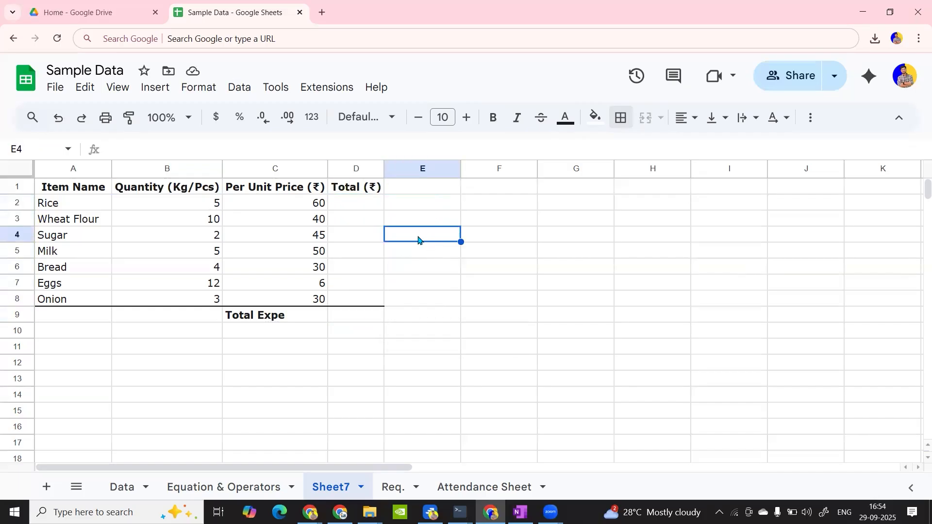
{"action": "left_click", "coordinate": [416, 169]}
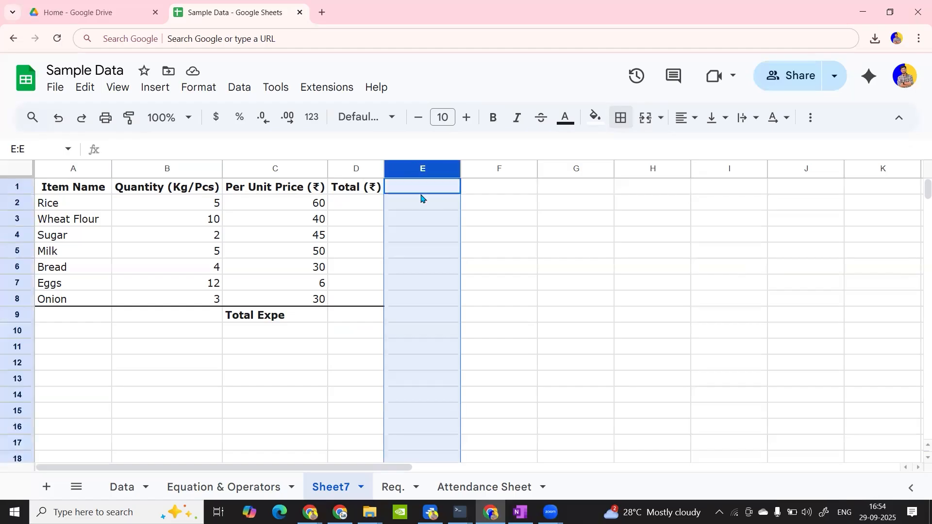
{"action": "left_click", "coordinate": [421, 233]}
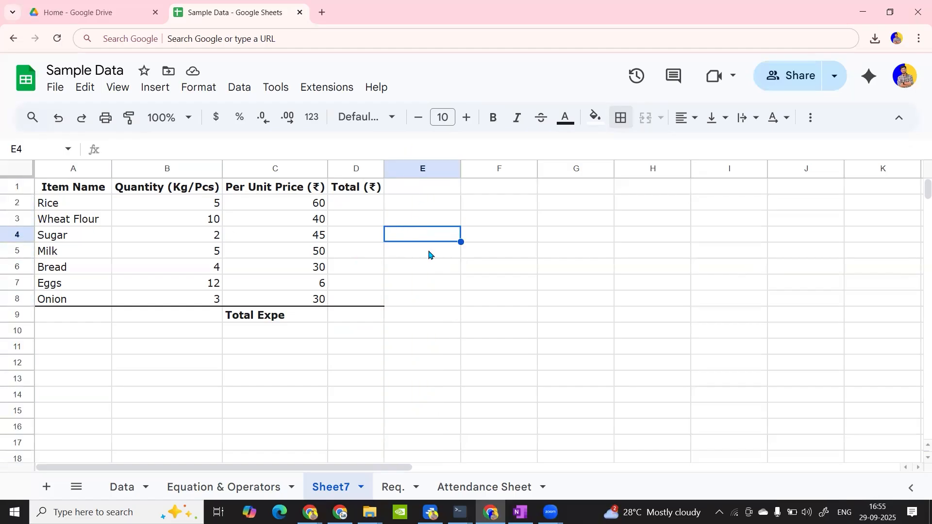
{"action": "key", "text": "alt+slash"}
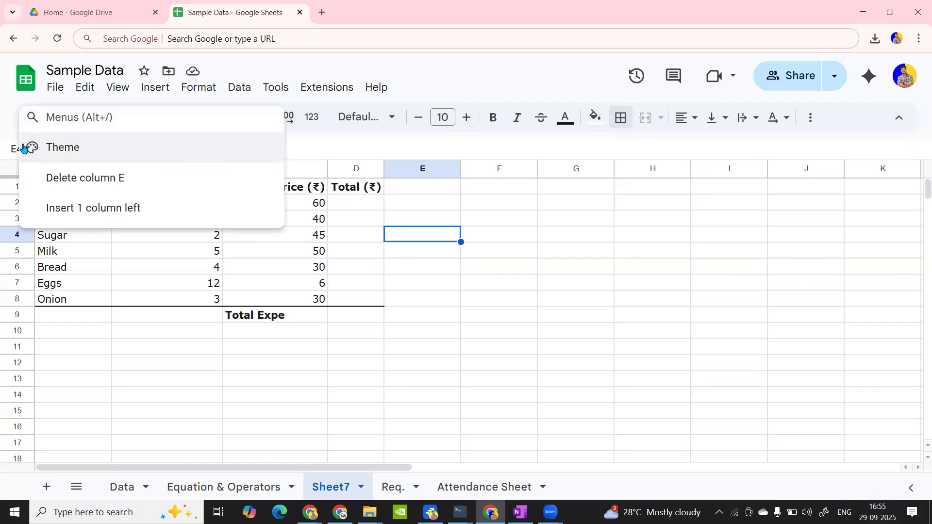
{"action": "key", "text": "Escape"}
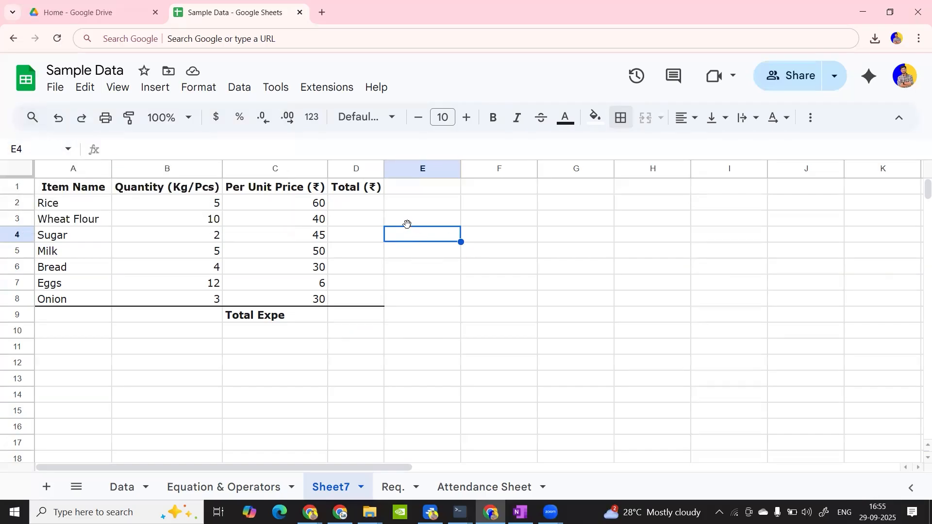
Begin a formula in D2 that references the Rice quantity in B2, and dismiss the suggested formula completion.
{"action": "left_click", "coordinate": [366, 207]}
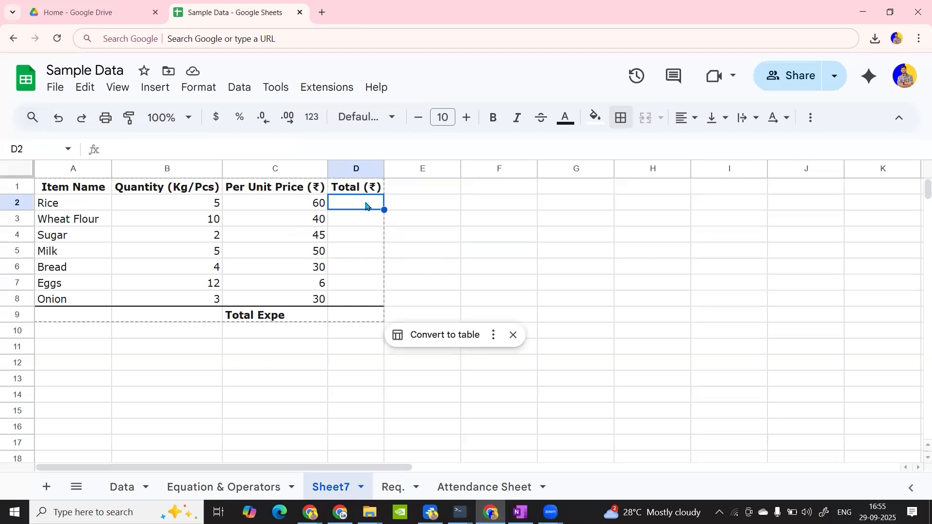
{"action": "type", "text": "="}
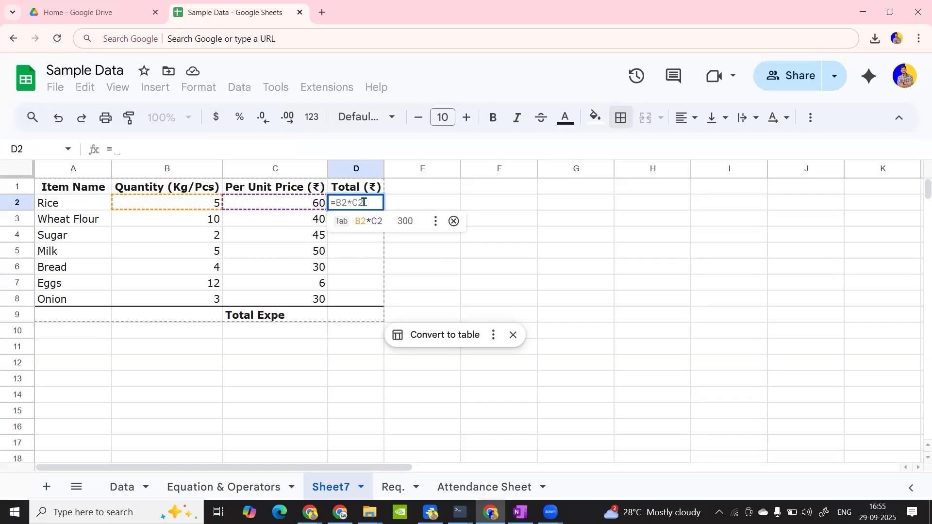
{"action": "left_click", "coordinate": [363, 202]}
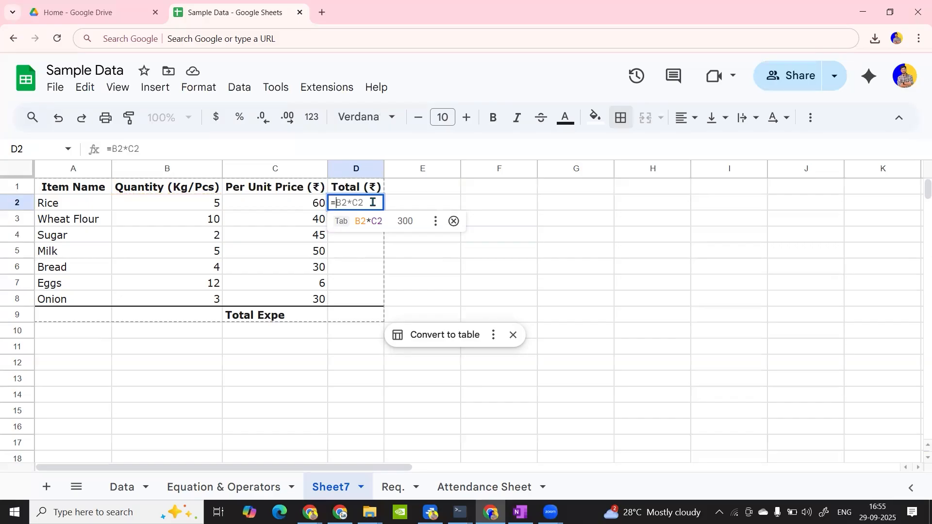
{"action": "left_click", "coordinate": [194, 207]}
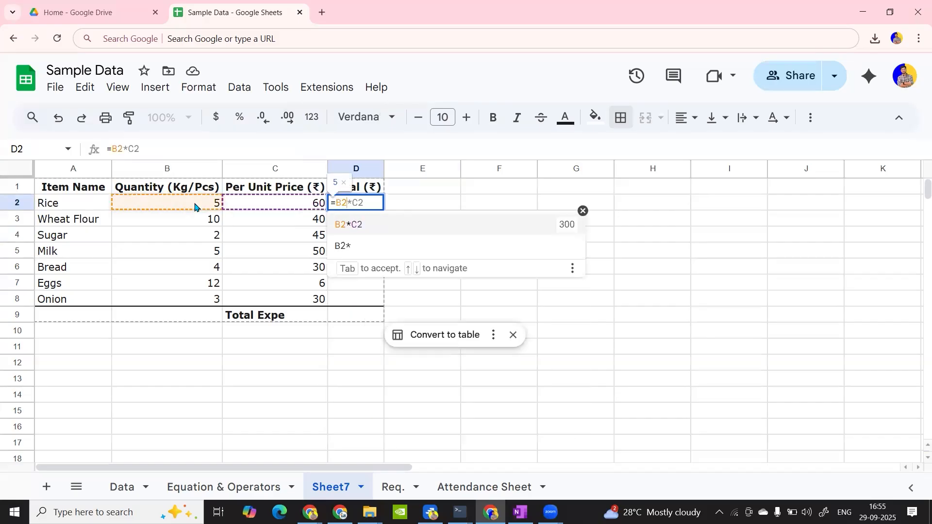
{"action": "key", "text": "BackSpace"}
{"action": "key", "text": "BackSpace"}
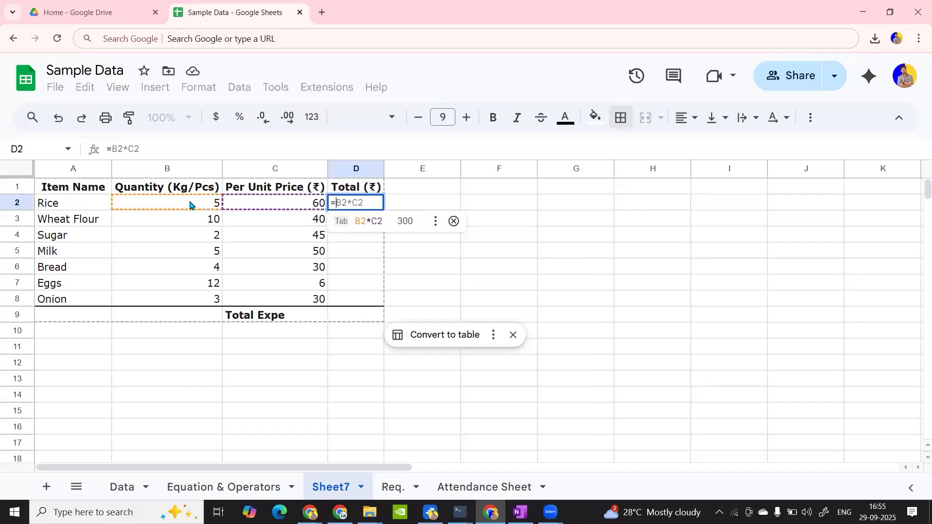
{"action": "left_click", "coordinate": [189, 204]}
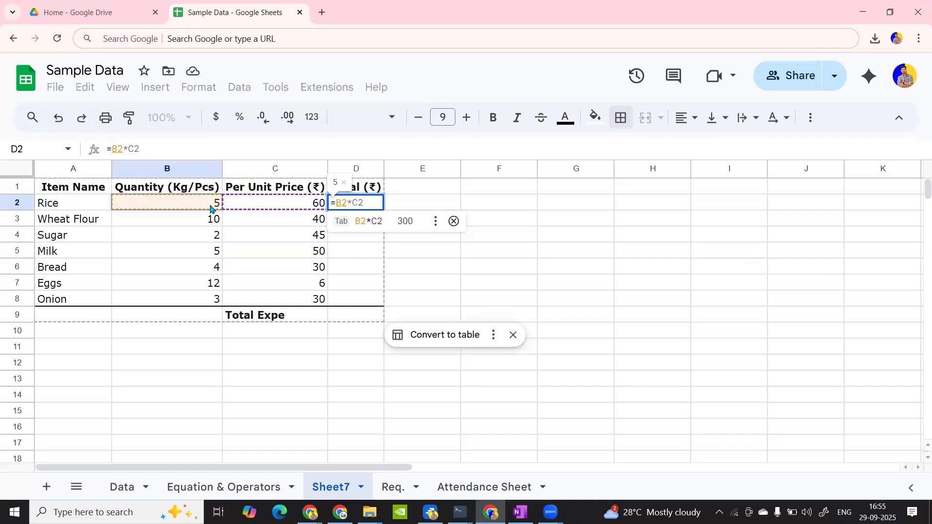
{"action": "left_click", "coordinate": [454, 220]}
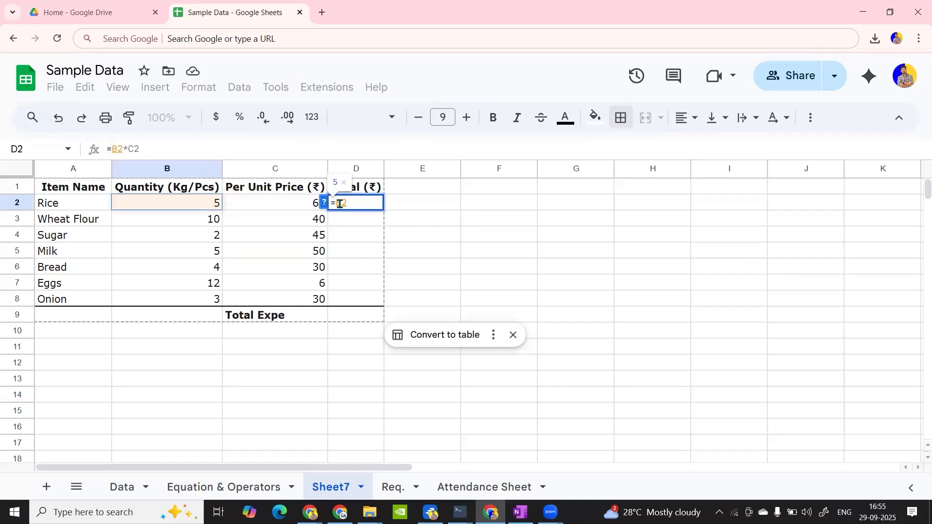
Finish the Rice total formula in D2 as =B2*C2, multiplying quantity by unit price through cell references.
{"action": "key", "text": "BackSpace"}
{"action": "key", "text": "BackSpace"}
{"action": "type", "text": "B2"}
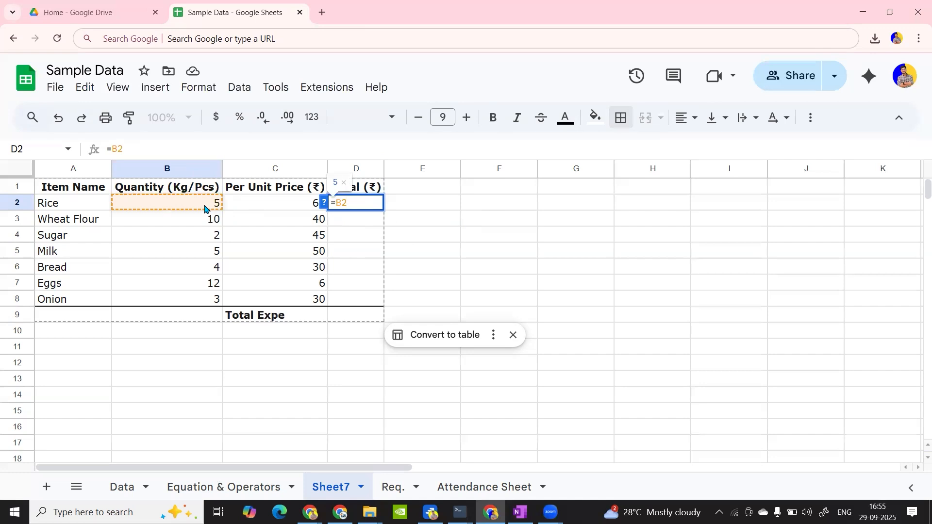
{"action": "type", "text": "*"}
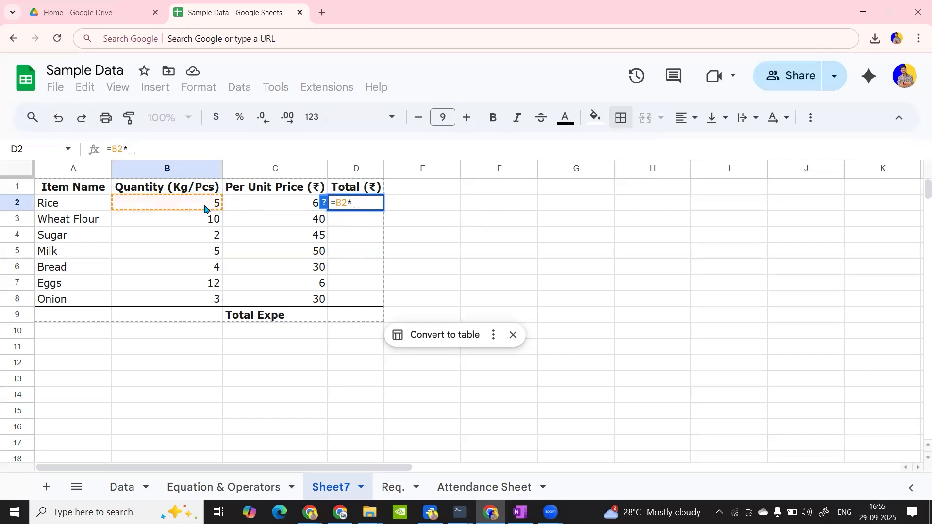
{"action": "left_click", "coordinate": [290, 210]}
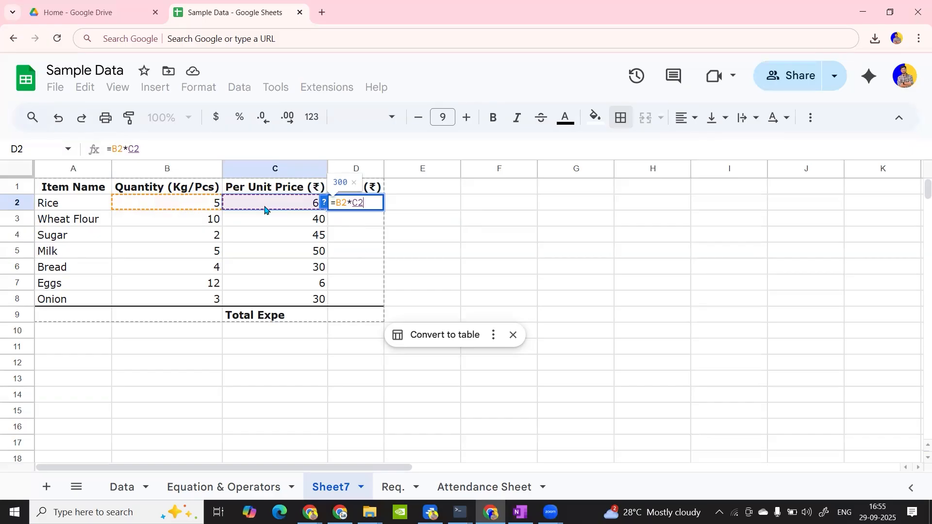
{"action": "key", "text": "Return"}
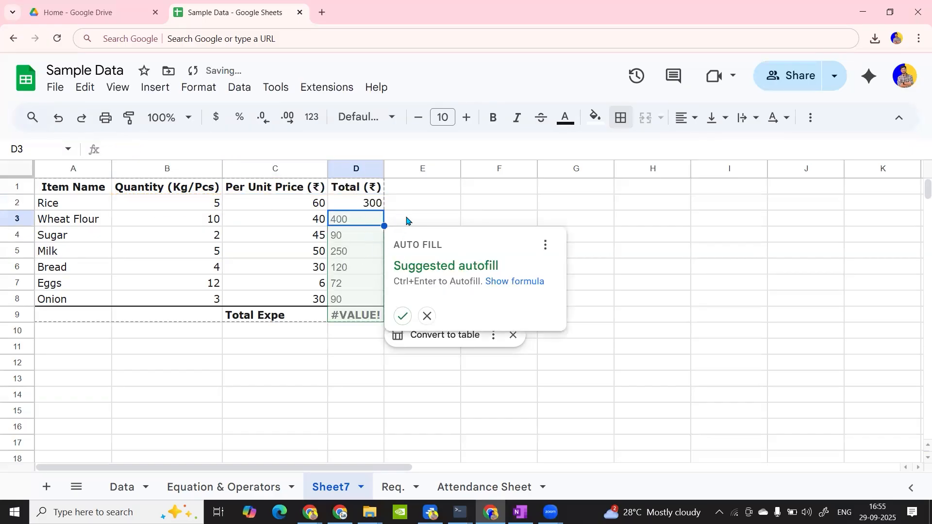
Dismiss the autofill suggestion for the remaining totals and inspect the cell references in the Rice formula in D2.
{"action": "left_click", "coordinate": [427, 316]}
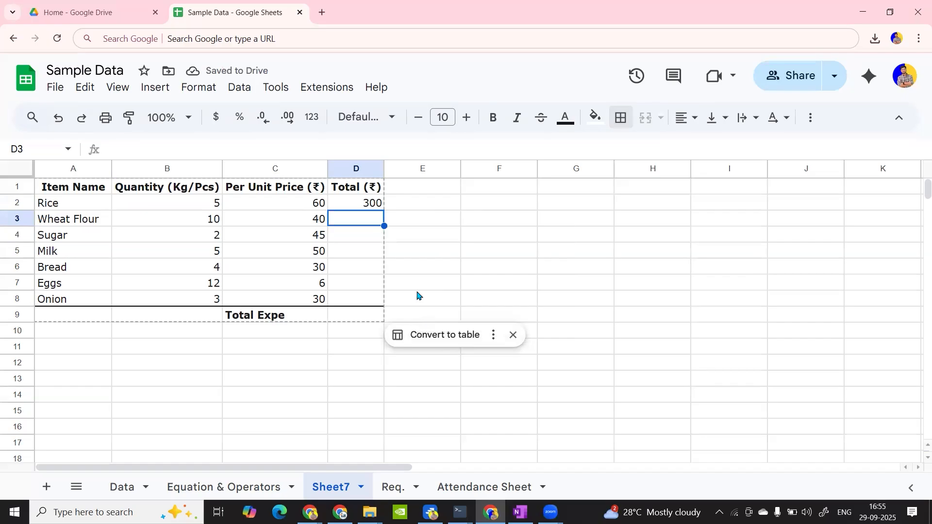
{"action": "left_click", "coordinate": [369, 206]}
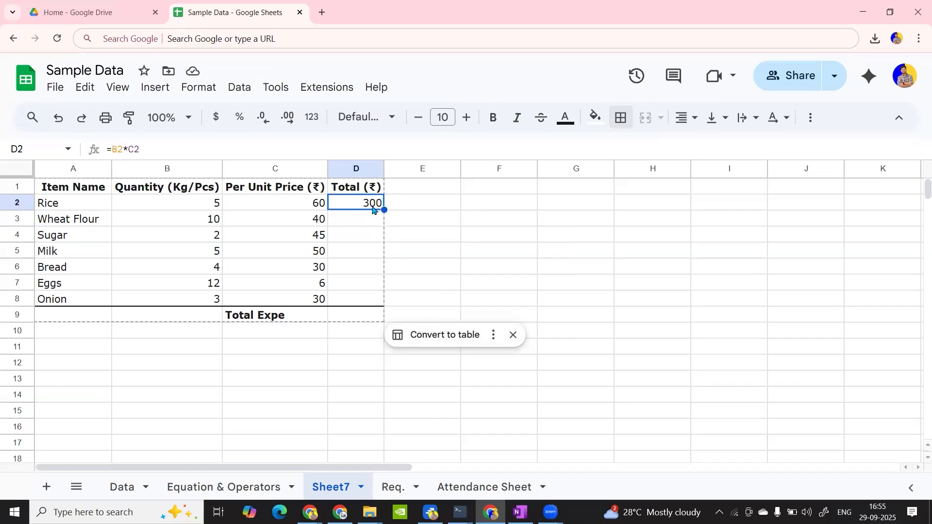
{"action": "double_click", "coordinate": [372, 207]}
{"action": "key", "text": "Return"}
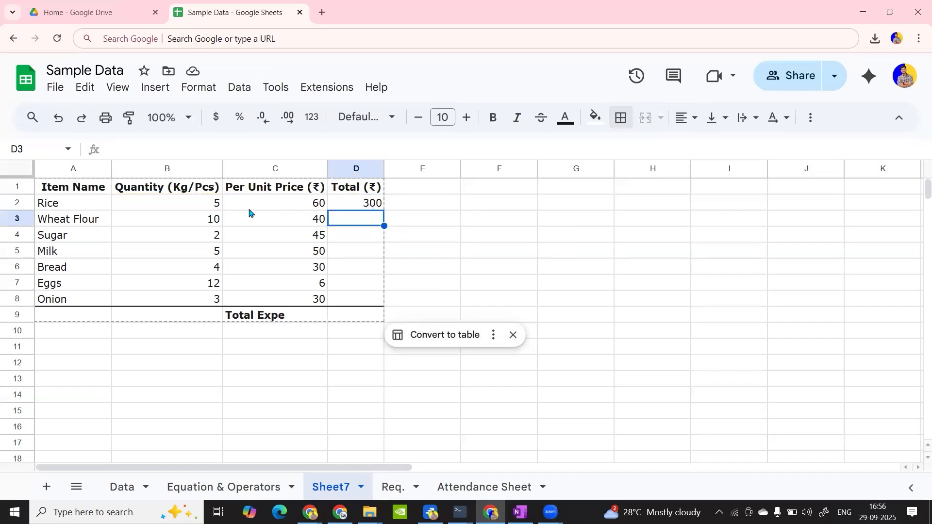
Test the Rice total formula by setting the quantity in B2 to 4 and the unit price in C2 to 50.
{"action": "left_click", "coordinate": [210, 209]}
{"action": "type", "text": "4"}
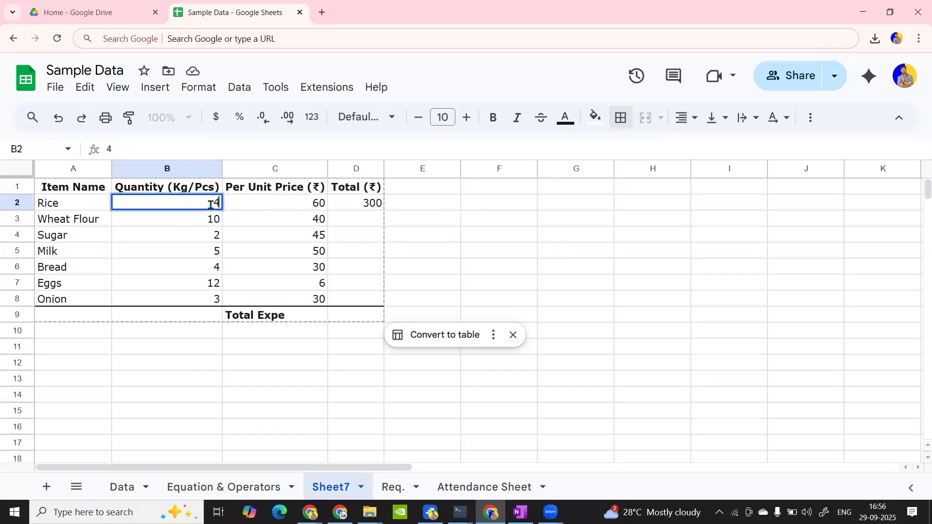
{"action": "key", "text": "Return"}
{"action": "left_click", "coordinate": [361, 206]}
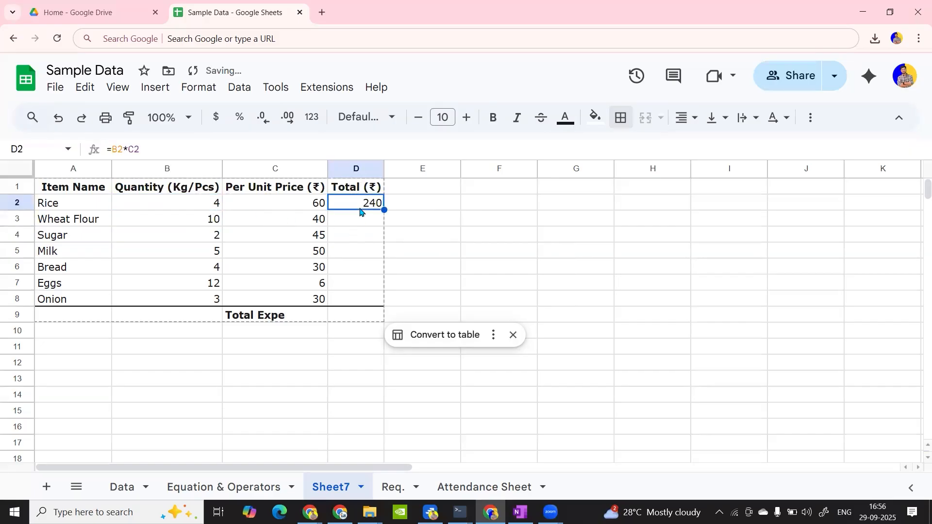
{"action": "left_click", "coordinate": [313, 206]}
{"action": "type", "text": "50"}
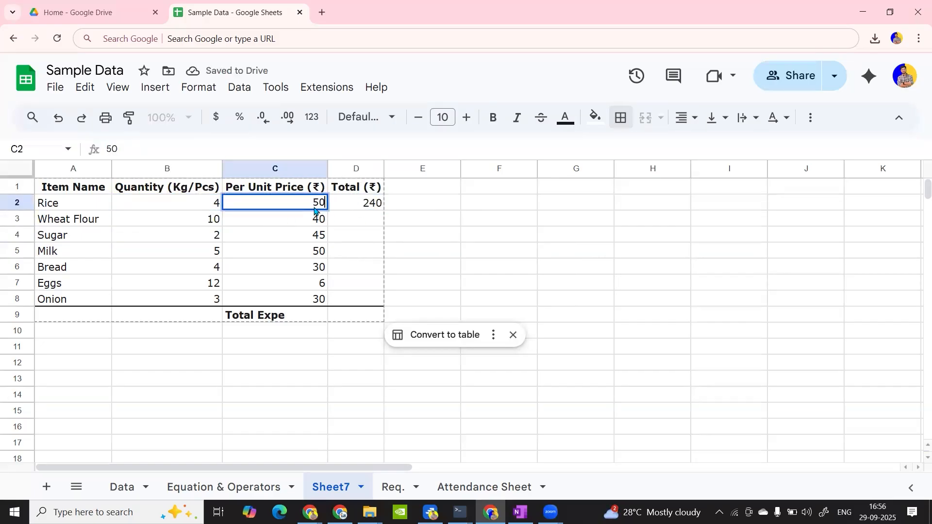
{"action": "key", "text": "Return"}
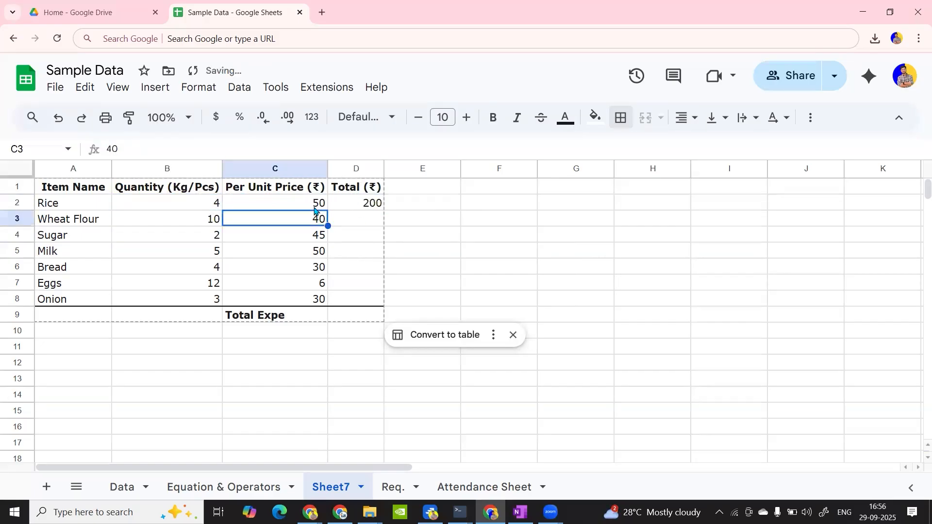
Examine the Rice total formula in D2 and the quantity and unit price cells it references.
{"action": "double_click", "coordinate": [370, 206]}
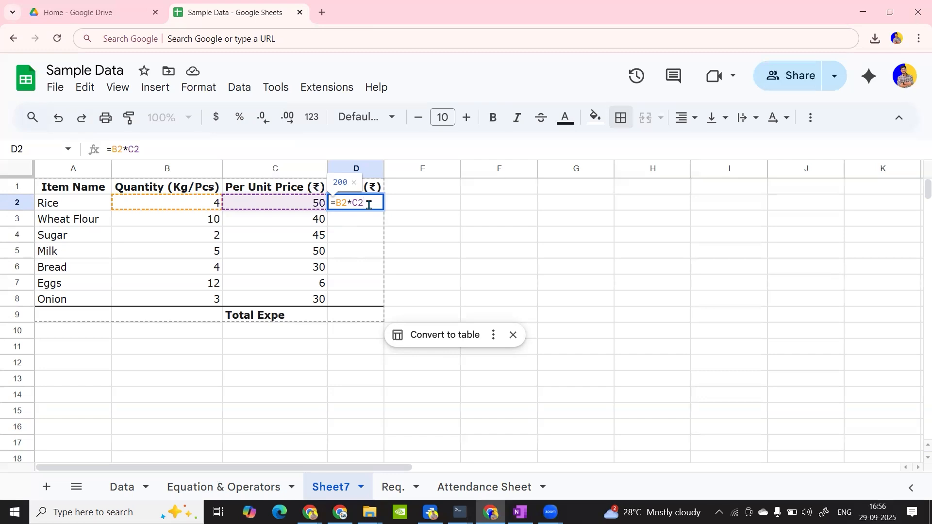
{"action": "key", "text": "Return"}
{"action": "left_click", "coordinate": [368, 203]}
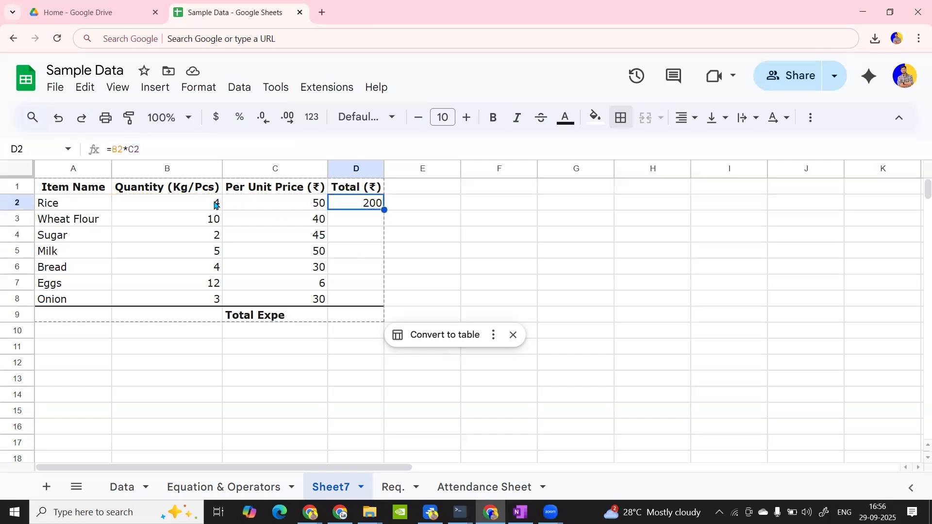
{"action": "left_click_drag", "start_coordinate": [215, 205], "coordinate": [264, 204]}
{"action": "left_click", "coordinate": [359, 204]}
{"action": "double_click", "coordinate": [359, 204]}
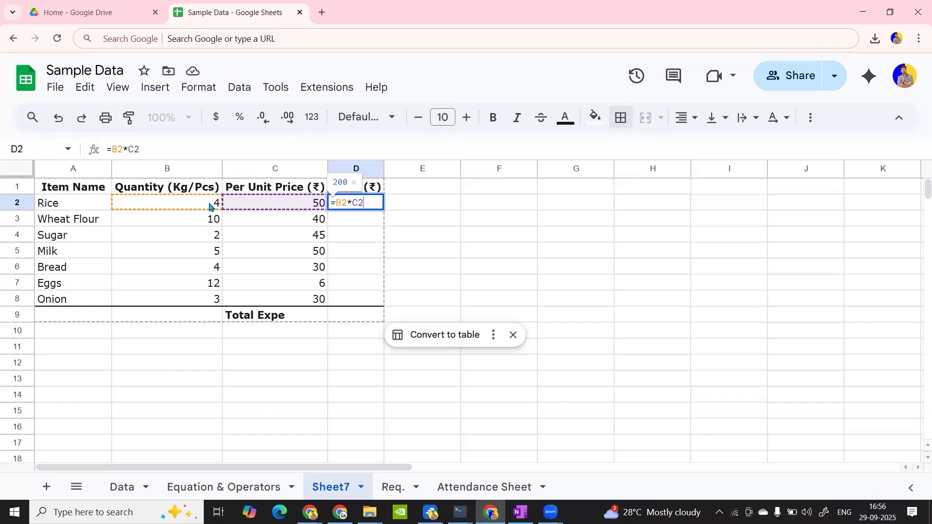
{"action": "key", "text": "Return"}
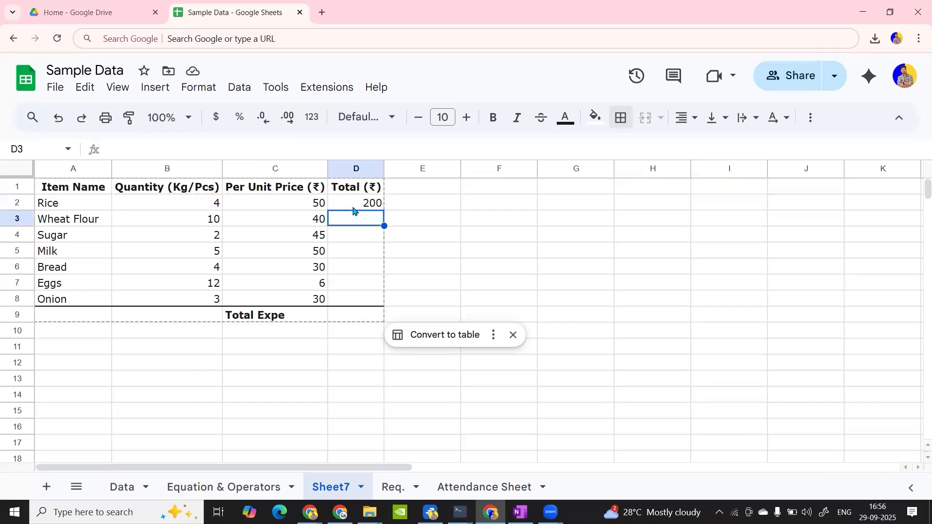
Set the Rice quantity in B2 to 5 and check the total in D2.
{"action": "left_click", "coordinate": [212, 205]}
{"action": "type", "text": "5"}
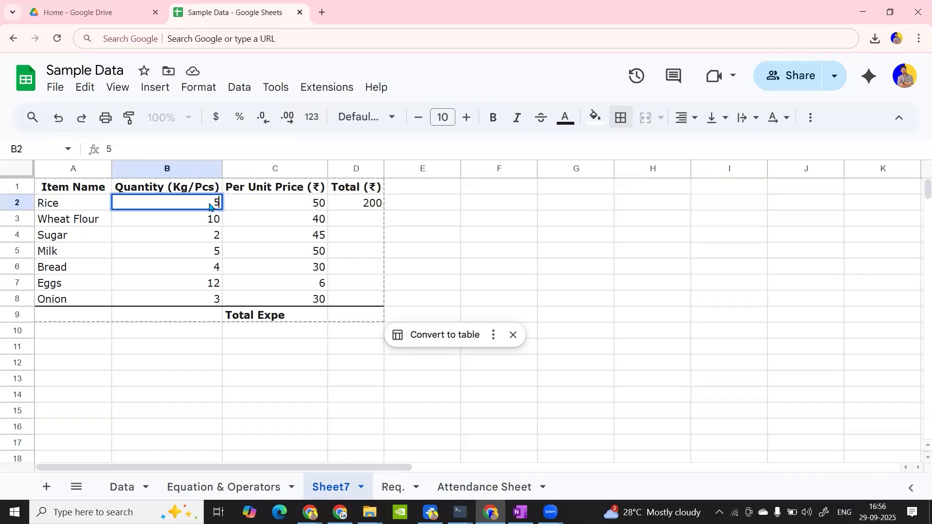
{"action": "key", "text": "Return"}
{"action": "left_click", "coordinate": [370, 203]}
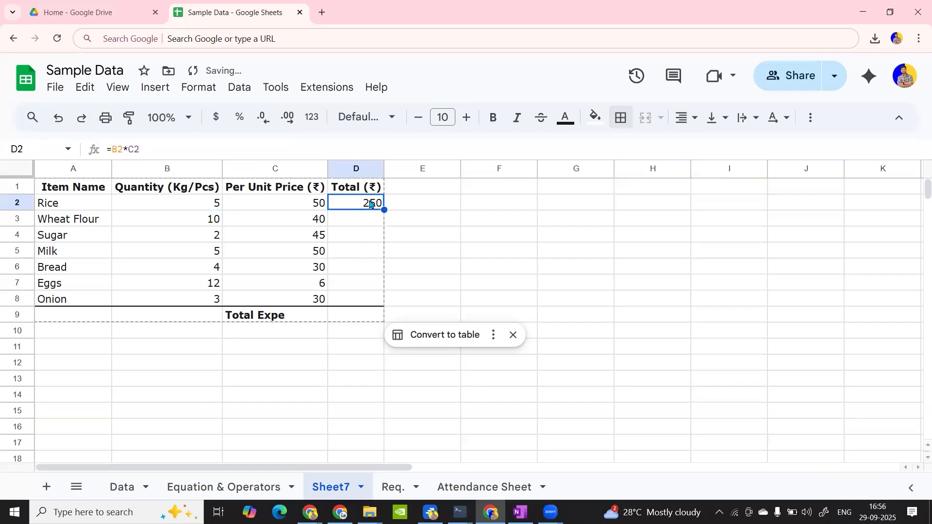
Accept the suggested formulas =B3*C3 for the Wheat Flour total in D3 and =B4*C4 for the Sugar total in D4.
{"action": "left_click", "coordinate": [370, 222]}
{"action": "type", "text": "="}
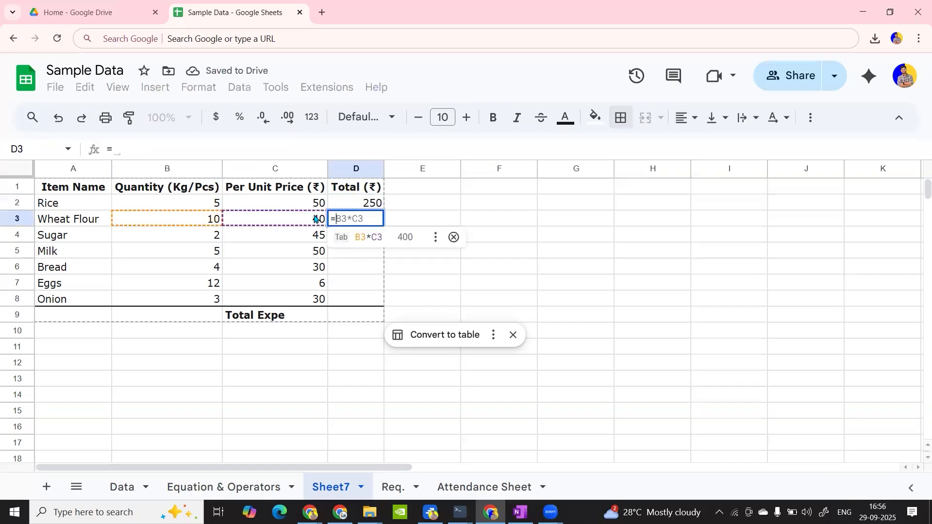
{"action": "left_click", "coordinate": [366, 238]}
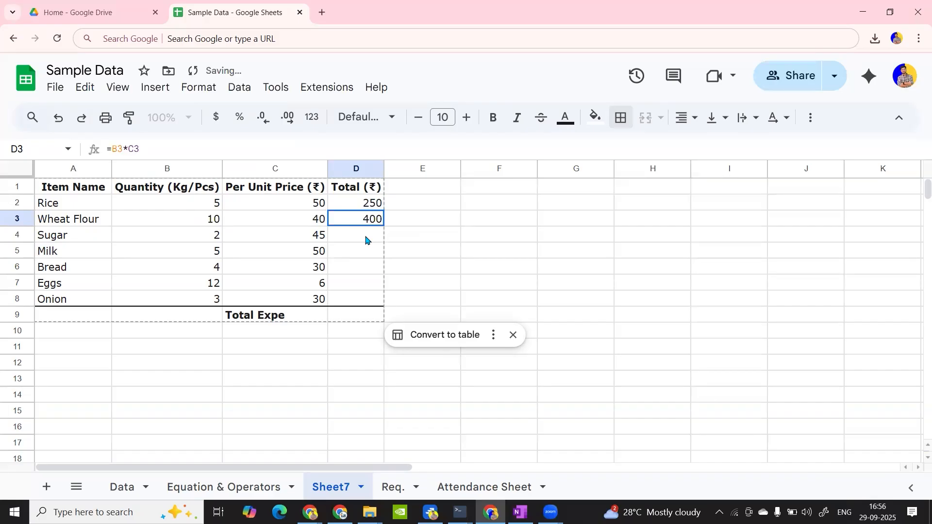
{"action": "left_click", "coordinate": [365, 239]}
{"action": "type", "text": "="}
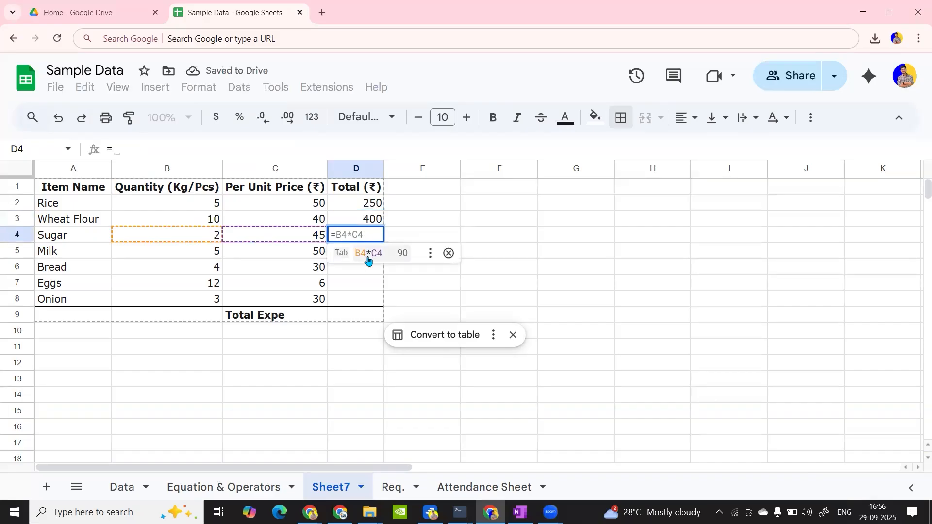
{"action": "left_click", "coordinate": [367, 254]}
{"action": "left_click", "coordinate": [364, 257]}
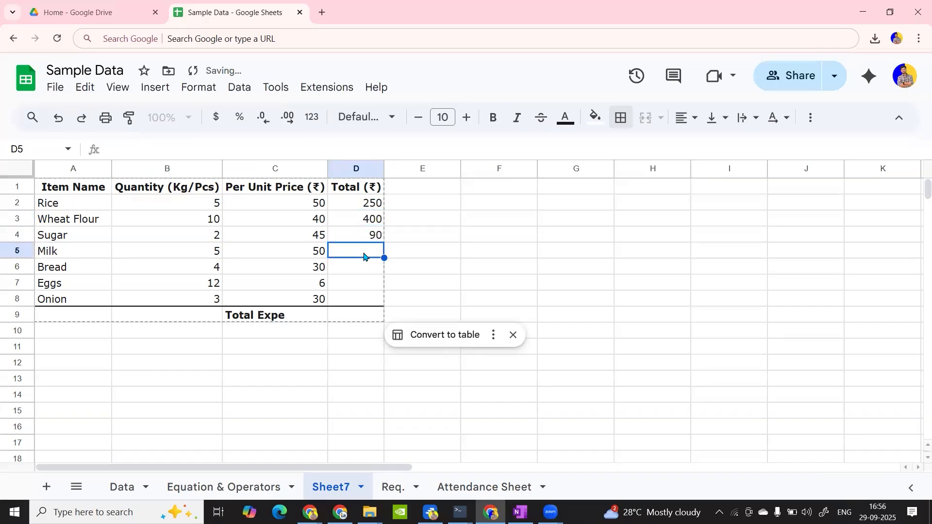
{"action": "left_click_drag", "start_coordinate": [368, 202], "coordinate": [368, 290]}
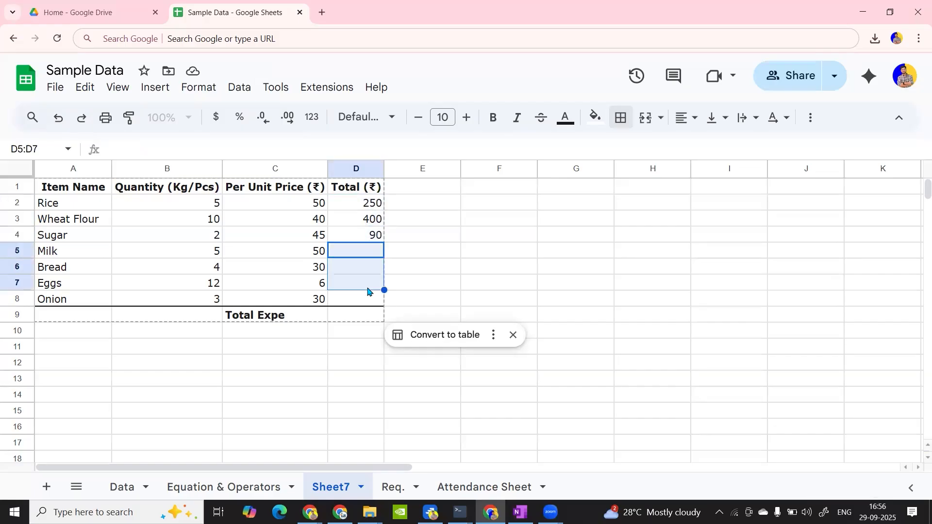
{"action": "left_click", "coordinate": [368, 204]}
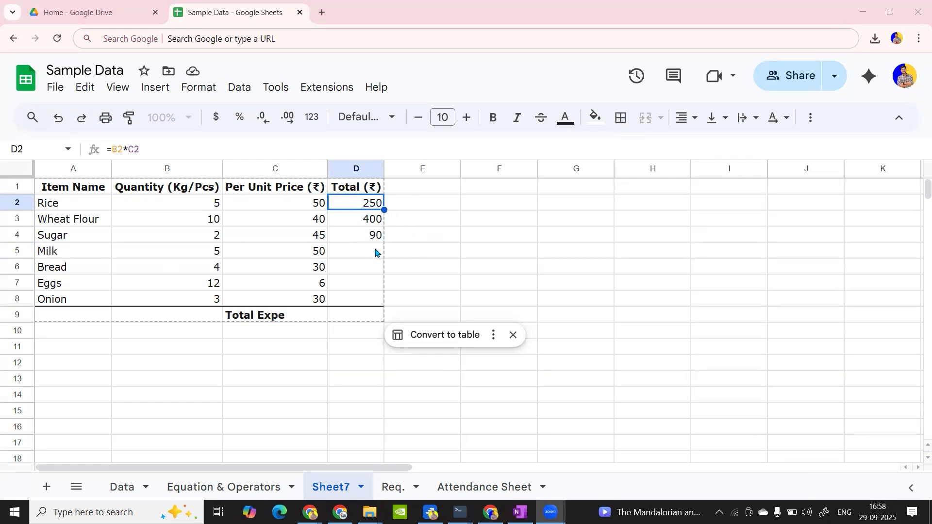
{"action": "left_click", "coordinate": [375, 251]}
{"action": "left_click", "coordinate": [447, 192]}
Enter the constant 250 in F2, copy it to F5, and inspect the content of F2.
{"action": "left_click", "coordinate": [485, 202]}
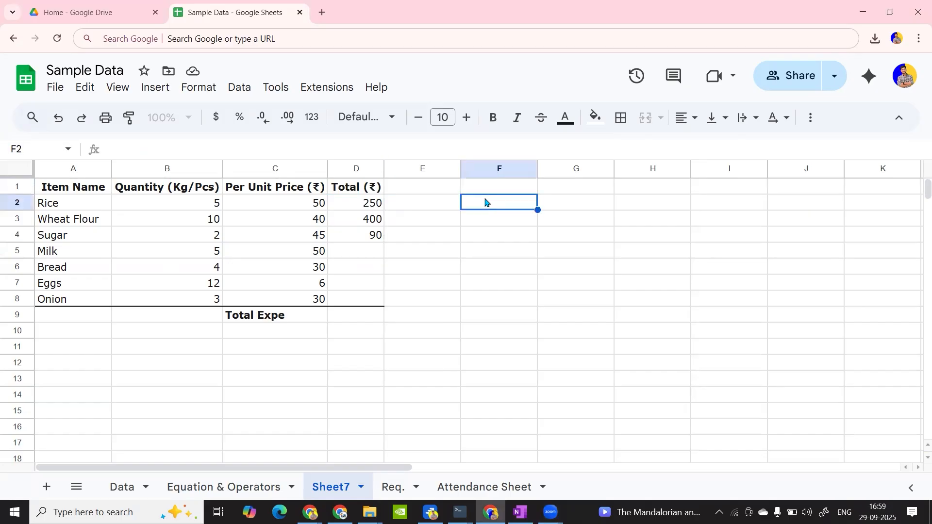
{"action": "type", "text": "250"}
{"action": "key", "text": "Return"}
{"action": "left_click", "coordinate": [506, 208]}
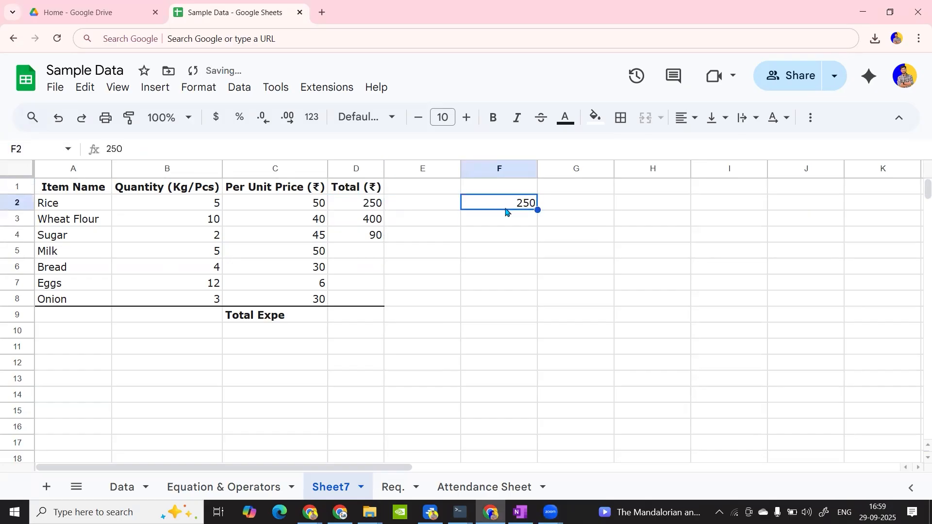
{"action": "key", "text": "ctrl+c"}
{"action": "left_click", "coordinate": [524, 259]}
{"action": "key", "text": "ctrl+v"}
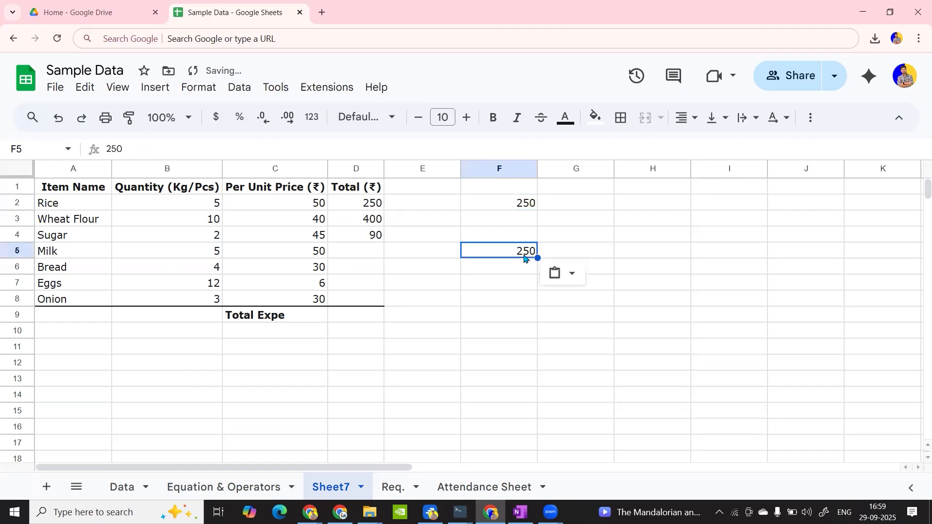
{"action": "left_click", "coordinate": [524, 210]}
{"action": "double_click", "coordinate": [524, 210]}
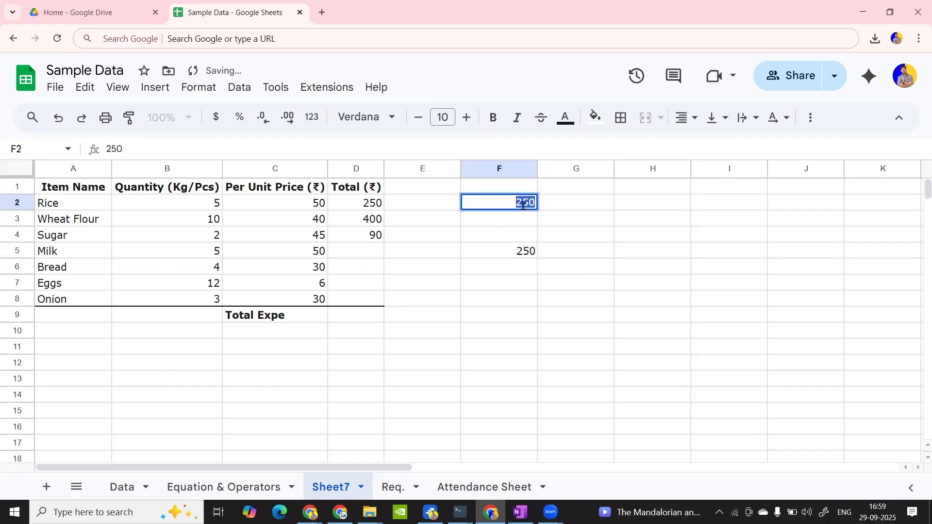
{"action": "key", "text": "Return"}
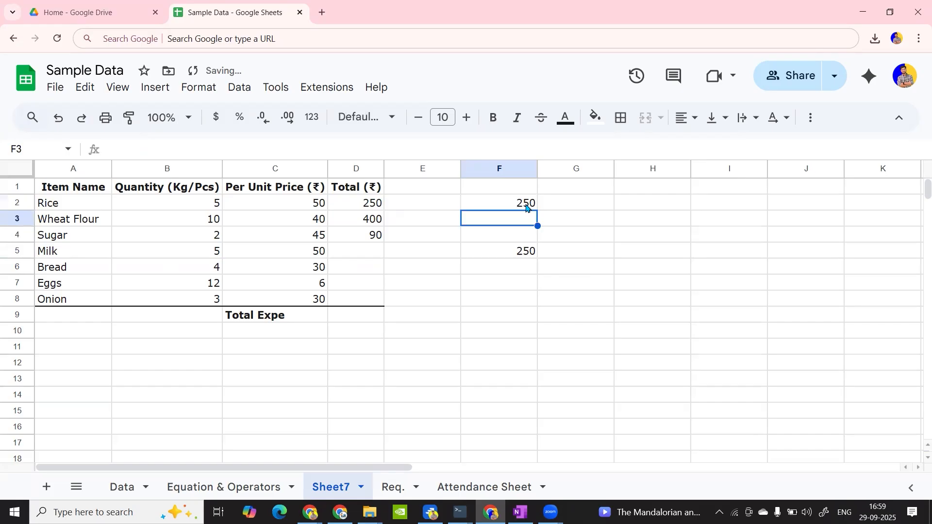
Copy the Rice total formula from D2 into H7 to demonstrate how its relative references shift.
{"action": "left_click", "coordinate": [369, 208]}
{"action": "key", "text": "ctrl+c"}
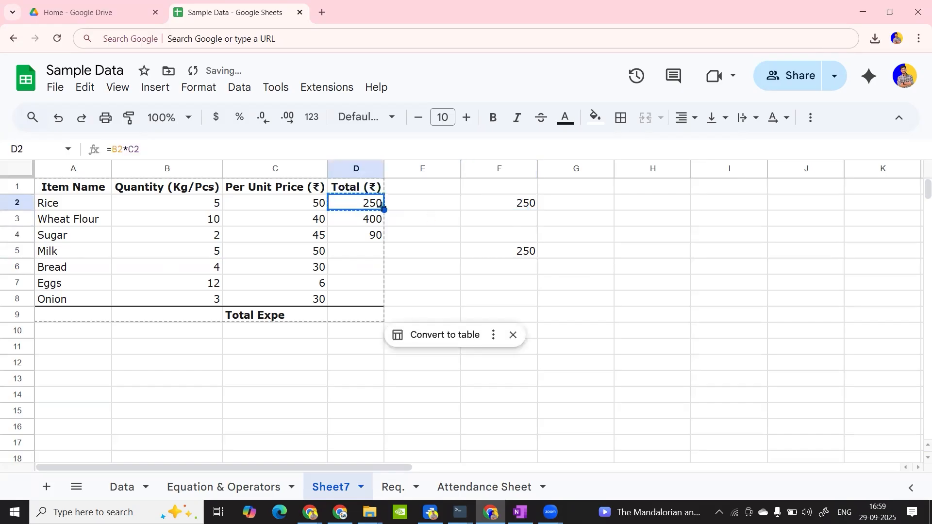
{"action": "left_click", "coordinate": [643, 287]}
{"action": "key", "text": "ctrl+v"}
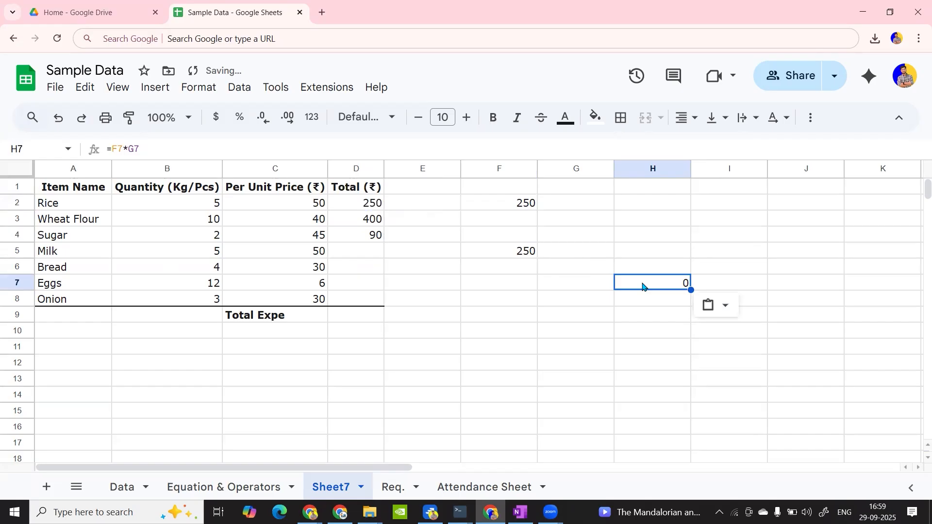
Decline the offline access offer and compare the constant in F5 with the references in the pasted formula in H7.
{"action": "double_click", "coordinate": [367, 203]}
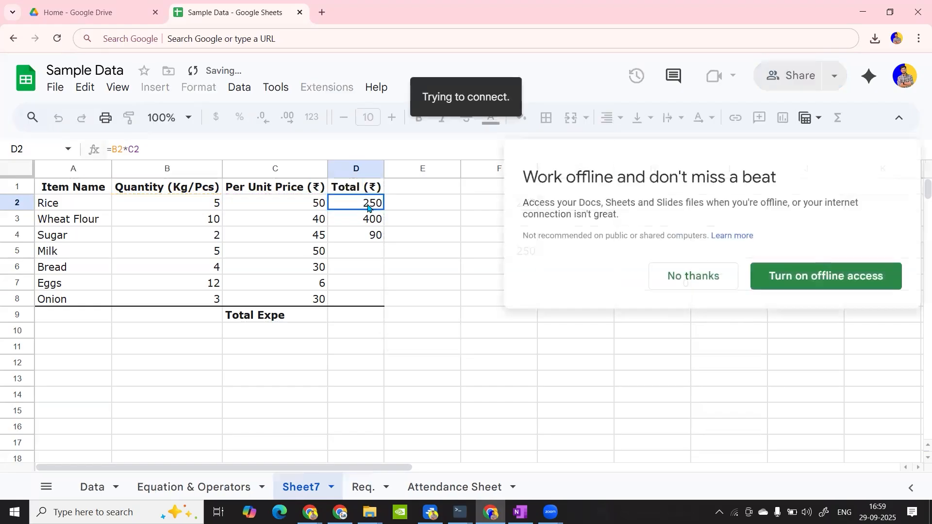
{"action": "left_click", "coordinate": [690, 275]}
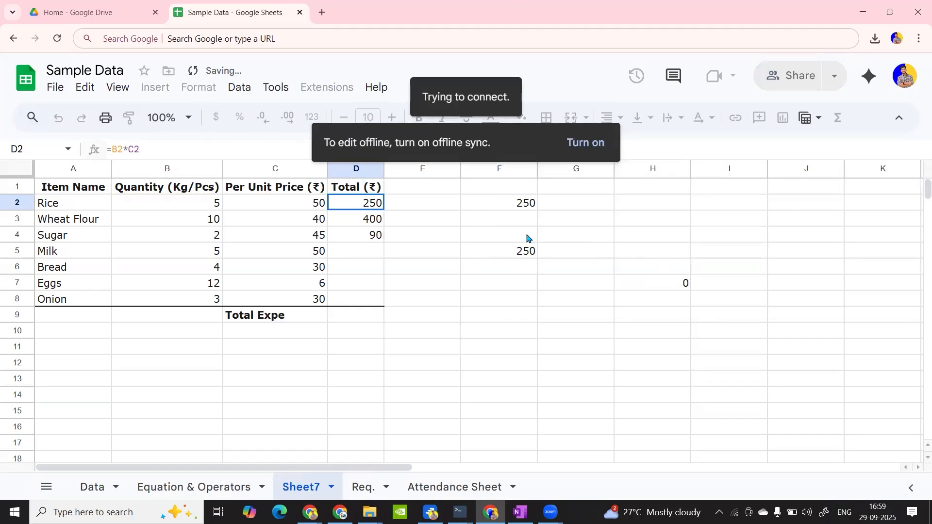
{"action": "left_click", "coordinate": [519, 250]}
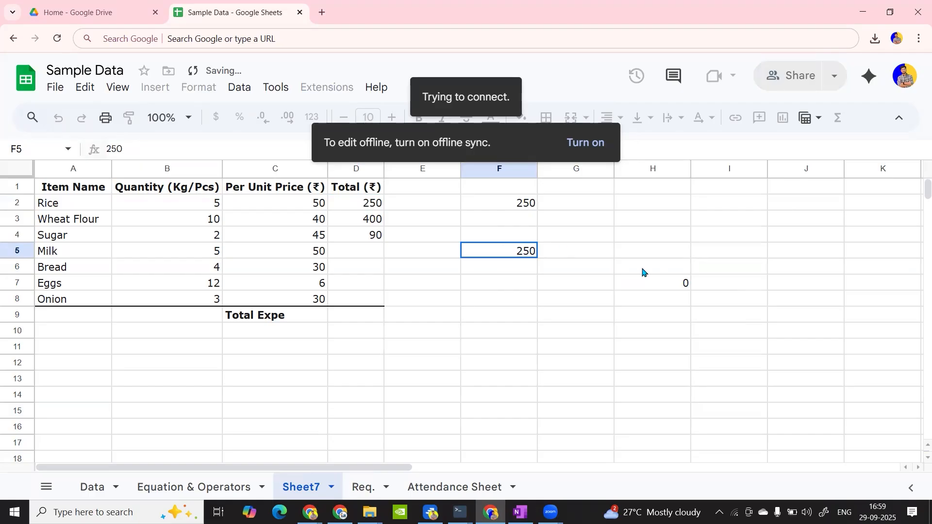
{"action": "left_click", "coordinate": [680, 286]}
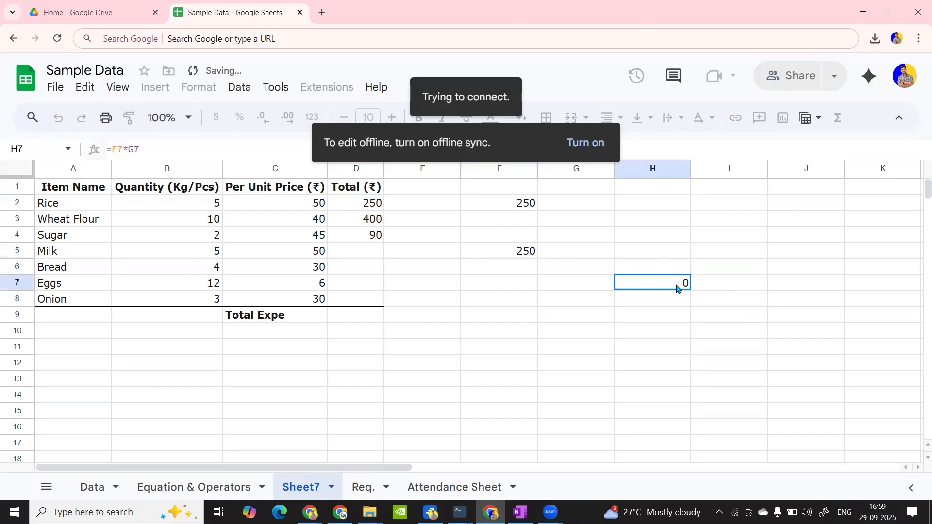
{"action": "double_click", "coordinate": [664, 284]}
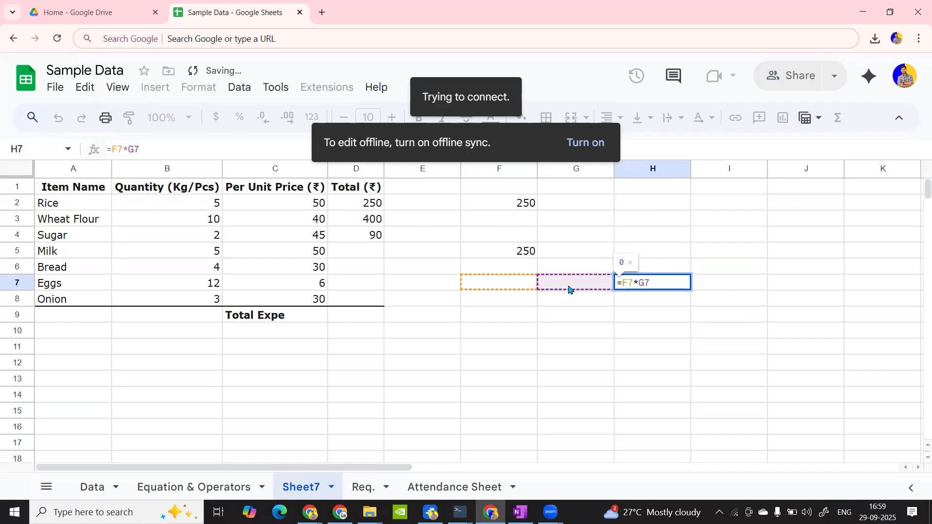
{"action": "key", "text": "Return"}
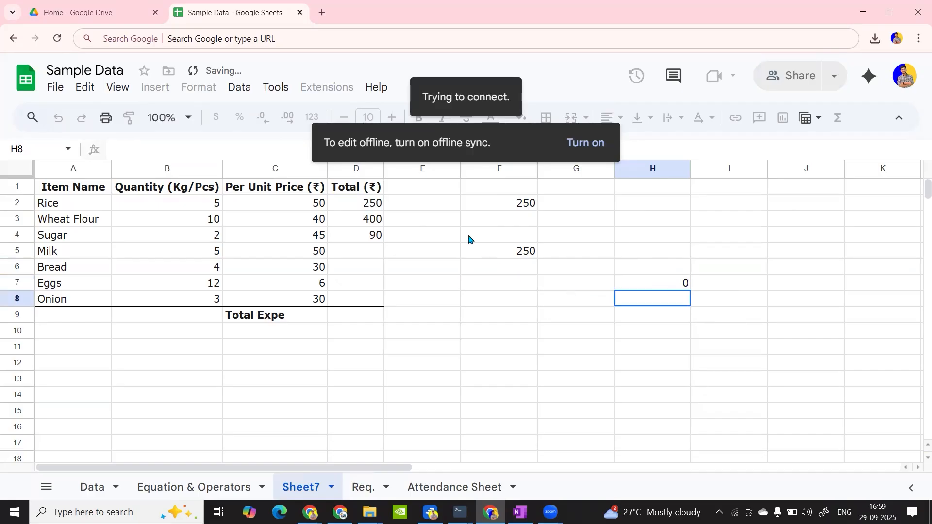
Try to copy the Wheat Flour total formula from D3 to H10, and return to the constant in F5.
{"action": "left_click", "coordinate": [370, 209]}
{"action": "left_click", "coordinate": [377, 222]}
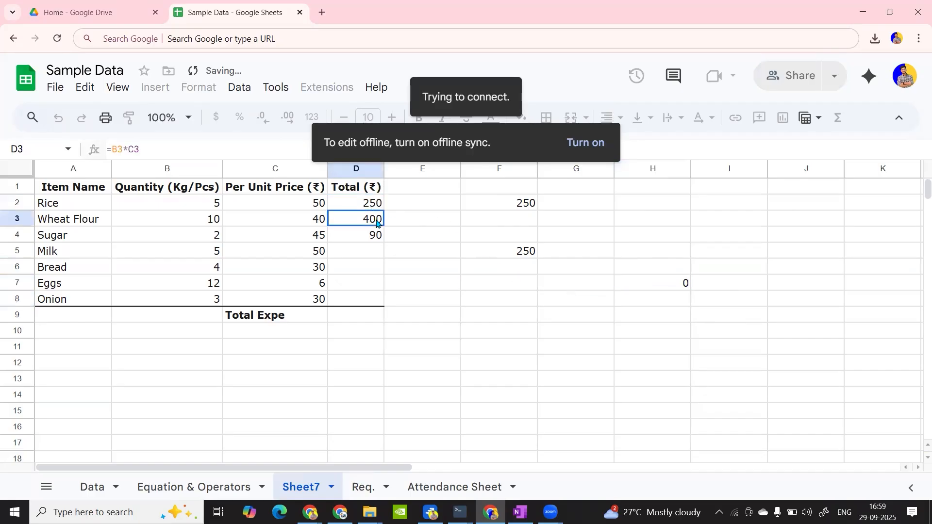
{"action": "key", "text": "ctrl+c"}
{"action": "left_click", "coordinate": [633, 336]}
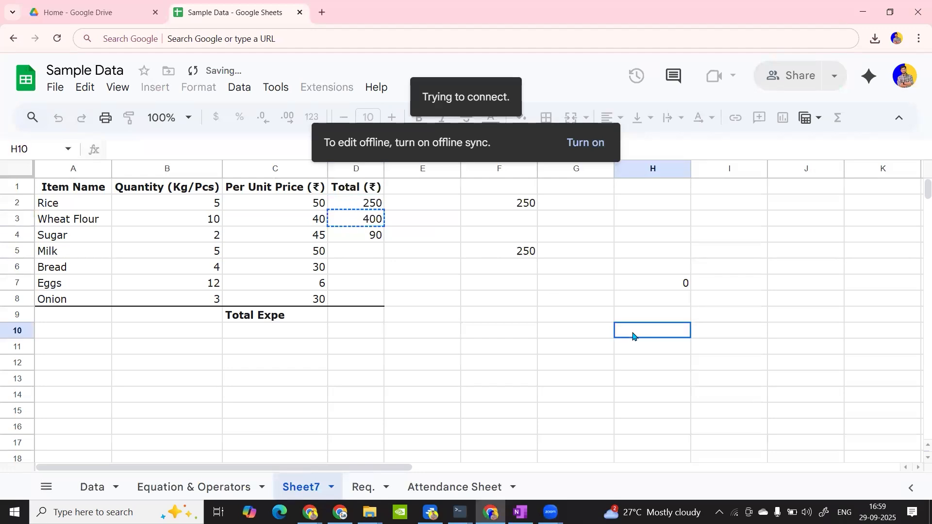
{"action": "left_click", "coordinate": [504, 251]}
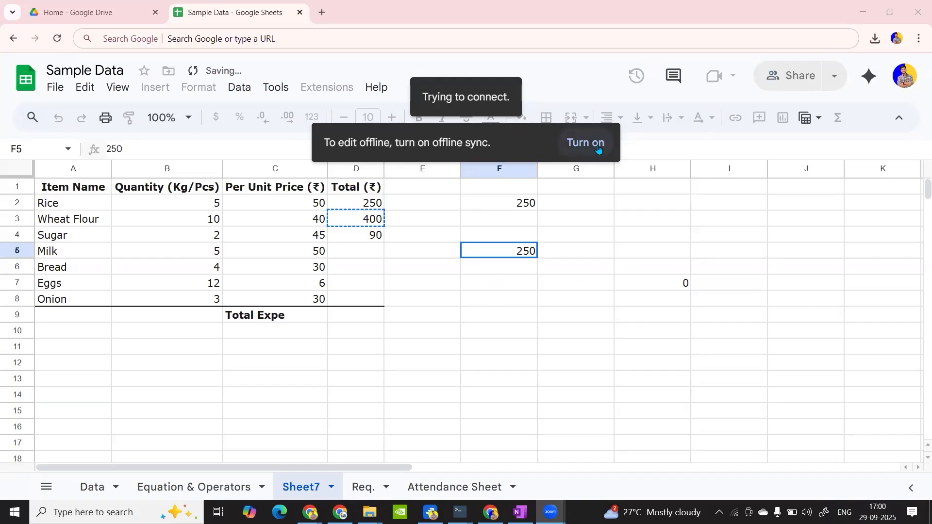
Turn on offline access for the spreadsheet, close the confirmation and reload to allow offline editing.
{"action": "left_click", "coordinate": [567, 145]}
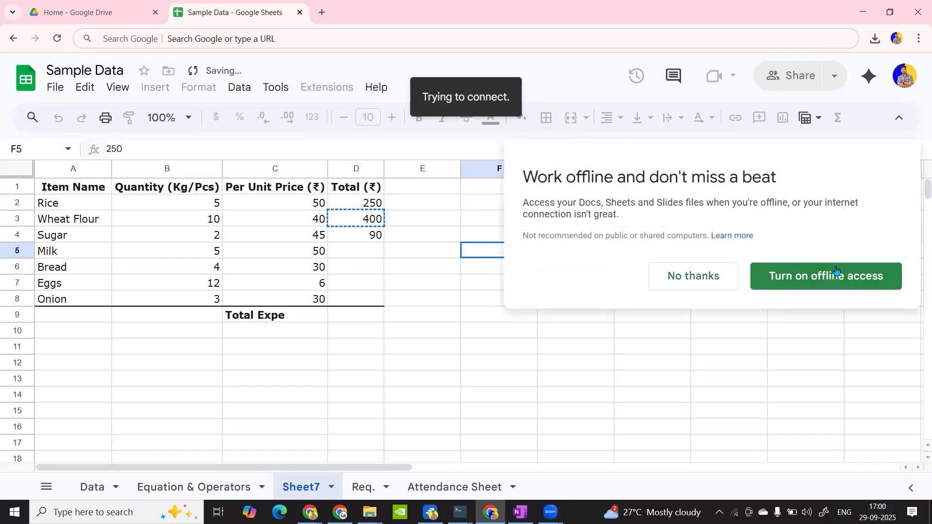
{"action": "left_click", "coordinate": [827, 279]}
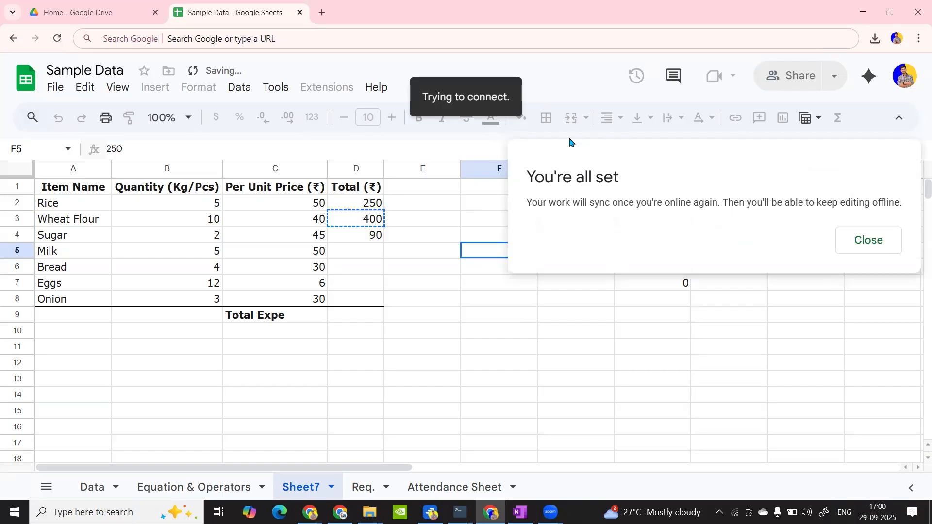
{"action": "left_click", "coordinate": [877, 248]}
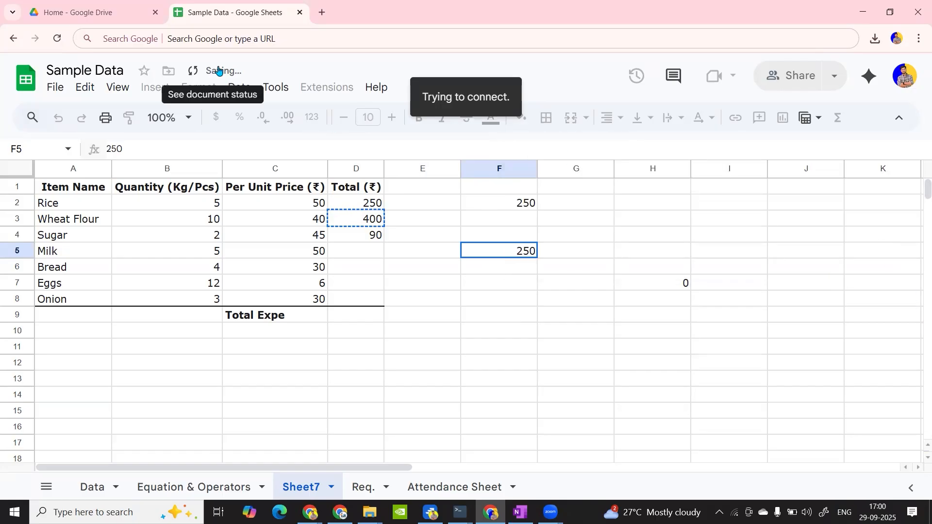
{"action": "left_click", "coordinate": [376, 222]}
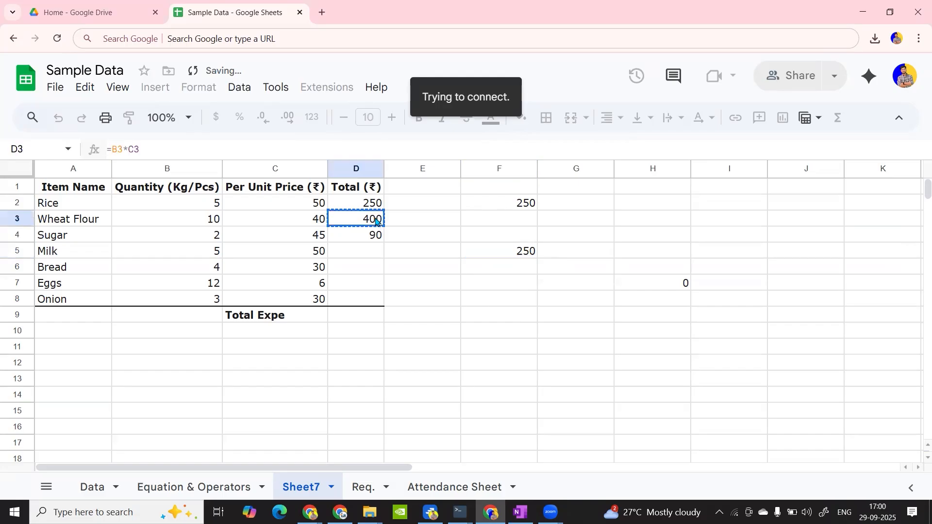
{"action": "left_click", "coordinate": [634, 324]}
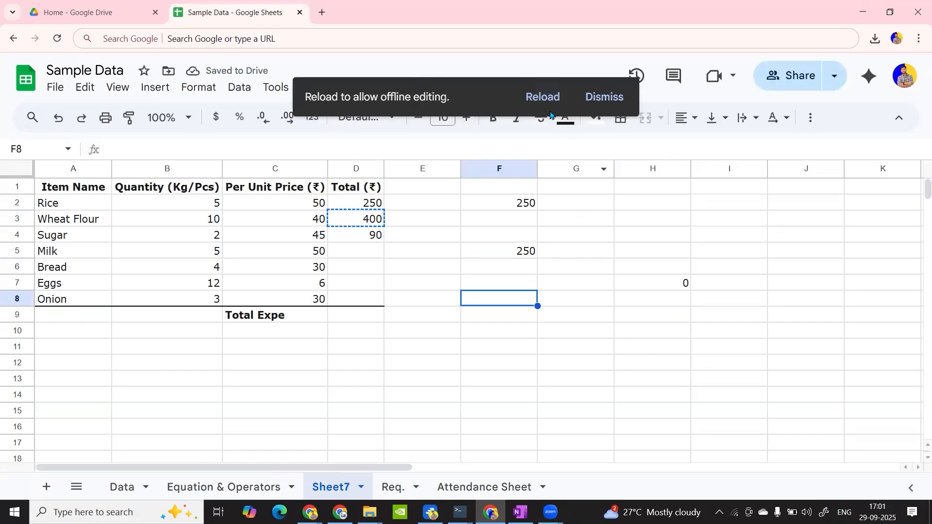
{"action": "left_click", "coordinate": [542, 97]}
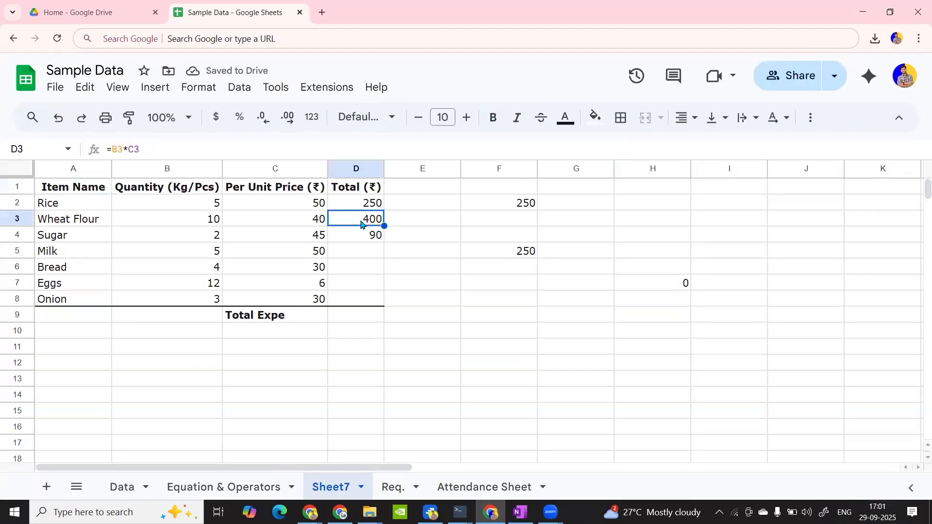
Copy the Wheat Flour total formula from D3 into H9 and inspect the references in the pasted formula.
{"action": "left_click", "coordinate": [650, 316]}
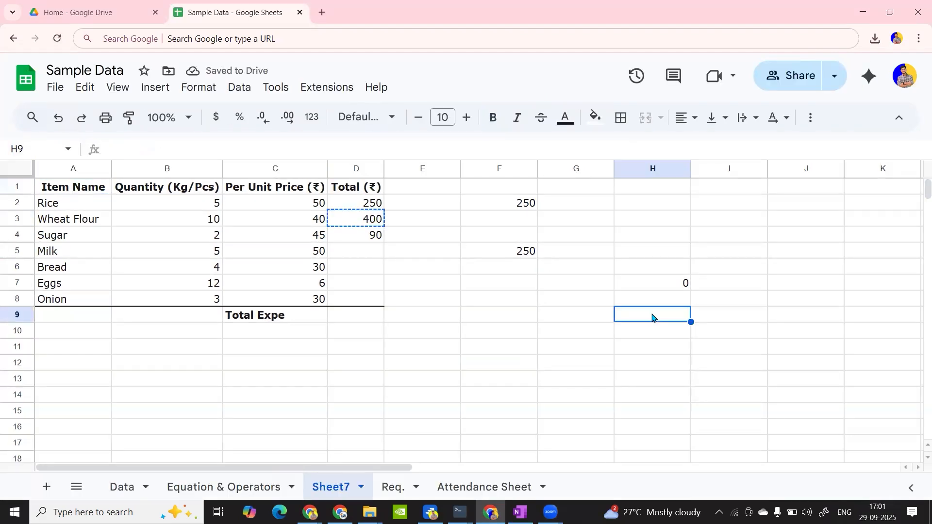
{"action": "key", "text": "ctrl+v"}
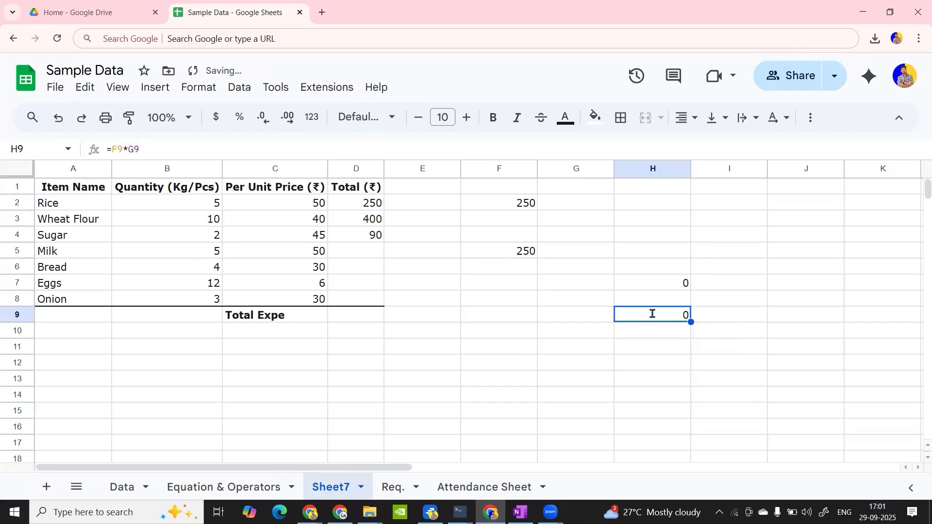
{"action": "double_click", "coordinate": [652, 315]}
{"action": "key", "text": "Return"}
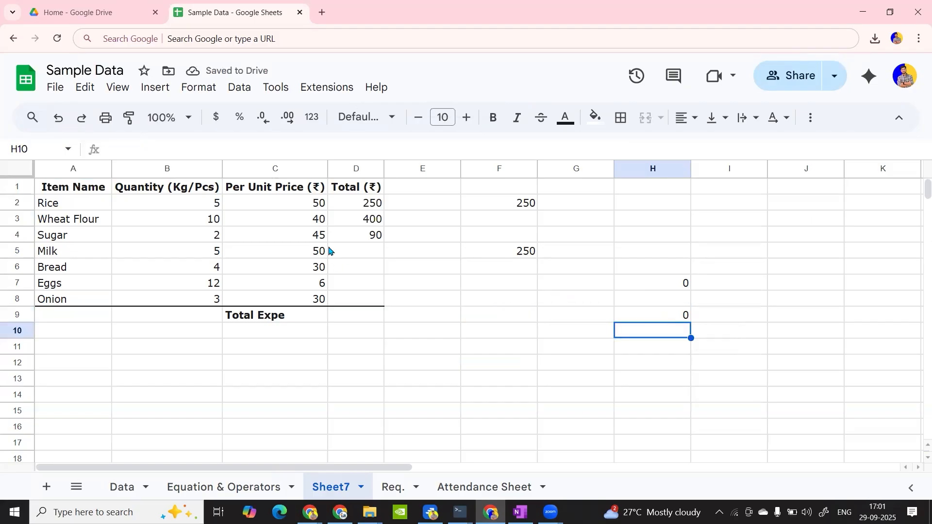
Copy the Wheat Flour total formula from D3 into G12 and check which cells the pasted formula refers to.
{"action": "left_click", "coordinate": [357, 216]}
{"action": "key", "text": "ctrl+c"}
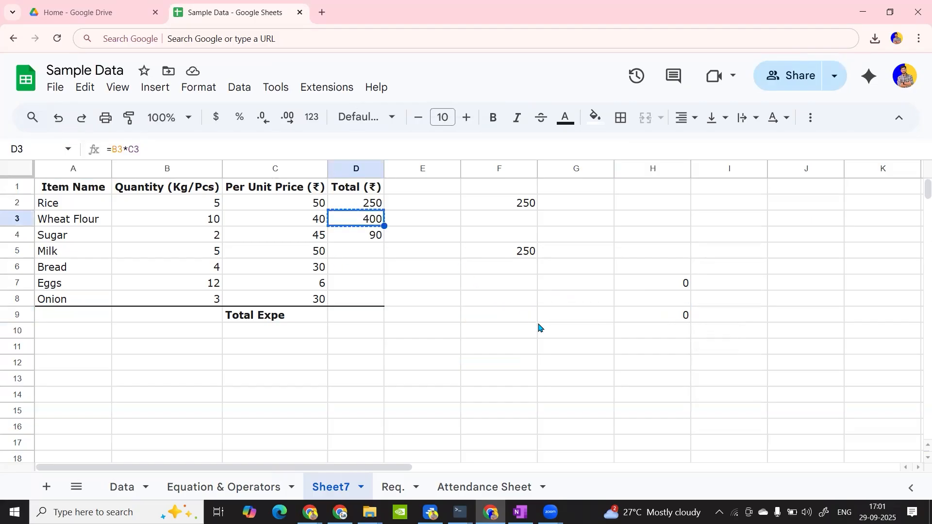
{"action": "left_click", "coordinate": [556, 363]}
{"action": "key", "text": "ctrl+v"}
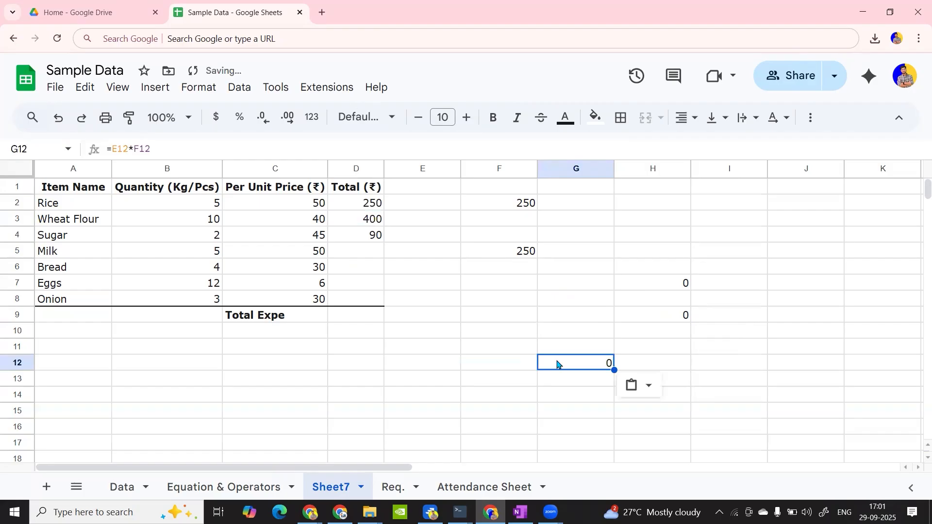
{"action": "triple_click", "coordinate": [556, 361]}
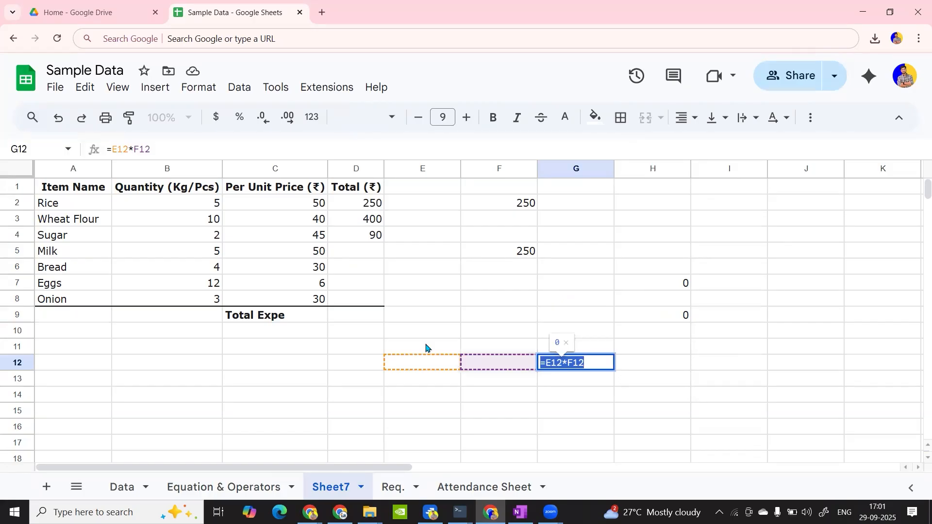
{"action": "key", "text": "Return"}
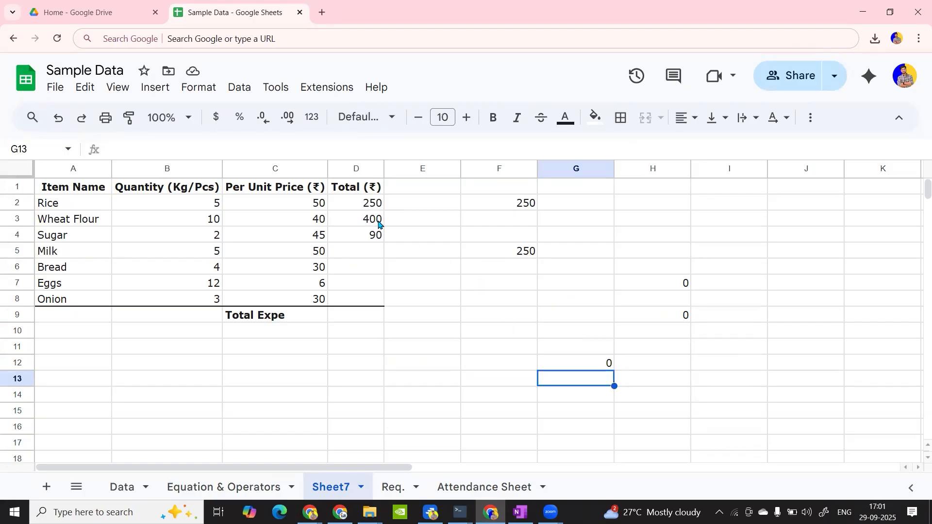
Clear the totals in D3:D4 and copy the Rice total formula from D2 into D3.
{"action": "left_click_drag", "start_coordinate": [378, 222], "coordinate": [377, 237]}
{"action": "key", "text": "Delete"}
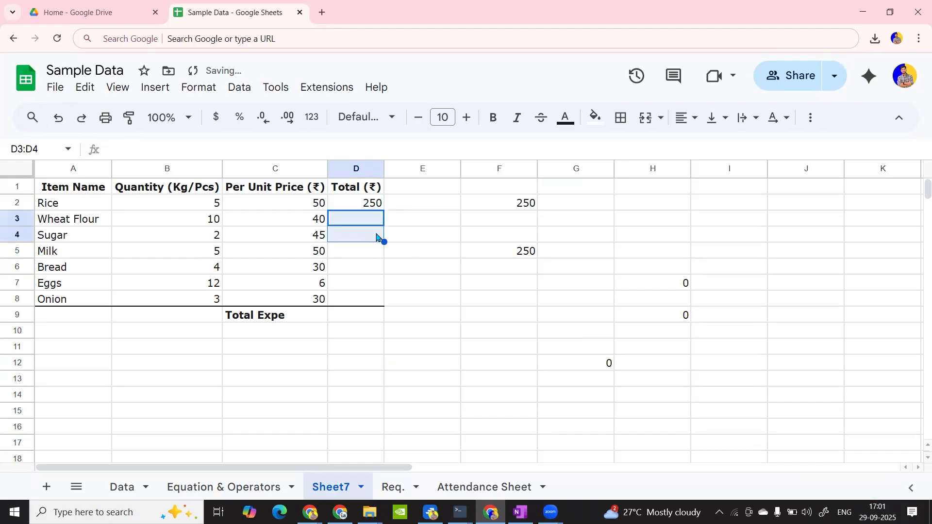
{"action": "left_click", "coordinate": [355, 205]}
{"action": "key", "text": "ctrl+c"}
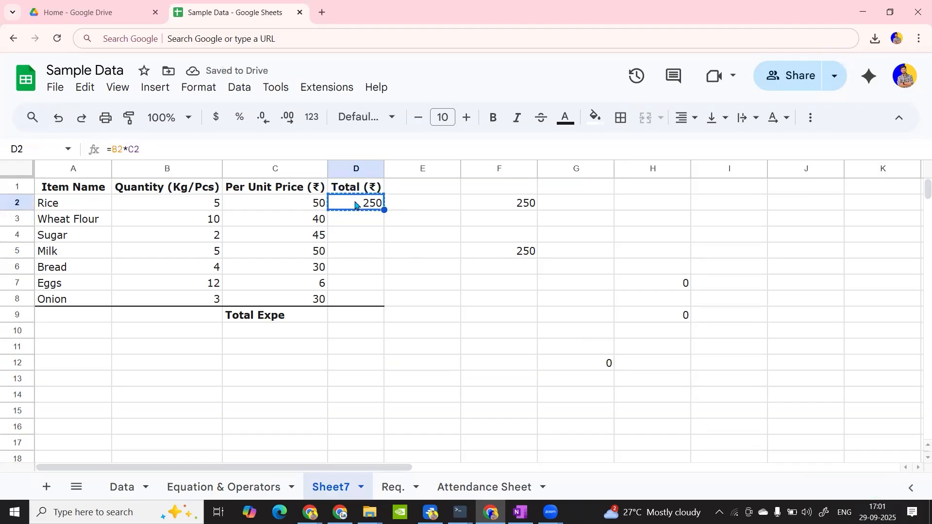
{"action": "left_click", "coordinate": [368, 222]}
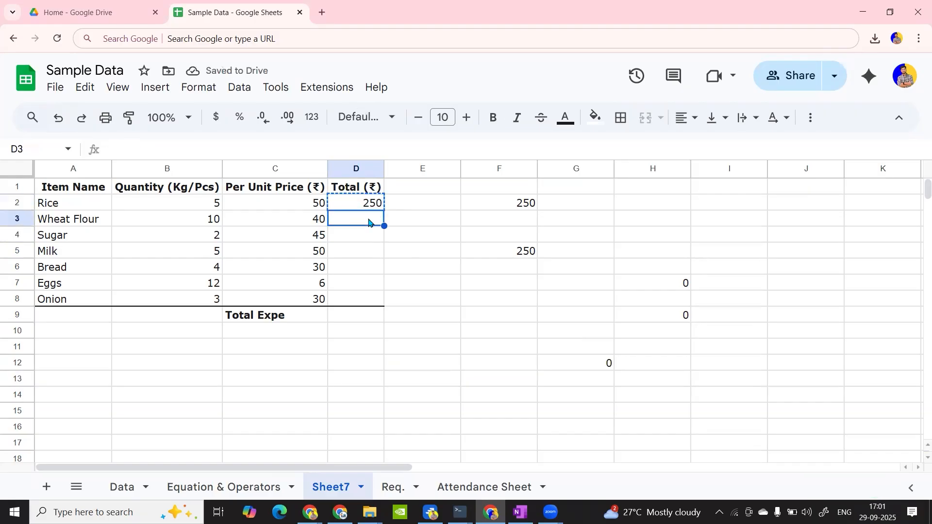
{"action": "key", "text": "ctrl+v"}
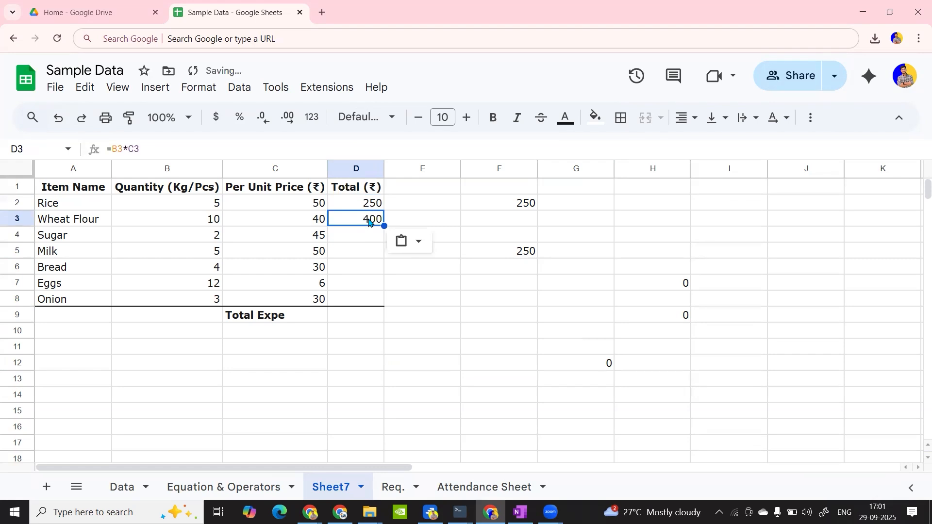
Inspect the references of the pasted formula in D3 and compare them with the original formula in D2.
{"action": "double_click", "coordinate": [370, 219]}
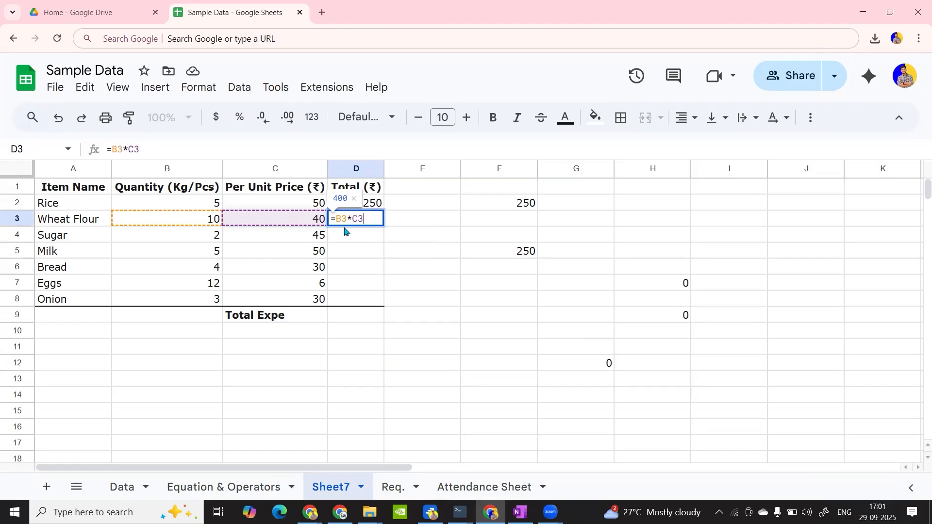
{"action": "key", "text": "Return"}
{"action": "left_click", "coordinate": [368, 220]}
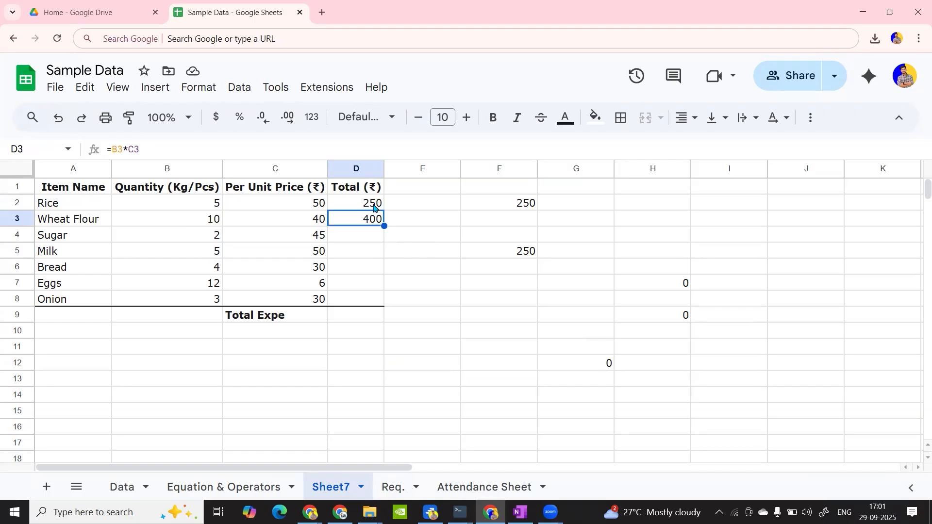
{"action": "left_click", "coordinate": [372, 203]}
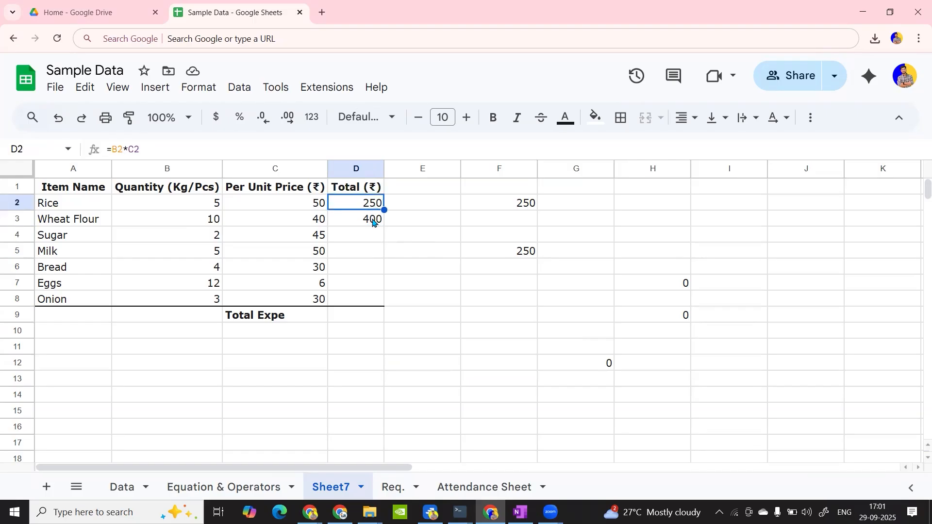
Enter the constant 250 in G2 and fill it down through G10.
{"action": "left_click", "coordinate": [589, 208]}
{"action": "type", "text": "250"}
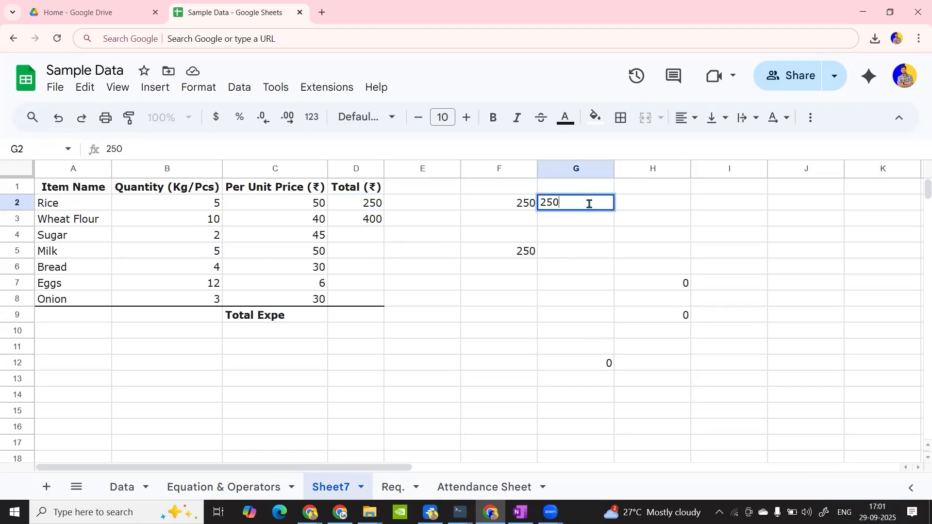
{"action": "key", "text": "Return"}
{"action": "left_click", "coordinate": [611, 204]}
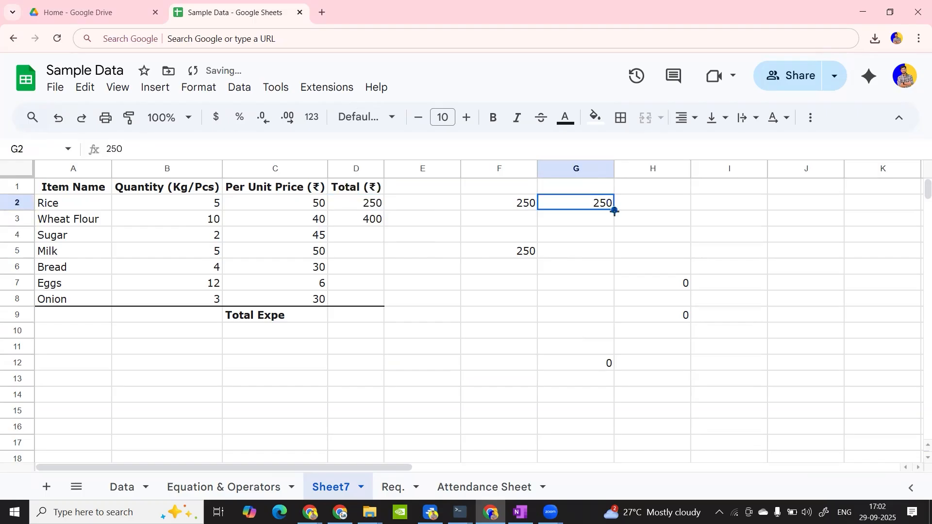
{"action": "left_click_drag", "start_coordinate": [614, 212], "coordinate": [610, 335]}
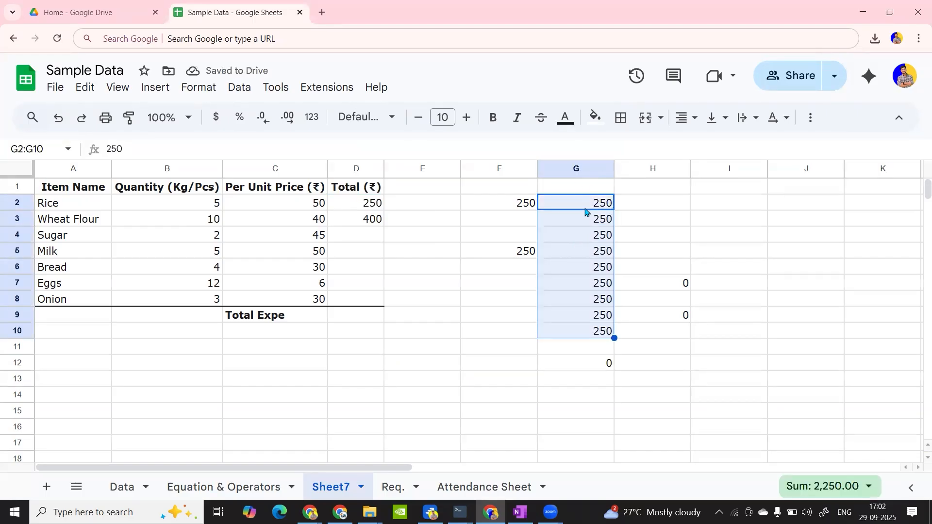
Fill the Rice total formula from D2 down through D8 and inspect the resulting formulas in D5 and D7.
{"action": "left_click", "coordinate": [376, 204]}
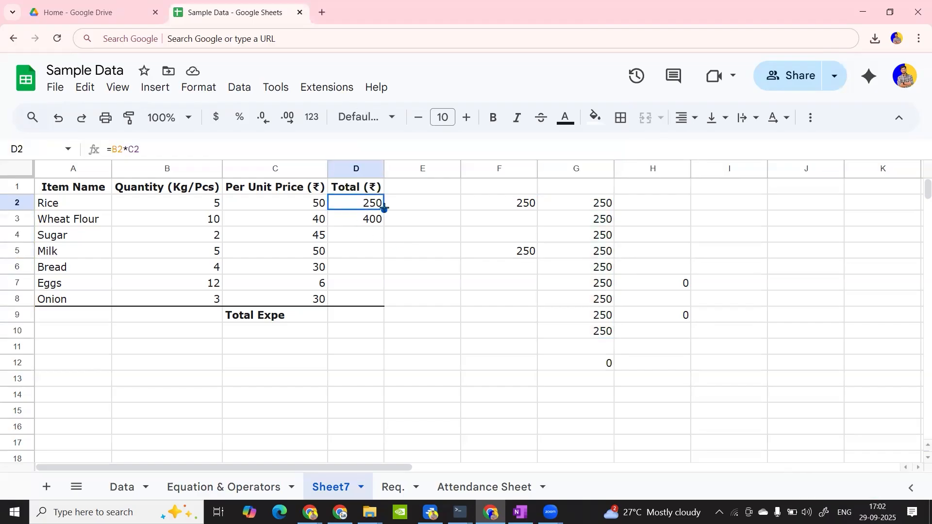
{"action": "left_click_drag", "start_coordinate": [385, 209], "coordinate": [386, 298]}
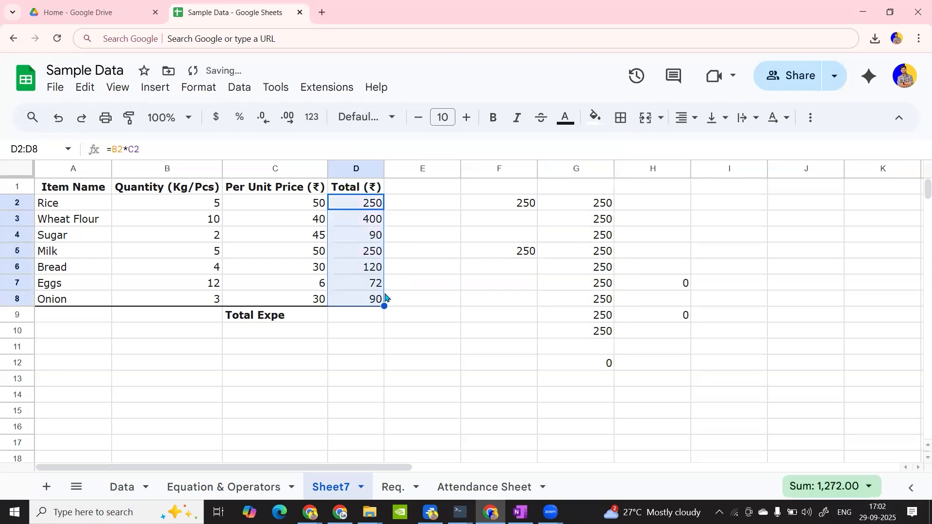
{"action": "left_click", "coordinate": [374, 255]}
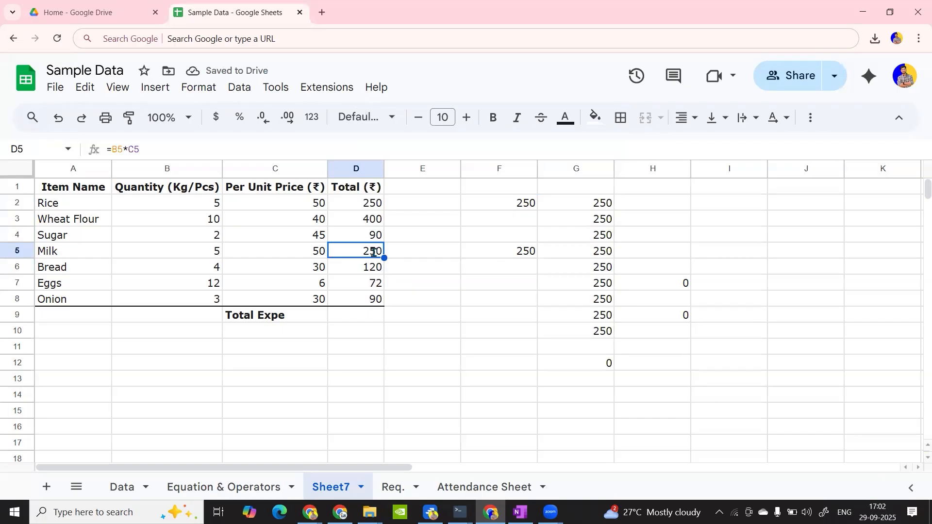
{"action": "double_click", "coordinate": [374, 252]}
{"action": "key", "text": "Return"}
{"action": "left_click", "coordinate": [364, 283]}
{"action": "double_click", "coordinate": [364, 283]}
{"action": "key", "text": "Return"}
Clear the demonstration values from F2:H11 and G12.
{"action": "left_click_drag", "start_coordinate": [515, 202], "coordinate": [637, 353]}
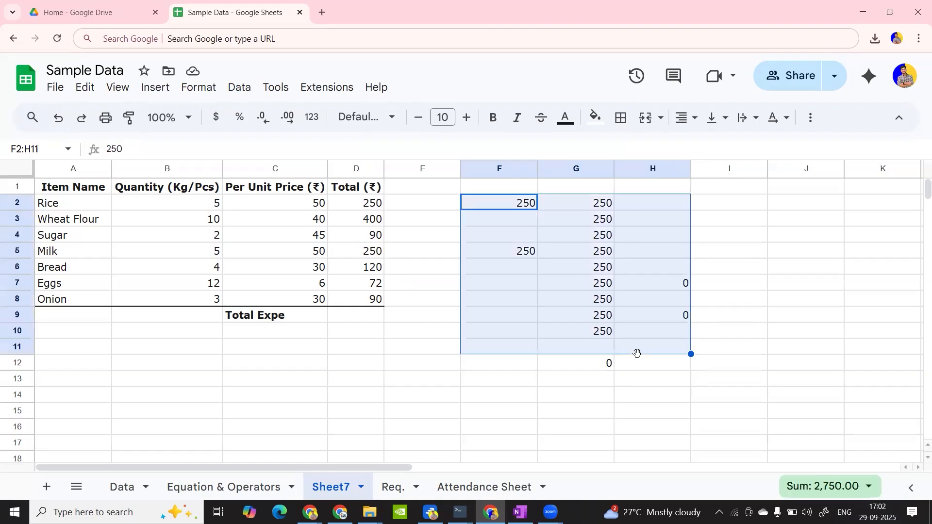
{"action": "key", "text": "Delete"}
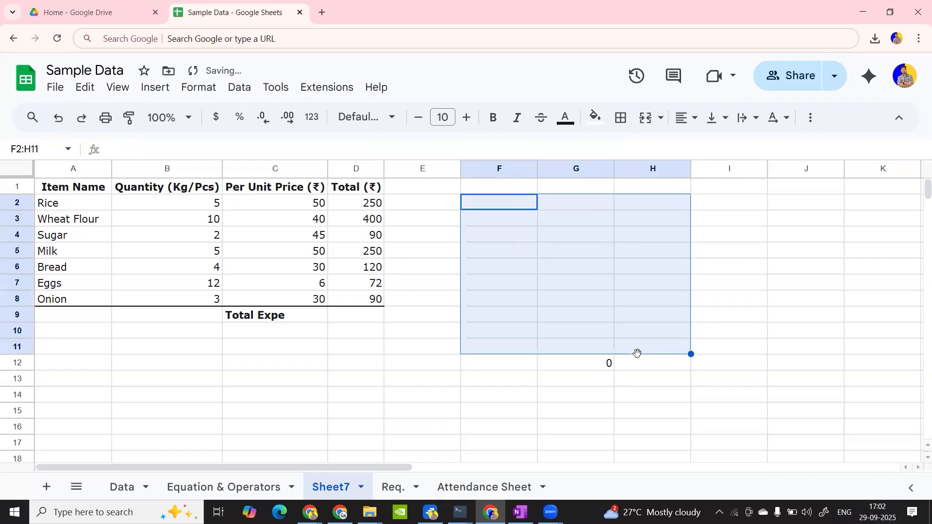
{"action": "left_click", "coordinate": [598, 364]}
{"action": "key", "text": "Delete"}
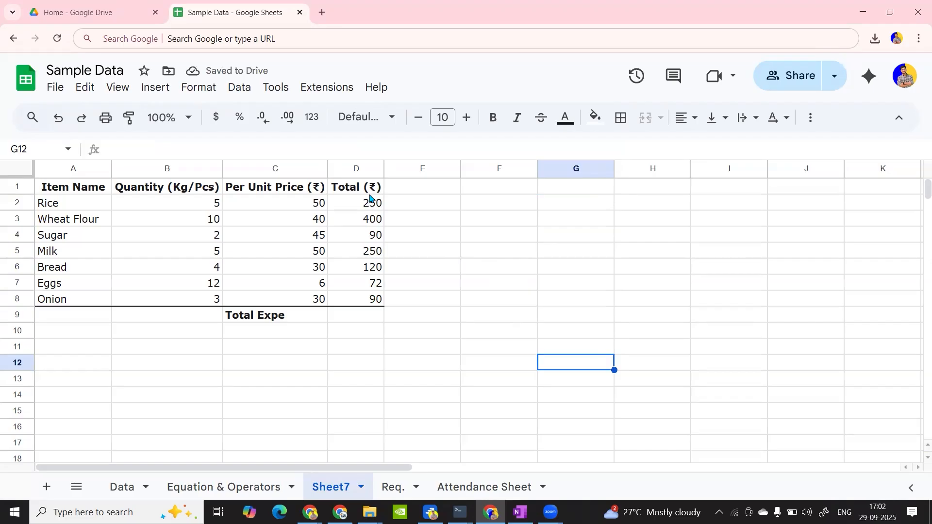
Enter the total expense formula =D2+D3+D4+D5+D6+D7+D8 in D9.
{"action": "left_click", "coordinate": [360, 323]}
{"action": "type", "text": "="}
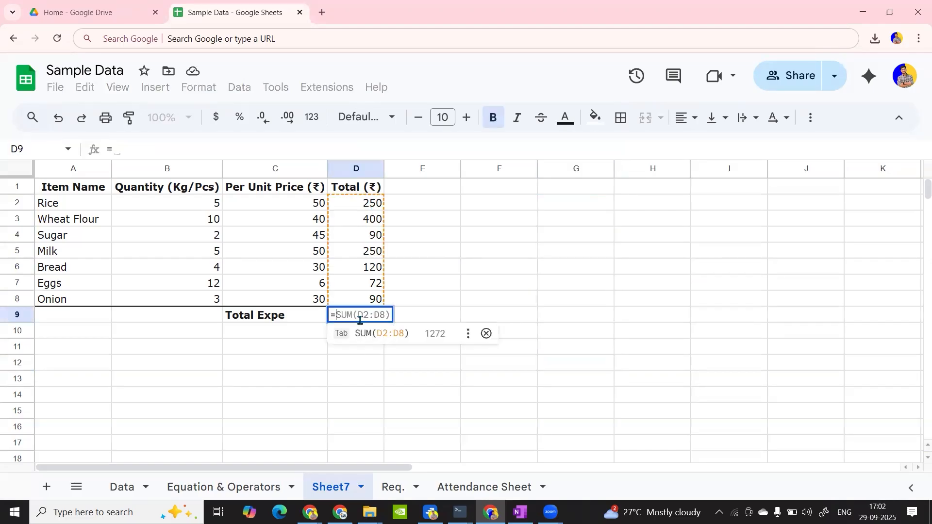
{"action": "left_click", "coordinate": [367, 205]}
{"action": "type", "text": "+"}
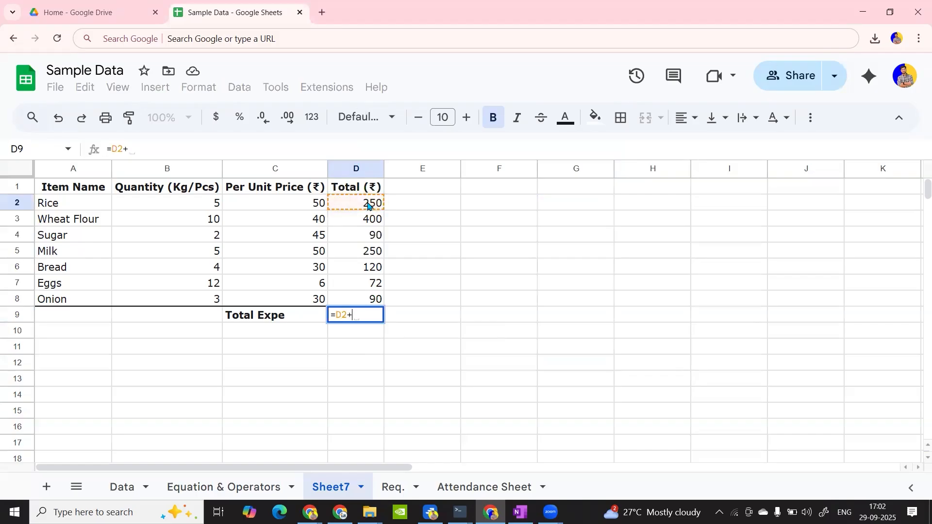
{"action": "left_click", "coordinate": [371, 224]}
{"action": "type", "text": "+"}
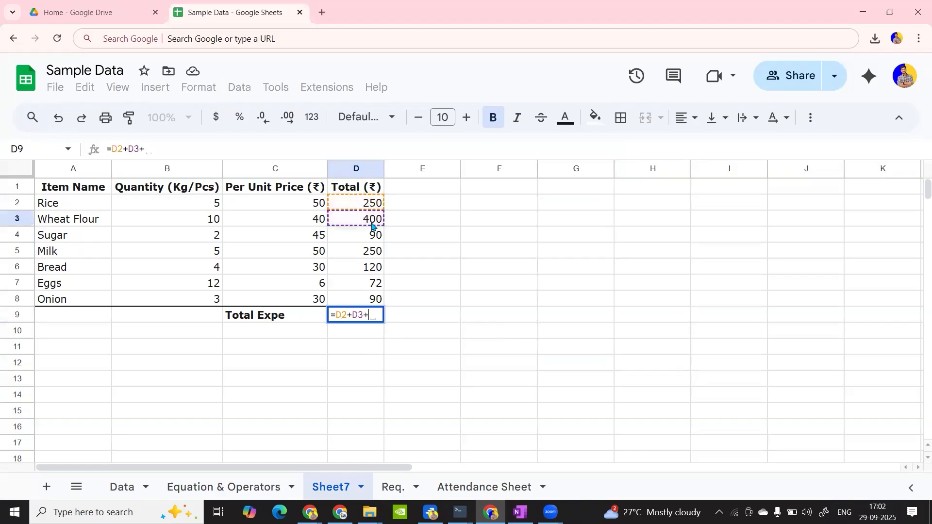
{"action": "left_click", "coordinate": [368, 243]}
{"action": "type", "text": "+"}
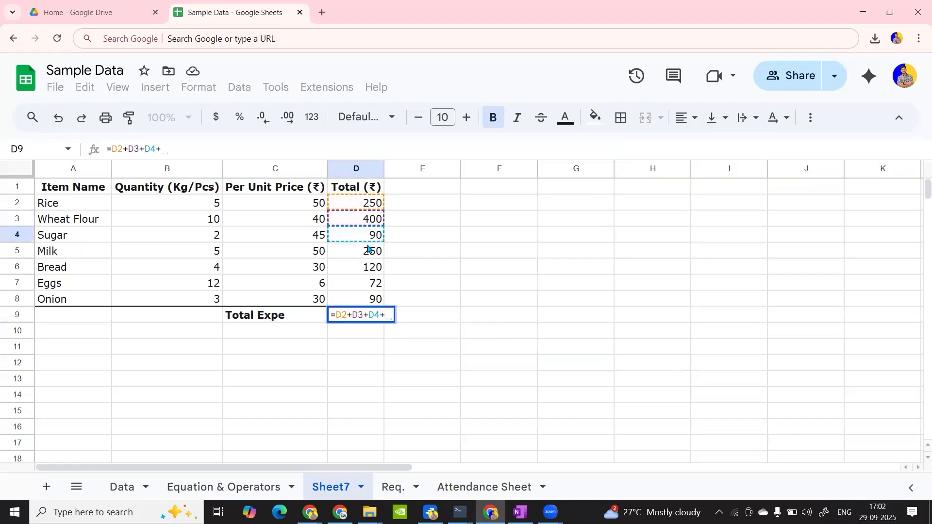
{"action": "left_click", "coordinate": [369, 249]}
{"action": "type", "text": "+"}
{"action": "left_click", "coordinate": [370, 268]}
{"action": "type", "text": "+"}
{"action": "left_click", "coordinate": [370, 286]}
{"action": "type", "text": "+"}
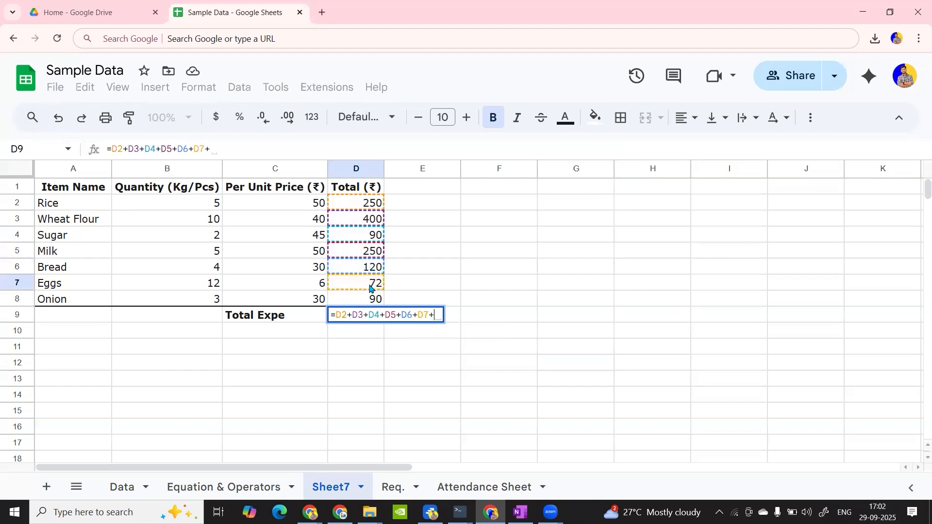
{"action": "left_click", "coordinate": [376, 301]}
{"action": "key", "text": "Return"}
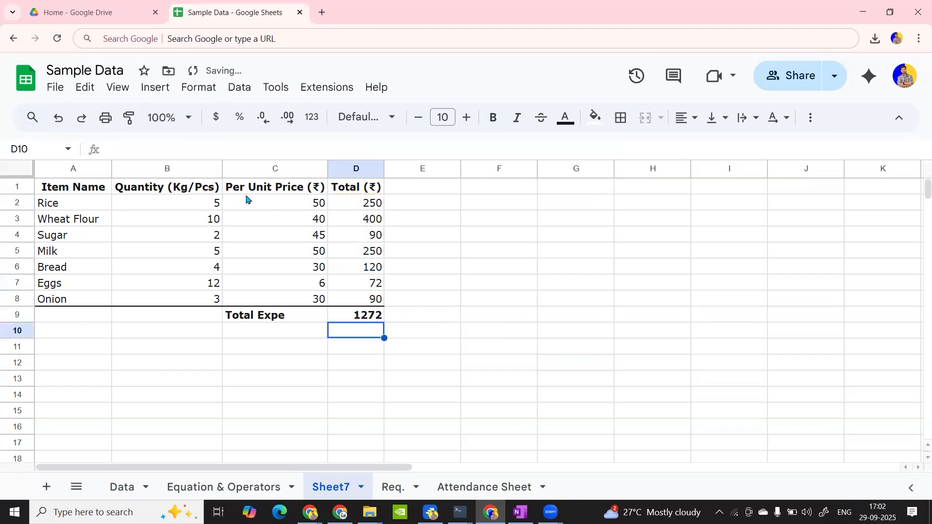
Try a Rice quantity of 4 in B2 and undo the change.
{"action": "left_click", "coordinate": [218, 202]}
{"action": "type", "text": "4"}
{"action": "key", "text": "Return"}
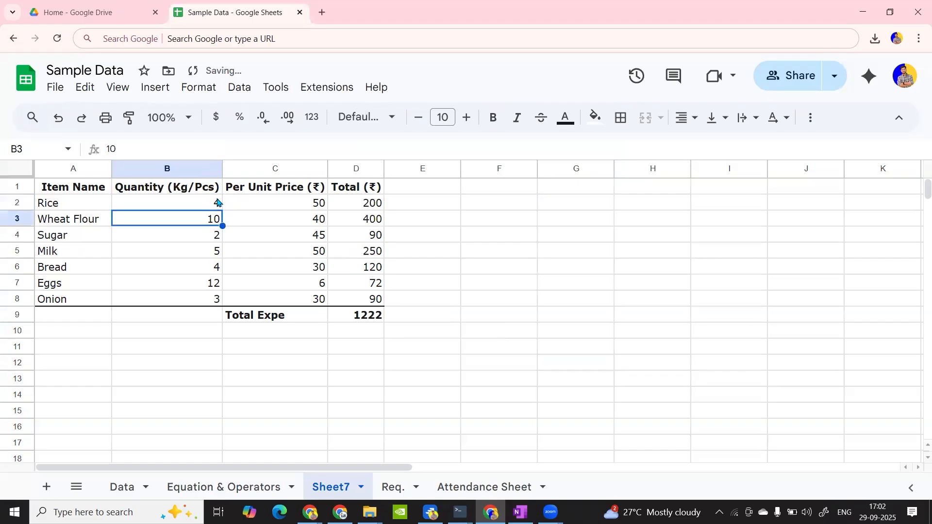
{"action": "key", "text": "ctrl+z"}
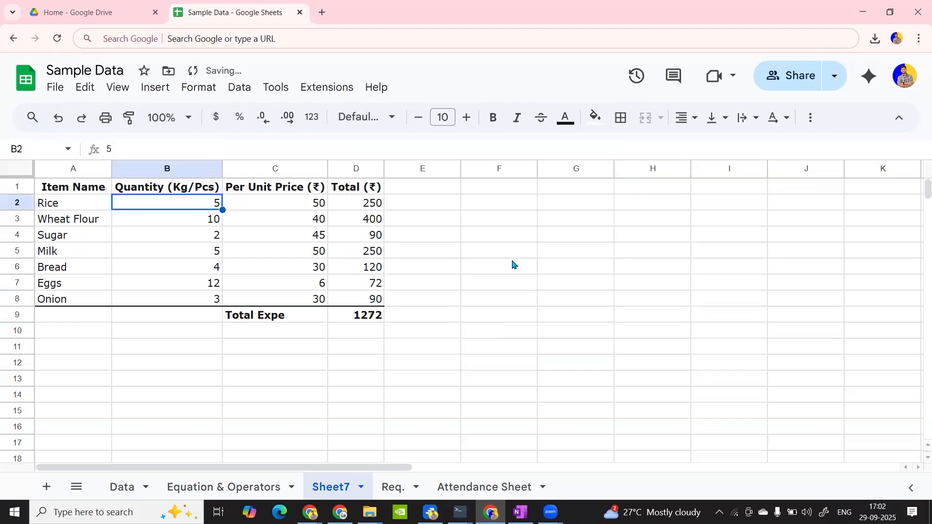
{"action": "left_click", "coordinate": [534, 254]}
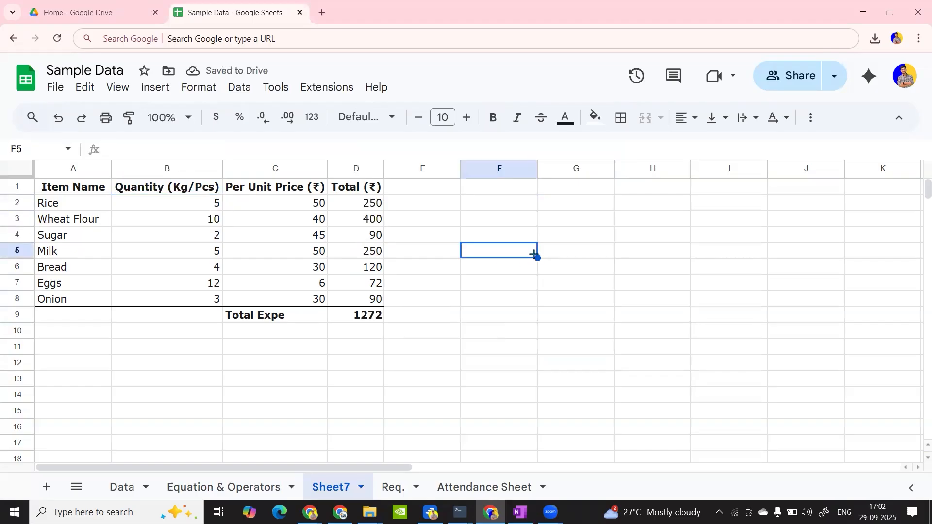
Enter the sample values 20, 30, 4 and 5 across H3:K3 in the empty area beside the grocery table.
{"action": "scroll", "coordinate": [533, 253], "scroll_direction": "right", "scroll_amount": 10}
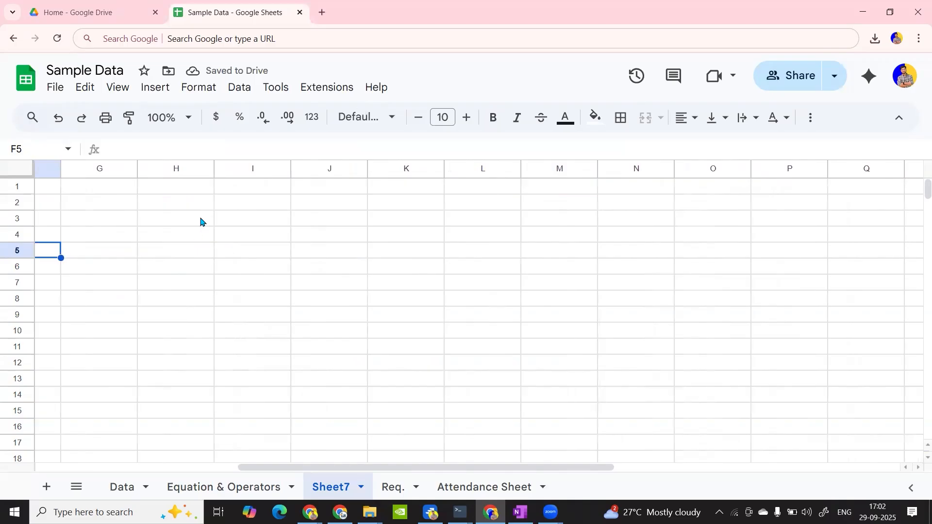
{"action": "left_click", "coordinate": [201, 219]}
{"action": "type", "text": "2"}
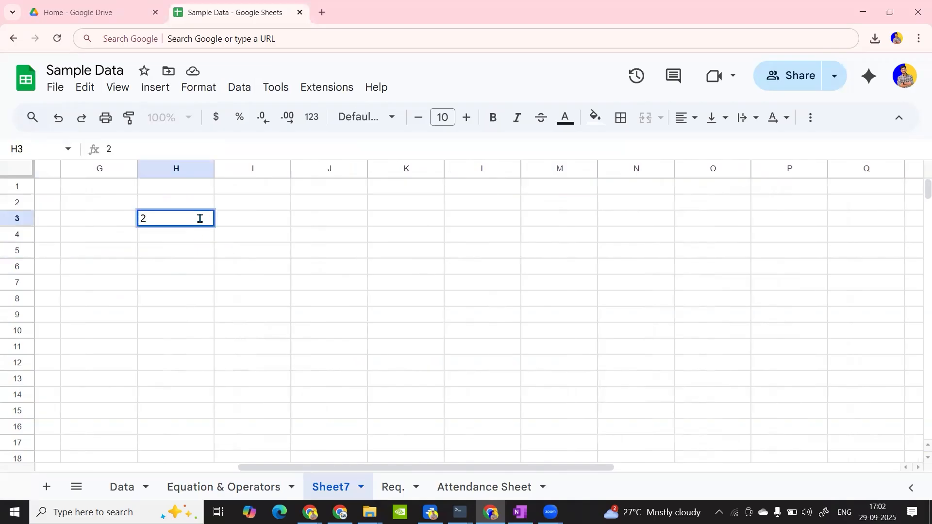
{"action": "type", "text": "0"}
{"action": "key", "text": "Tab"}
{"action": "type", "text": "30"}
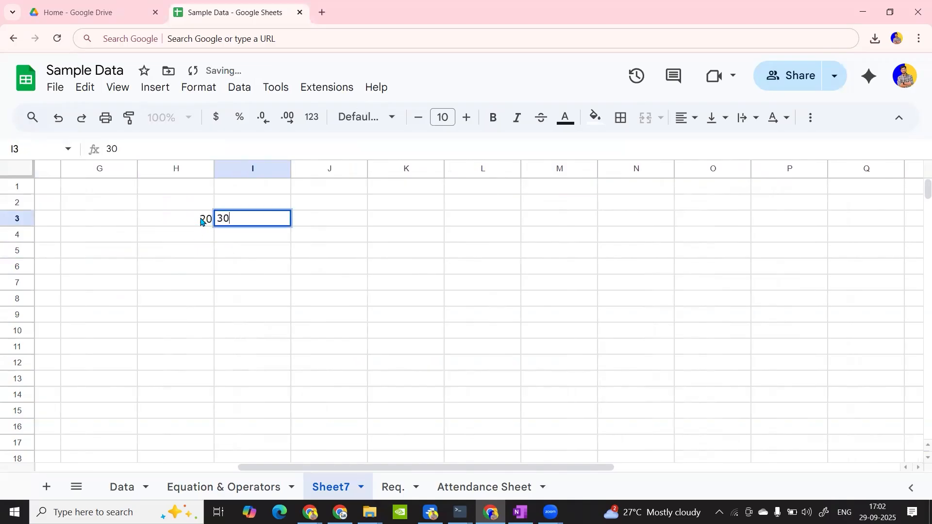
{"action": "key", "text": "Tab"}
{"action": "type", "text": "4"}
{"action": "key", "text": "Tab"}
{"action": "type", "text": "5"}
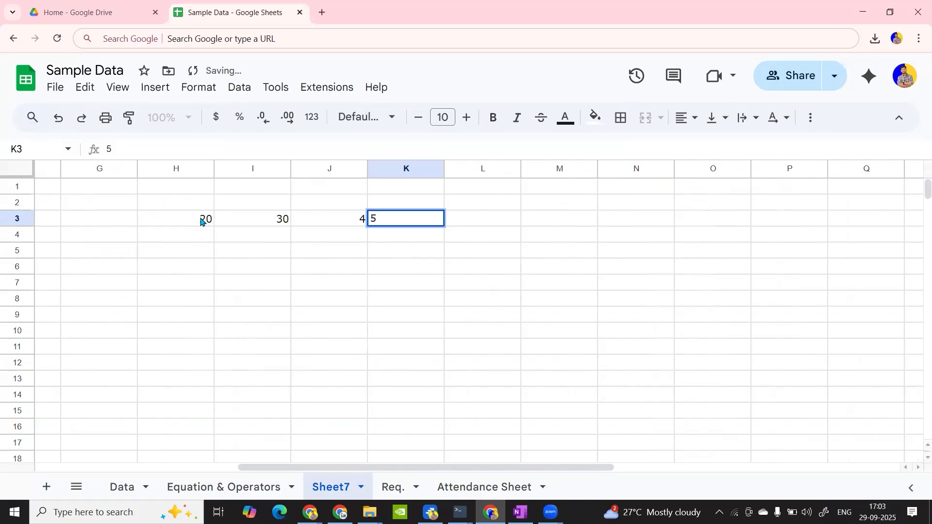
{"action": "key", "text": "Tab"}
Enter the second row of sample values 10, 20, 9 and 2 across H4:K4.
{"action": "left_click", "coordinate": [200, 235]}
{"action": "type", "text": "10"}
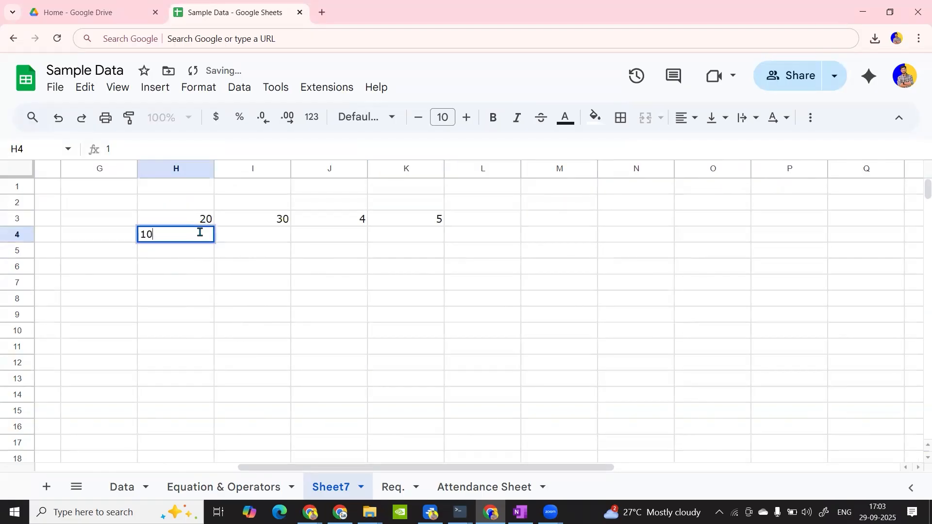
{"action": "key", "text": "Tab"}
{"action": "type", "text": "20"}
{"action": "key", "text": "Tab"}
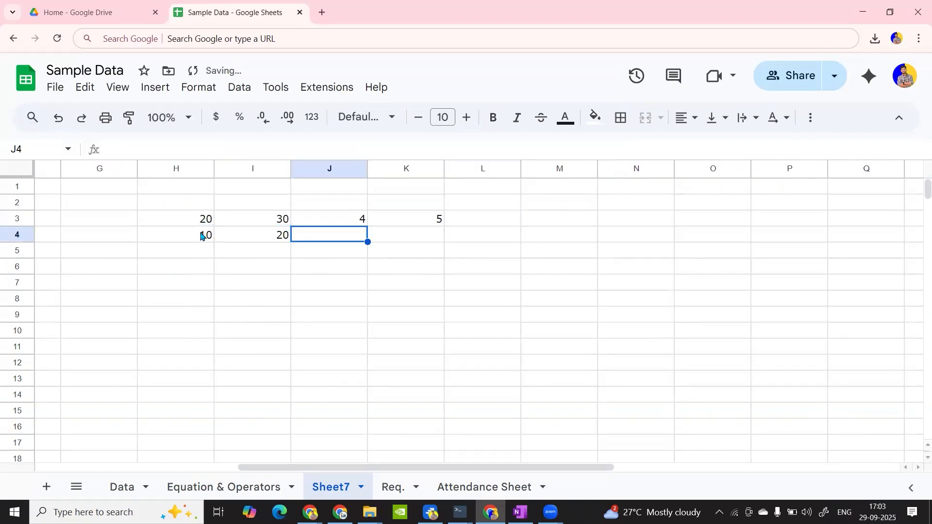
{"action": "type", "text": "9"}
{"action": "key", "text": "Tab"}
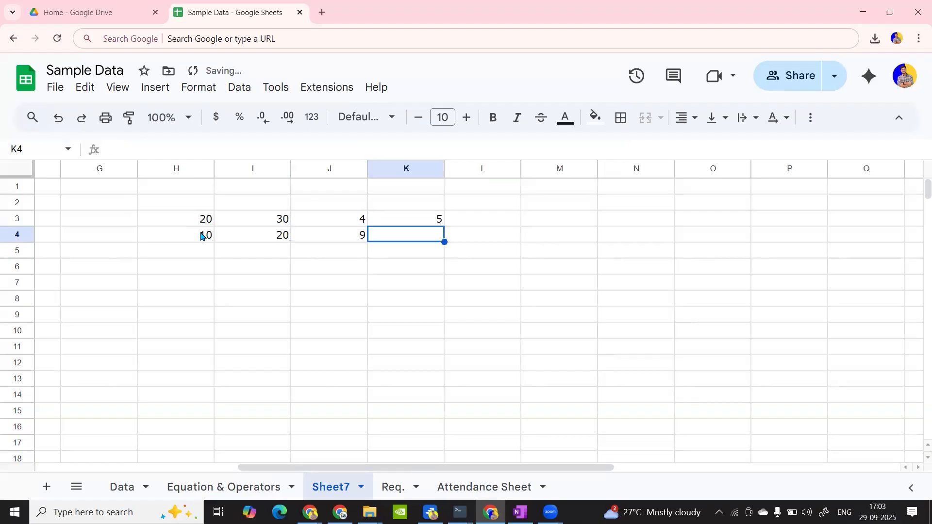
{"action": "type", "text": "2"}
{"action": "key", "text": "Tab"}
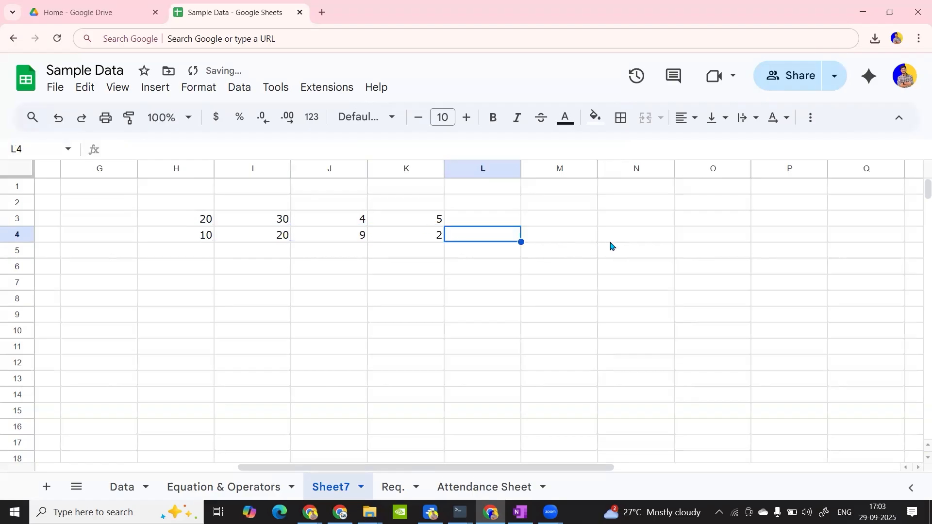
Enter the formula =H3+I3 in M3 and fill it down to M4.
{"action": "left_click", "coordinate": [551, 225]}
{"action": "type", "text": "="}
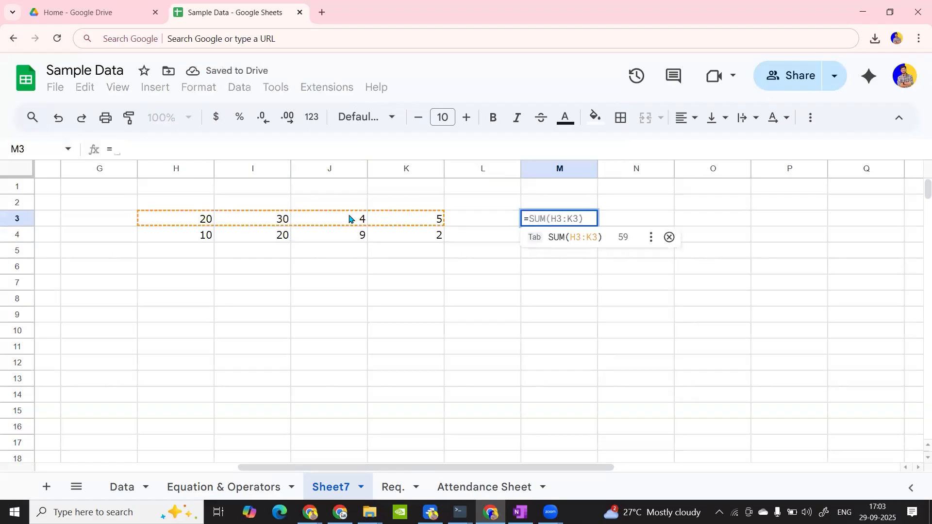
{"action": "left_click", "coordinate": [204, 221]}
{"action": "type", "text": "+"}
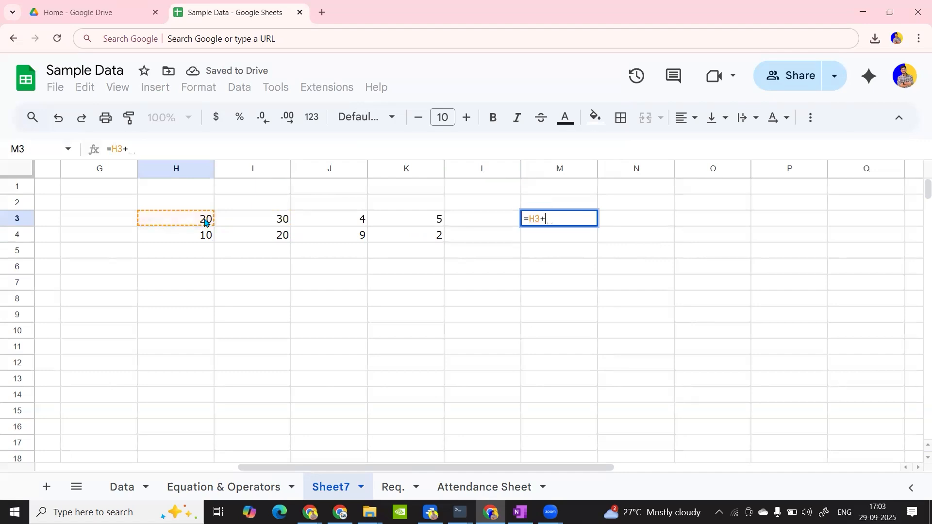
{"action": "left_click", "coordinate": [240, 221]}
{"action": "key", "text": "Return"}
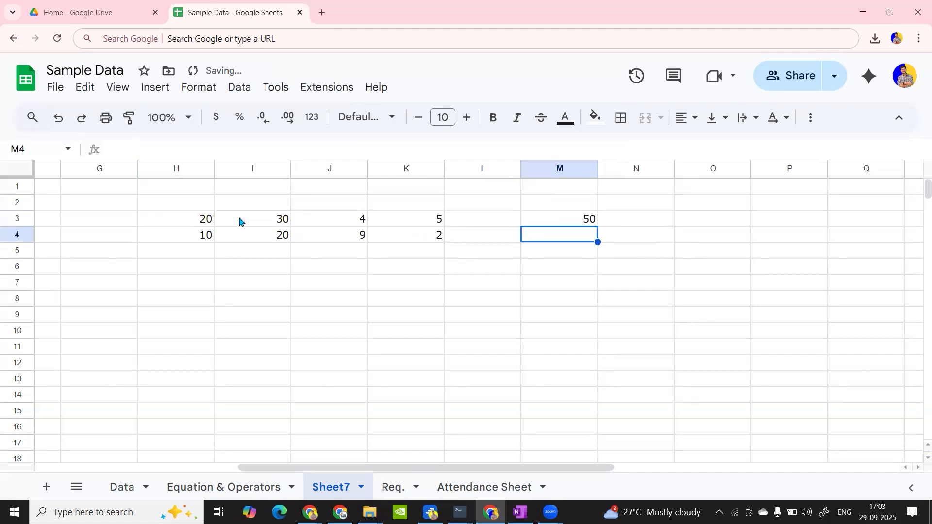
{"action": "left_click", "coordinate": [585, 220]}
{"action": "left_click_drag", "start_coordinate": [597, 224], "coordinate": [600, 238]}
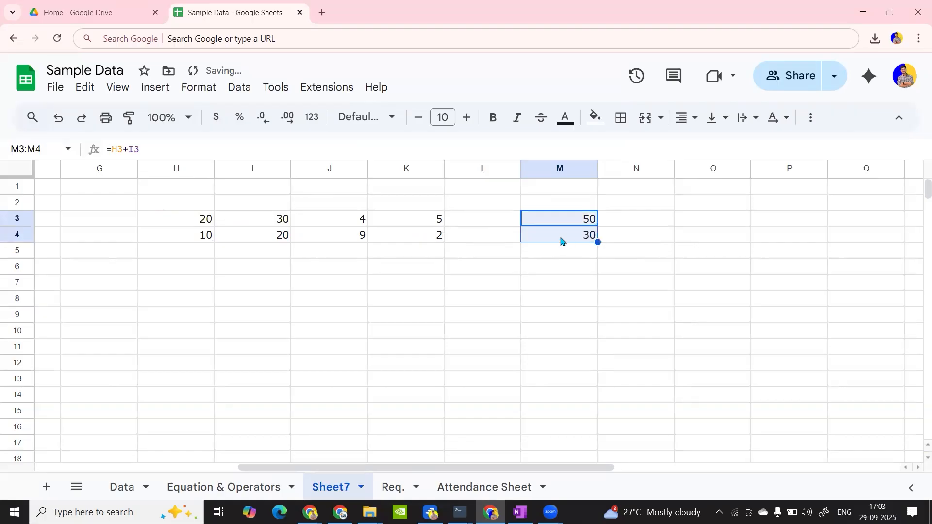
Inspect the cell references used by the formulas in M3 and M4.
{"action": "left_click", "coordinate": [574, 219]}
{"action": "double_click", "coordinate": [573, 220]}
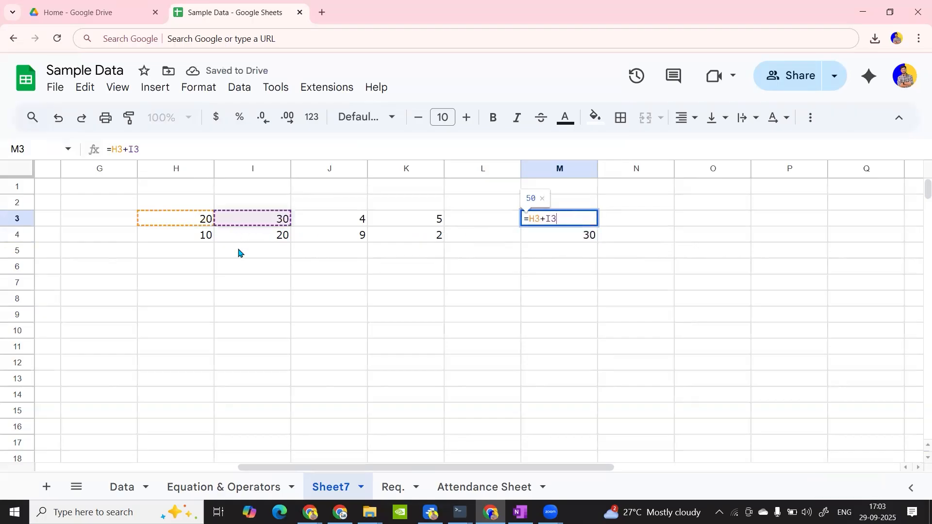
{"action": "key", "text": "Return"}
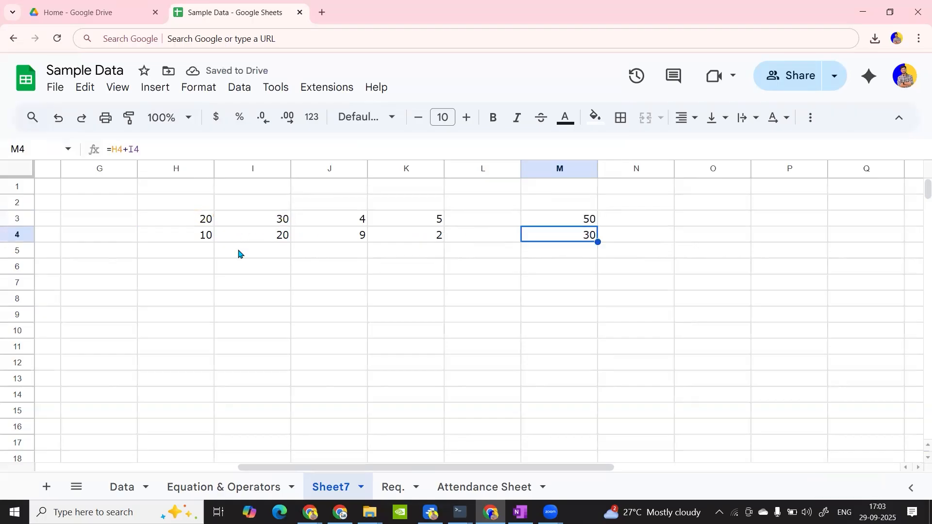
{"action": "double_click", "coordinate": [586, 237]}
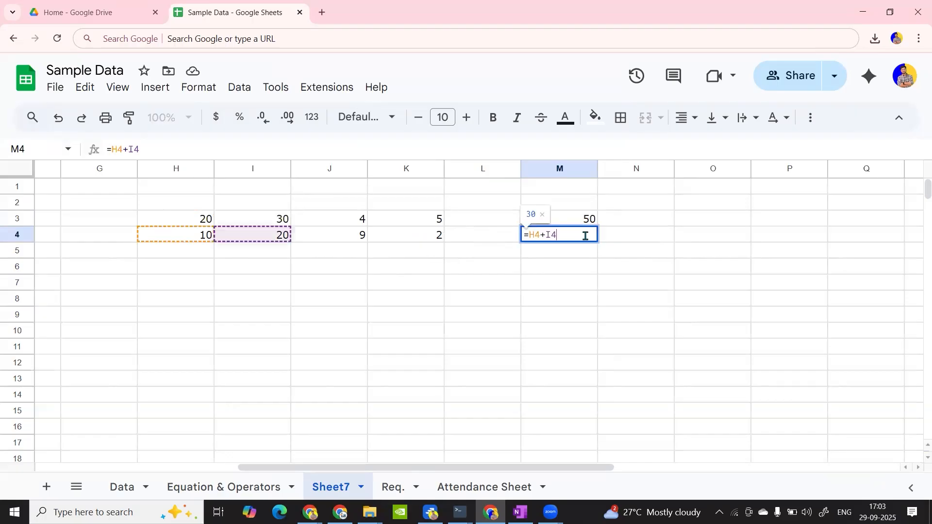
{"action": "key", "text": "Return"}
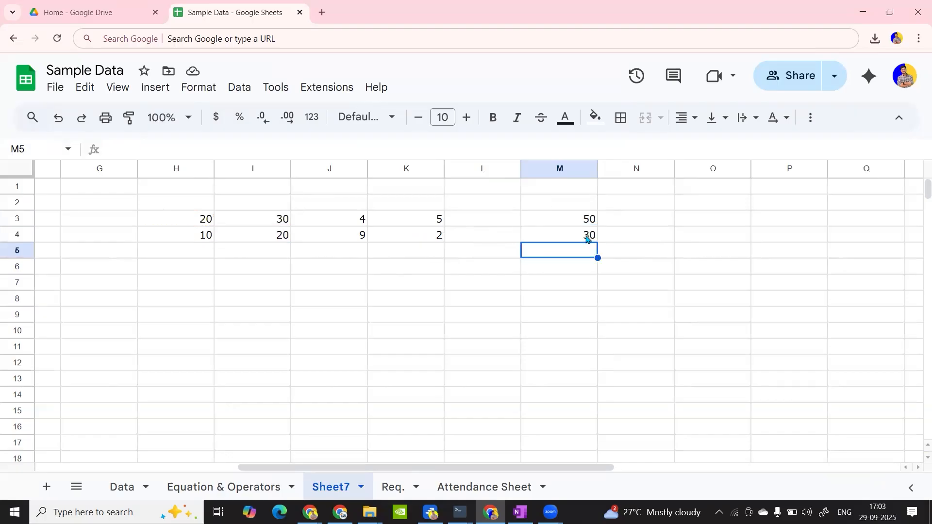
Recheck the references of the M3 formula and copy it to P10.
{"action": "left_click", "coordinate": [576, 224]}
{"action": "key", "text": "ctrl+c"}
{"action": "double_click", "coordinate": [576, 225]}
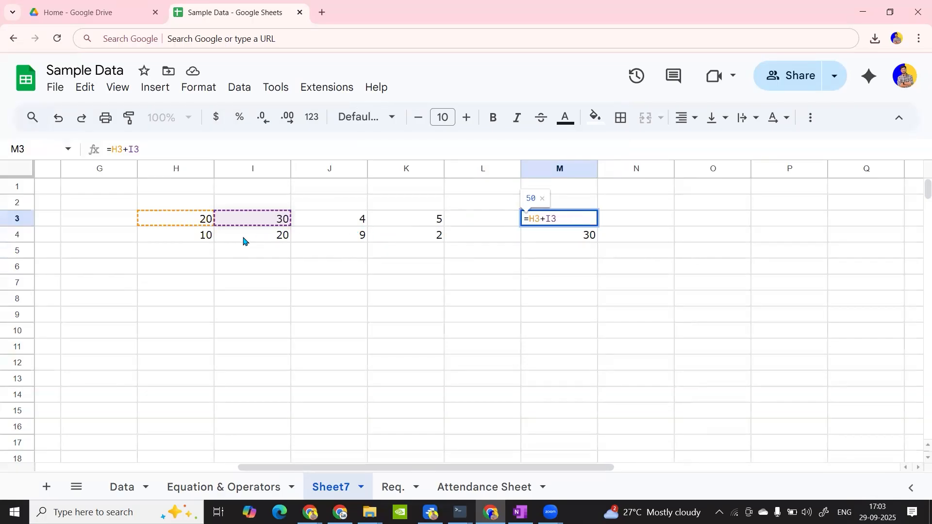
{"action": "key", "text": "Return"}
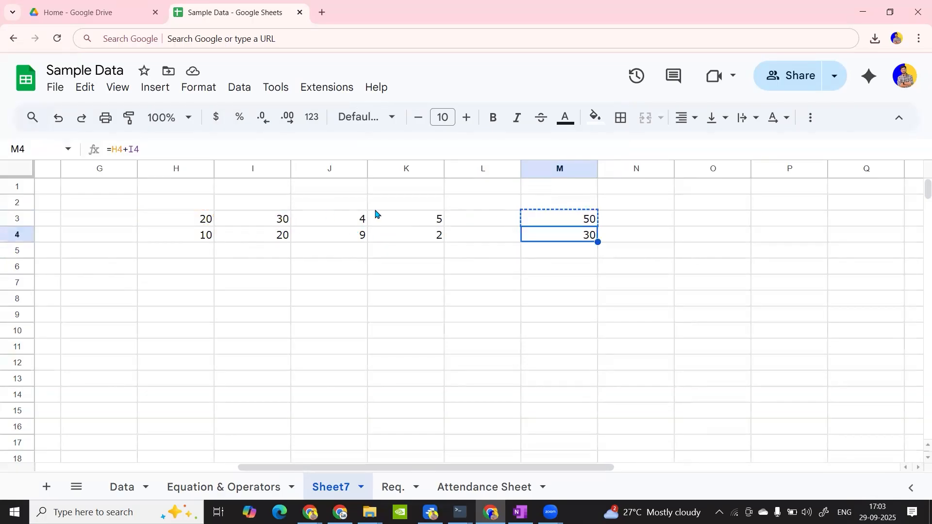
{"action": "left_click", "coordinate": [585, 223]}
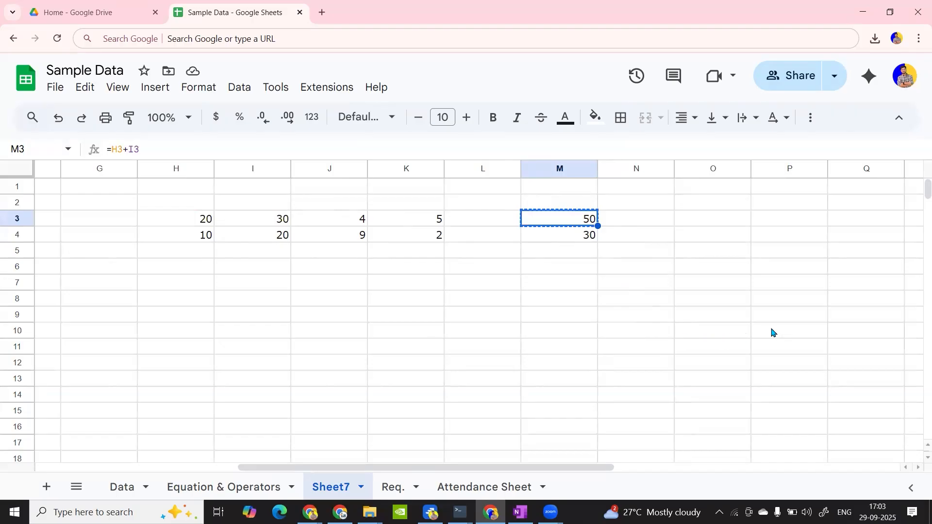
{"action": "left_click", "coordinate": [787, 331]}
{"action": "key", "text": "ctrl+v"}
Trace the cells to the left of P10 and inspect which references the copied formula uses.
{"action": "left_click", "coordinate": [726, 333]}
{"action": "left_click", "coordinate": [647, 333]}
{"action": "left_click", "coordinate": [563, 342]}
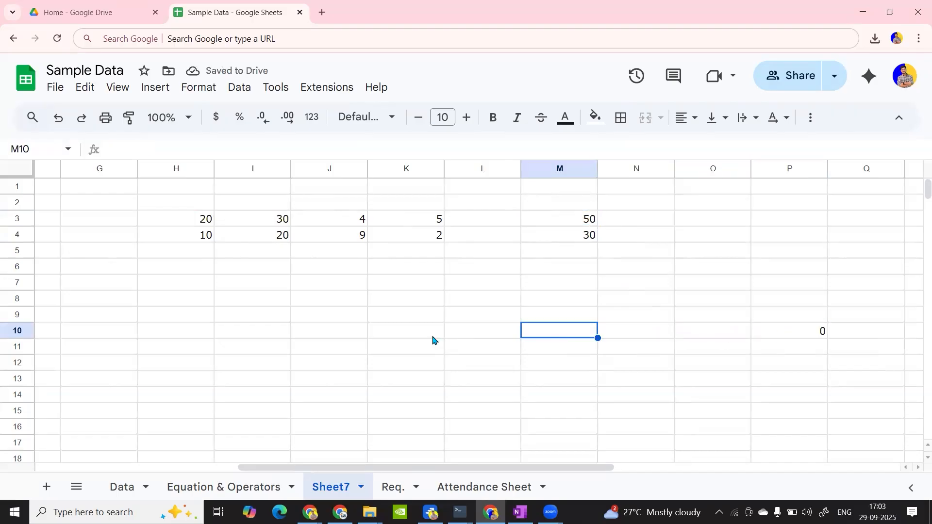
{"action": "left_click_drag", "start_coordinate": [434, 335], "coordinate": [468, 330]}
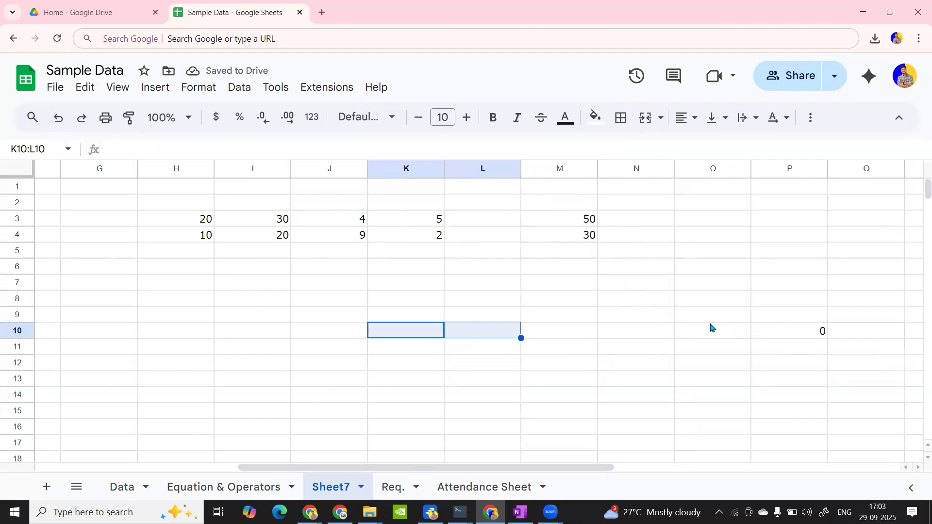
{"action": "double_click", "coordinate": [812, 332]}
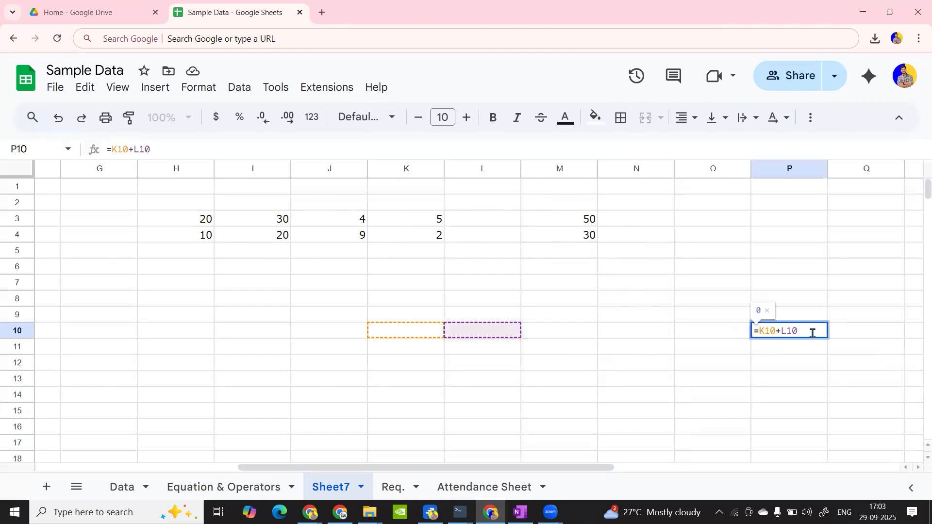
{"action": "key", "text": "Return"}
Clear M3:M4 and enter the formula =H3+J3 in M3.
{"action": "left_click_drag", "start_coordinate": [563, 223], "coordinate": [577, 246]}
{"action": "key", "text": "Delete"}
{"action": "type", "text": "="}
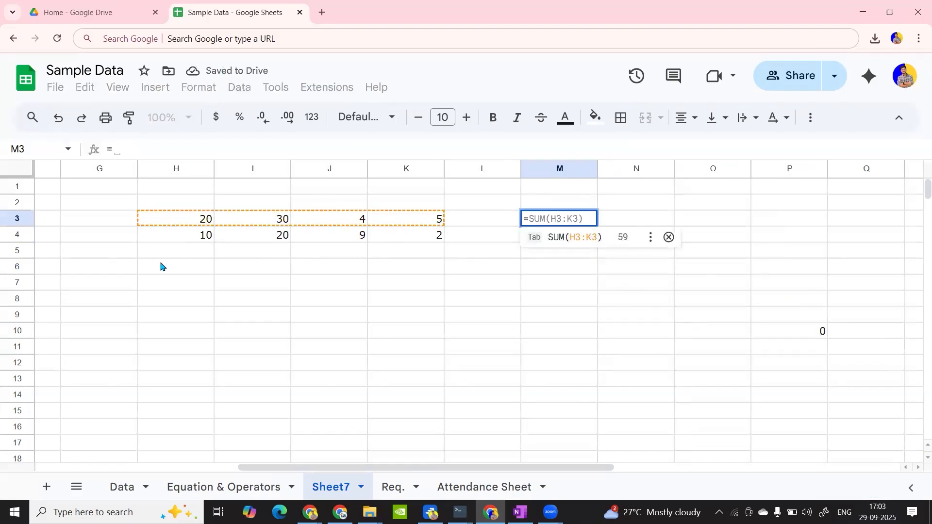
{"action": "left_click", "coordinate": [192, 215]}
{"action": "type", "text": "+"}
{"action": "left_click", "coordinate": [280, 218]}
{"action": "left_click", "coordinate": [356, 224]}
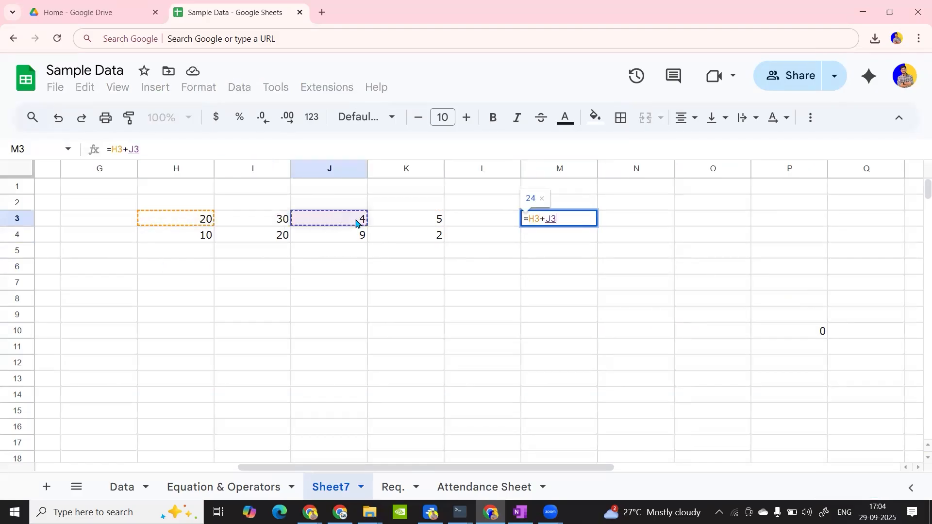
{"action": "key", "text": "Return"}
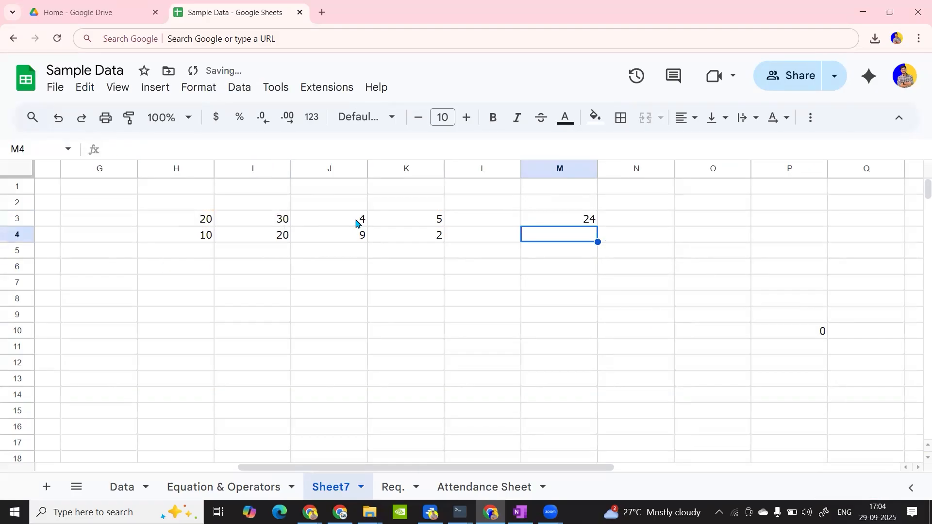
Fill the M3 formula down to M4 and inspect the references in both cells.
{"action": "left_click", "coordinate": [592, 219]}
{"action": "double_click", "coordinate": [592, 223]}
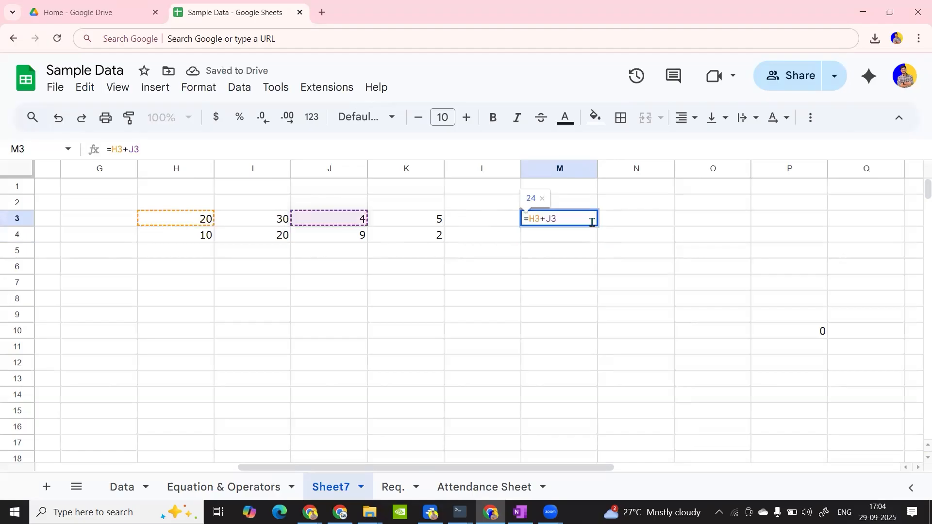
{"action": "key", "text": "Return"}
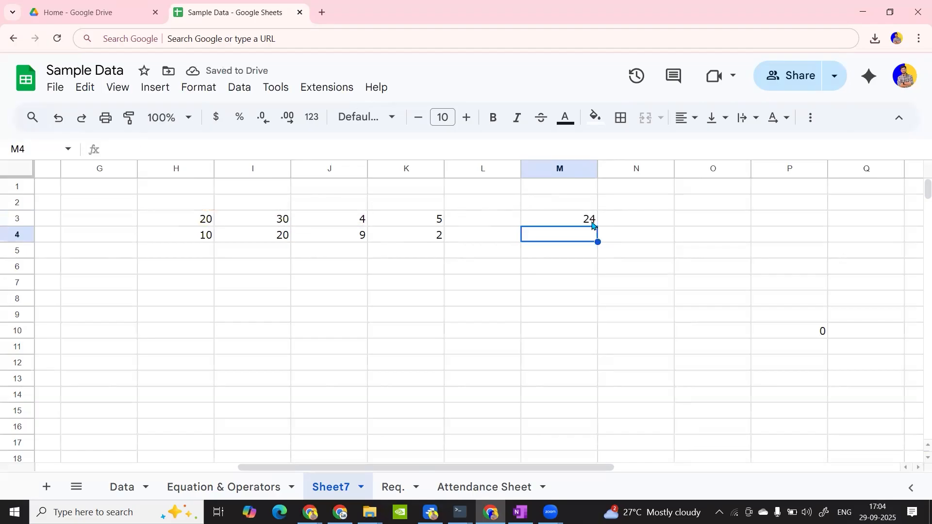
{"action": "left_click", "coordinate": [592, 221]}
{"action": "left_click_drag", "start_coordinate": [596, 239], "coordinate": [595, 241]}
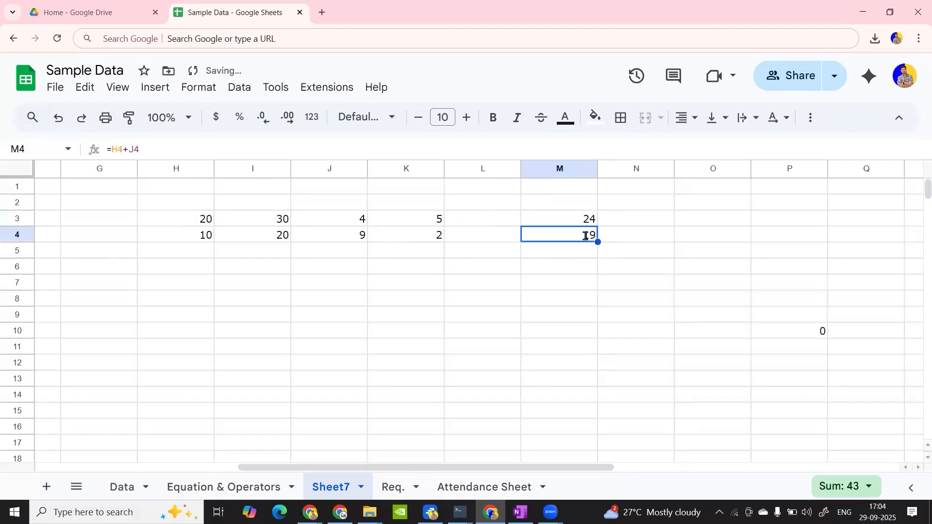
{"action": "double_click", "coordinate": [585, 236]}
{"action": "type", "text": "'"}
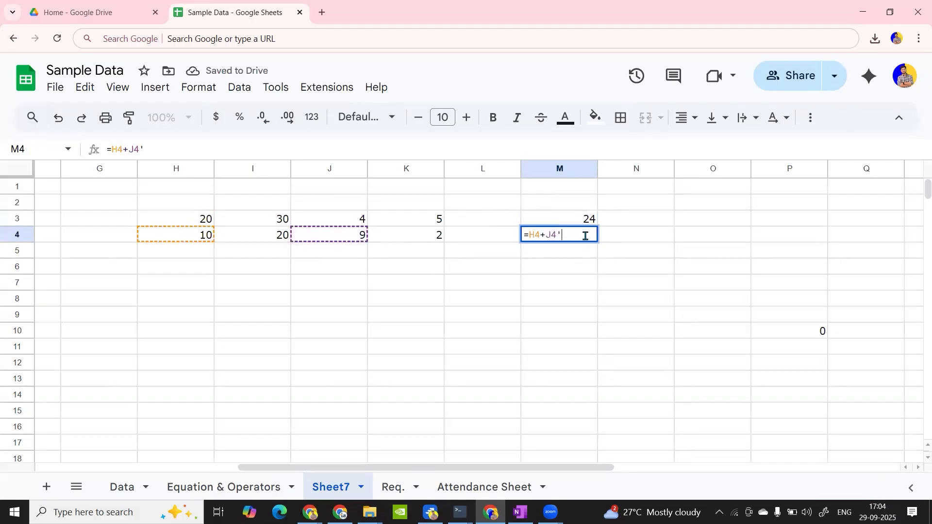
{"action": "key", "text": "BackSpace"}
{"action": "key", "text": "Return"}
Copy the M3 formula to O11.
{"action": "left_click", "coordinate": [587, 220]}
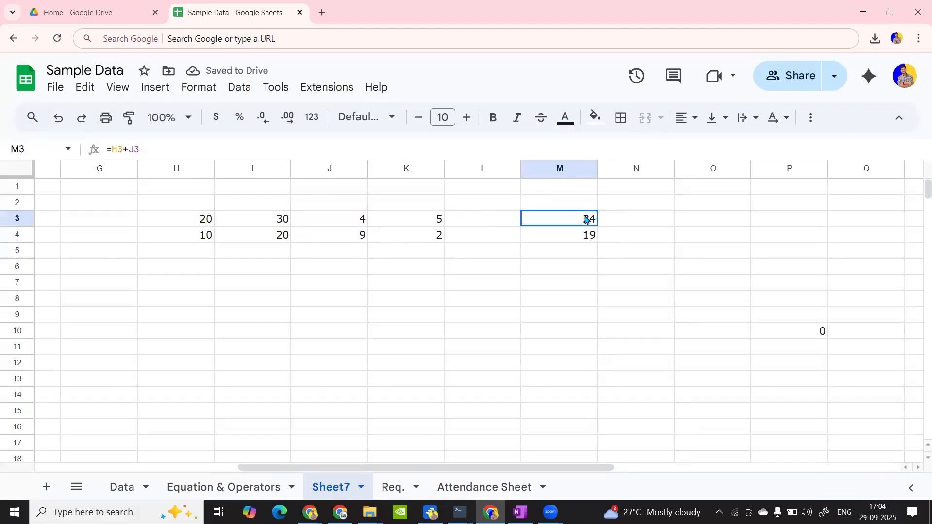
{"action": "key", "text": "ctrl+c"}
{"action": "left_click", "coordinate": [707, 355]}
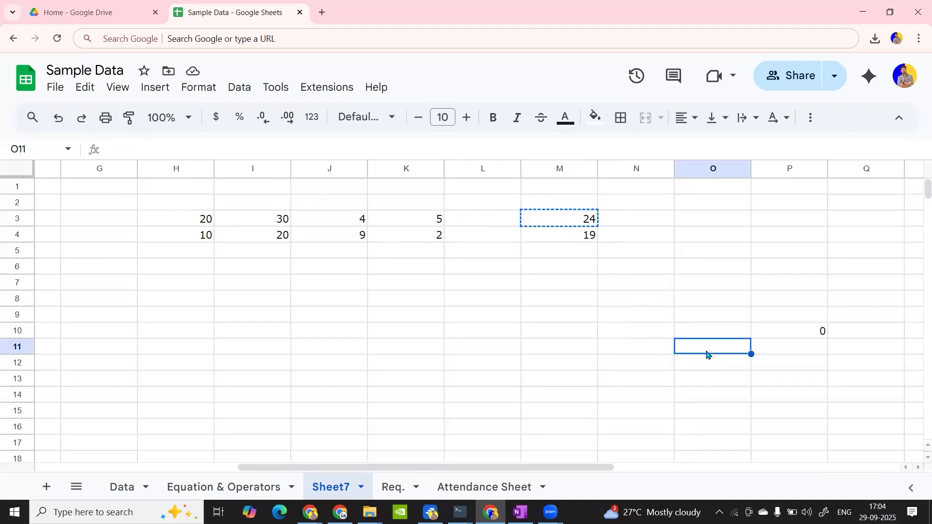
{"action": "key", "text": "ctrl+v"}
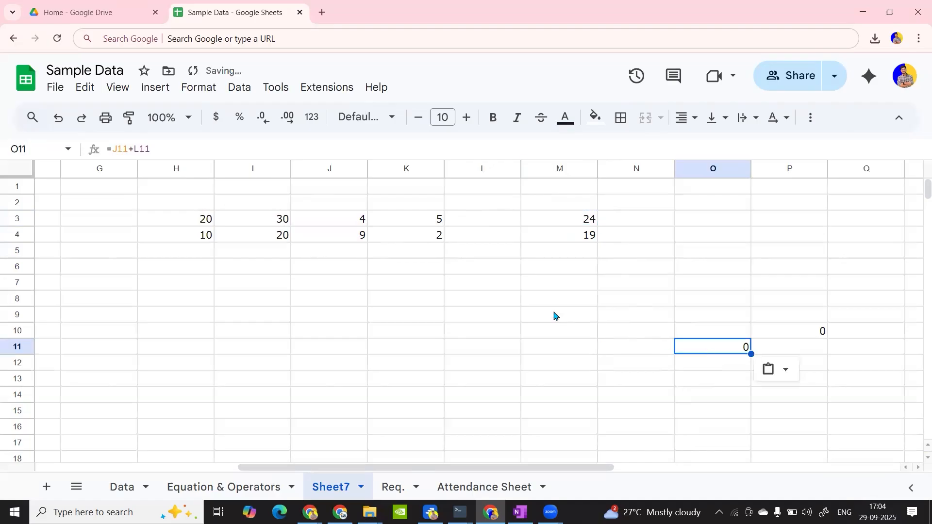
Inspect the formula references in M3 and compare them with those in the copied formula in O11.
{"action": "left_click", "coordinate": [571, 220]}
{"action": "double_click", "coordinate": [571, 219]}
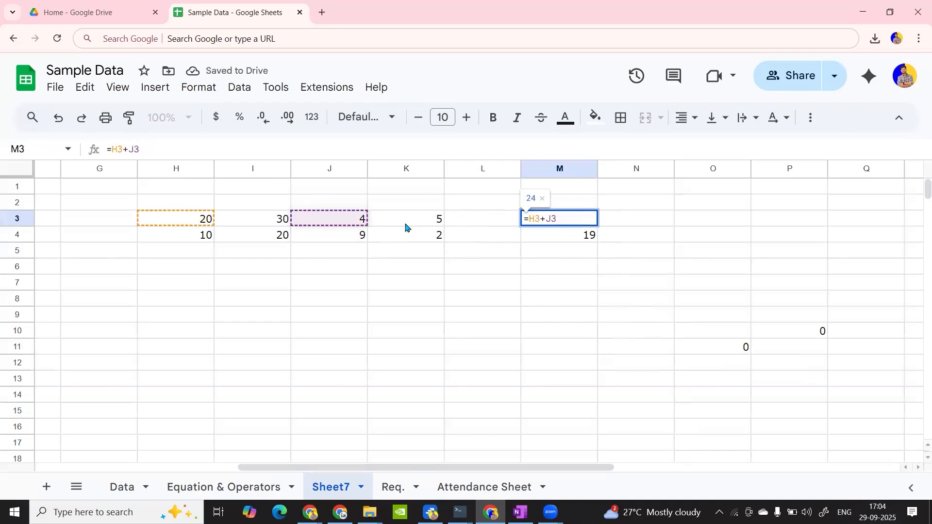
{"action": "key", "text": "Return"}
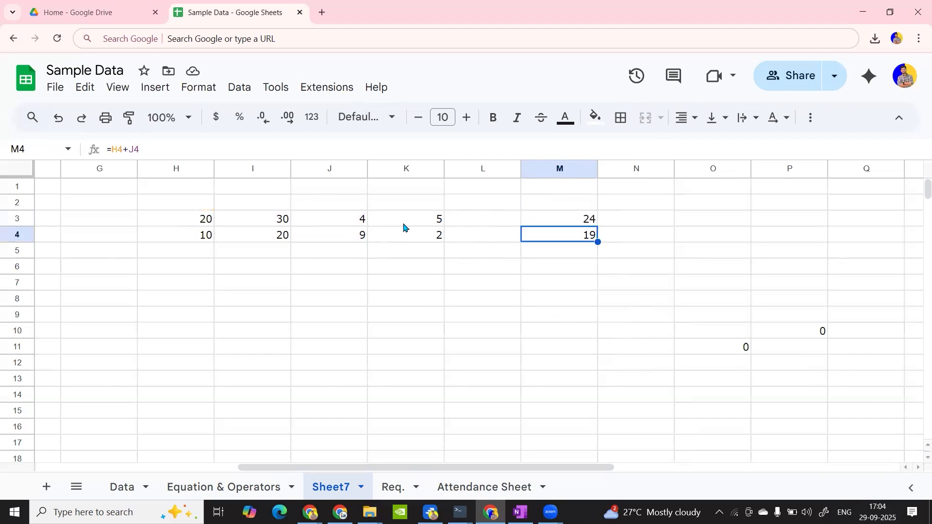
{"action": "double_click", "coordinate": [731, 347]}
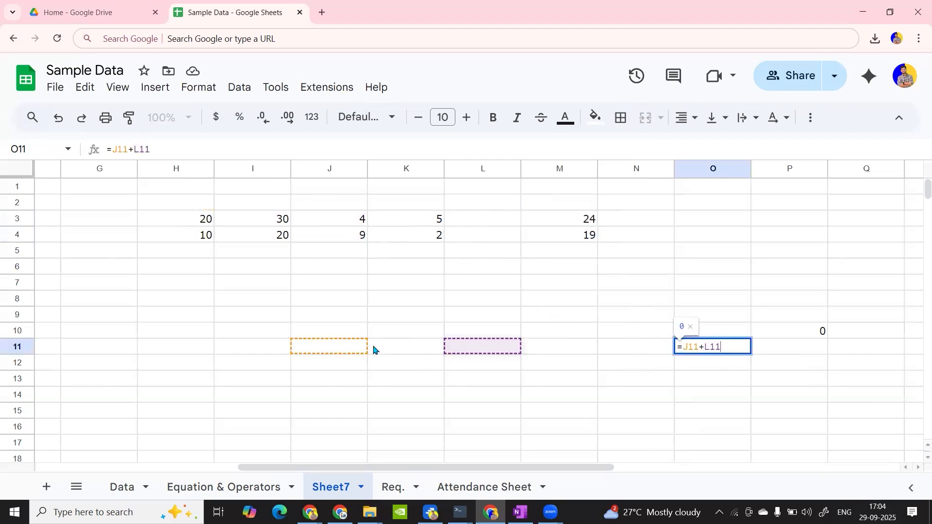
{"action": "key", "text": "Return"}
Clear the contents of the range M1:Q15.
{"action": "left_click_drag", "start_coordinate": [558, 186], "coordinate": [712, 363]}
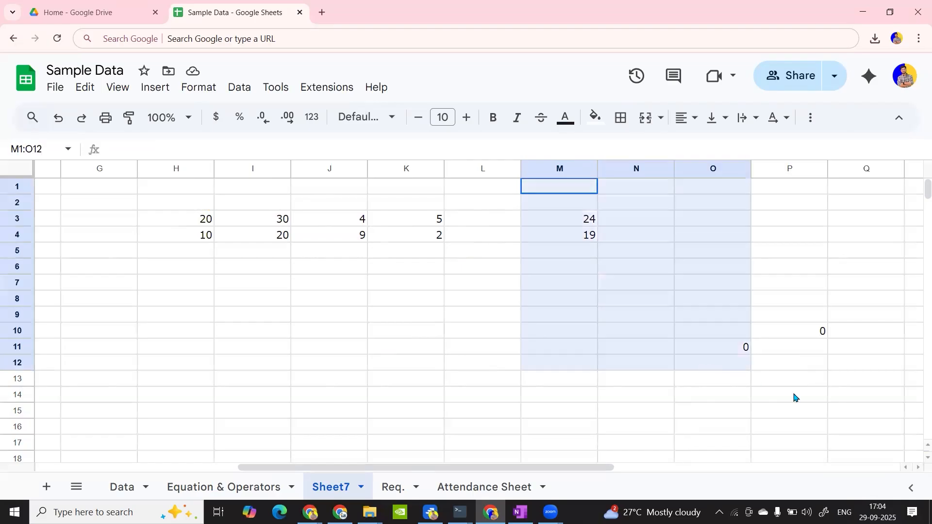
{"action": "left_click_drag", "start_coordinate": [795, 397], "coordinate": [832, 414]}
{"action": "key", "text": "Delete"}
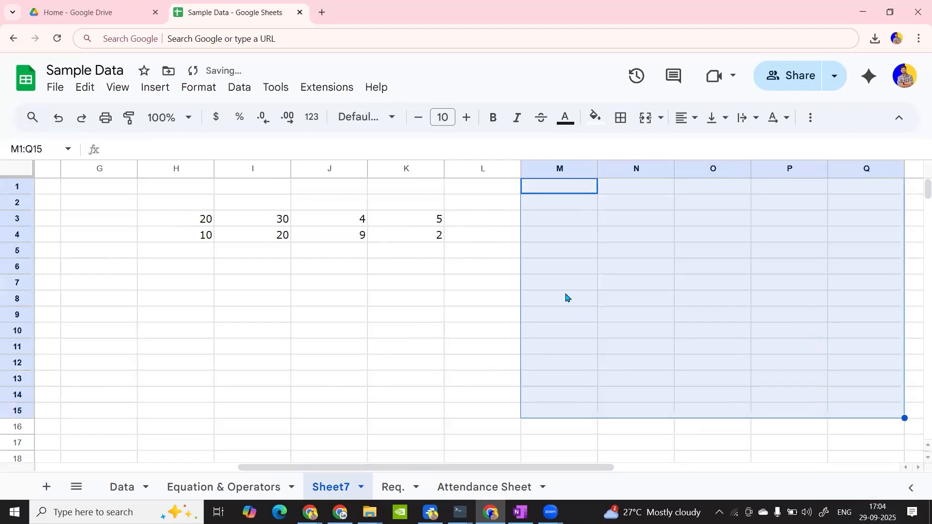
Enter the formula =H3+I3 in M8.
{"action": "left_click", "coordinate": [566, 298]}
{"action": "type", "text": "="}
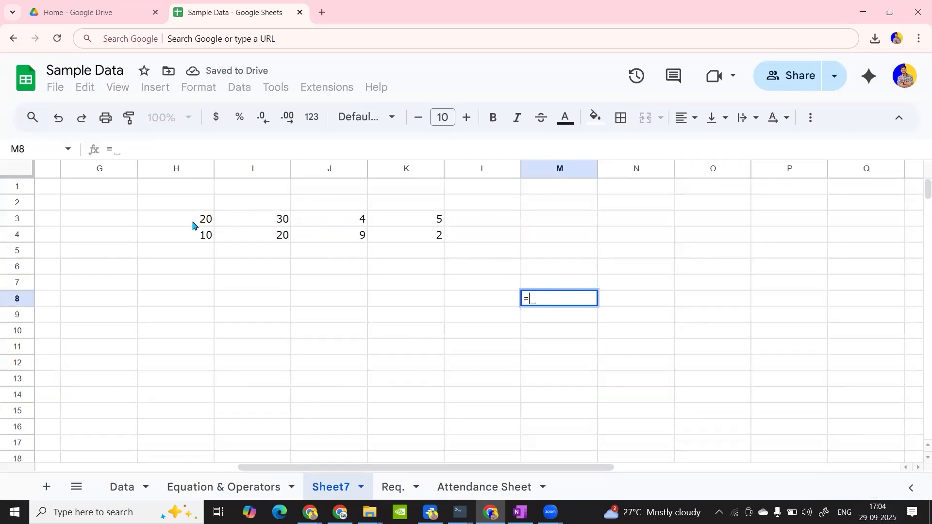
{"action": "left_click", "coordinate": [192, 223]}
{"action": "type", "text": "+"}
{"action": "left_click", "coordinate": [286, 226]}
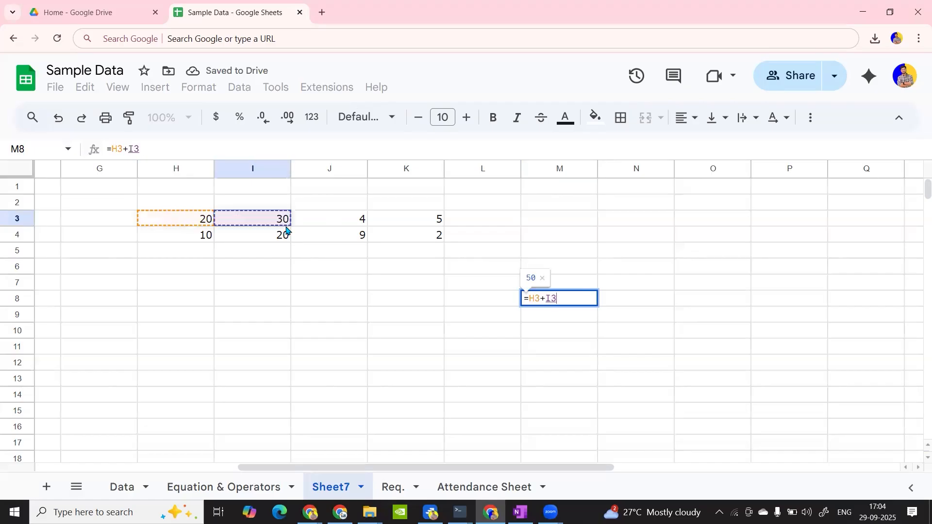
{"action": "key", "text": "Return"}
Fill the M8 formula down to M9 and inspect the references in both cells.
{"action": "left_click", "coordinate": [589, 304]}
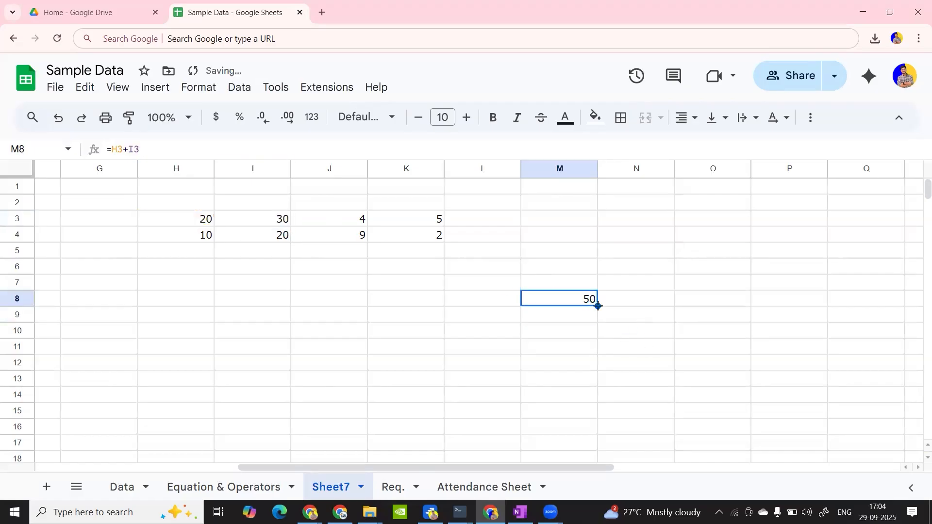
{"action": "left_click_drag", "start_coordinate": [597, 306], "coordinate": [600, 322]}
{"action": "left_click", "coordinate": [582, 305]}
{"action": "double_click", "coordinate": [579, 301]}
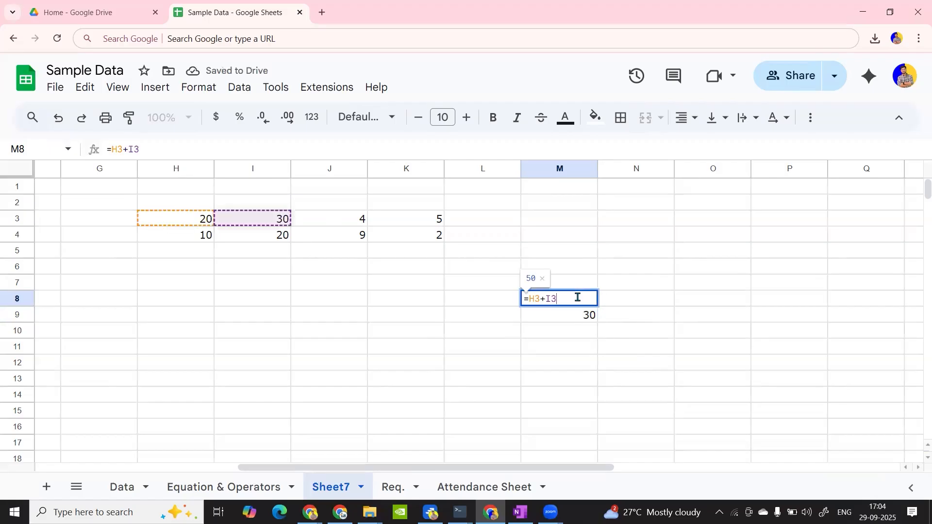
{"action": "key", "text": "Return"}
{"action": "double_click", "coordinate": [581, 315]}
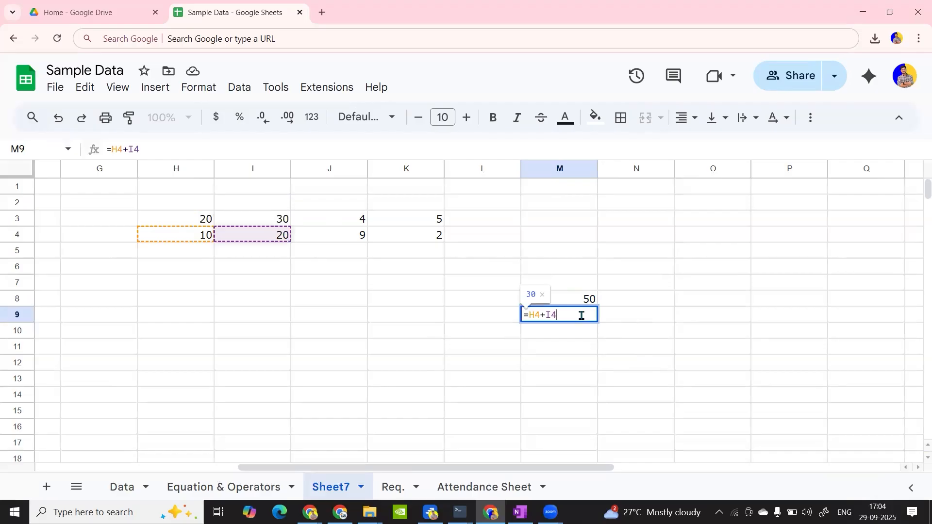
Label the formula results with the heading "Relative reference" in M7.
{"action": "left_click", "coordinate": [570, 286]}
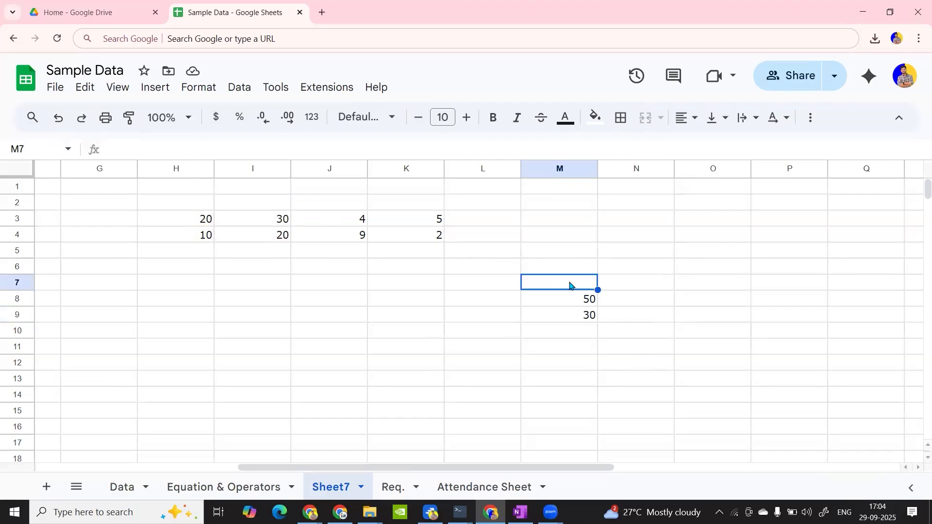
{"action": "type", "text": "Relative reference"}
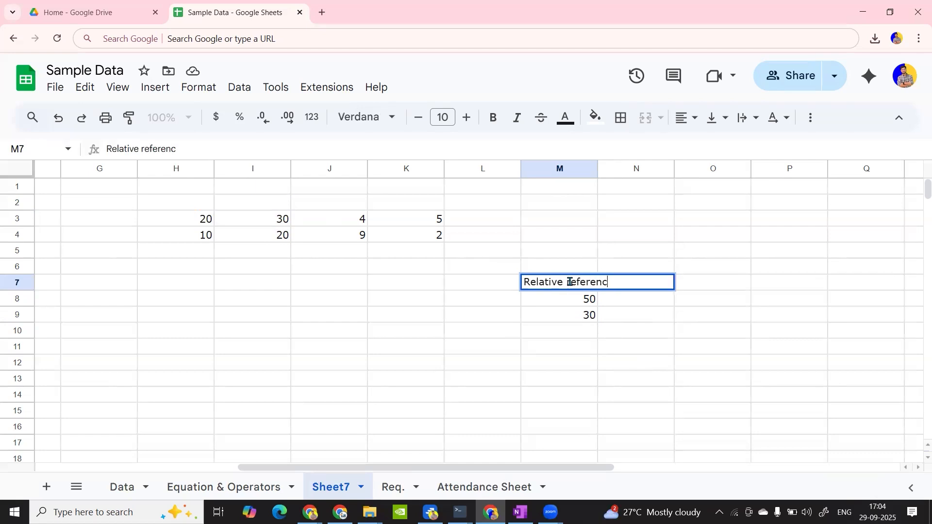
{"action": "key", "text": "Return"}
{"action": "left_click", "coordinate": [585, 287]}
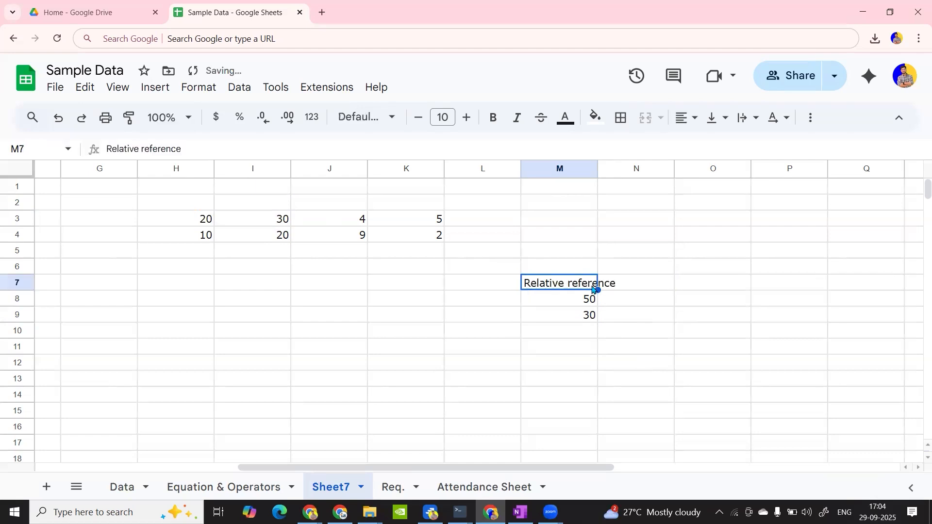
Clear M7:M9 and widen column M slightly.
{"action": "left_click_drag", "start_coordinate": [571, 282], "coordinate": [574, 324]}
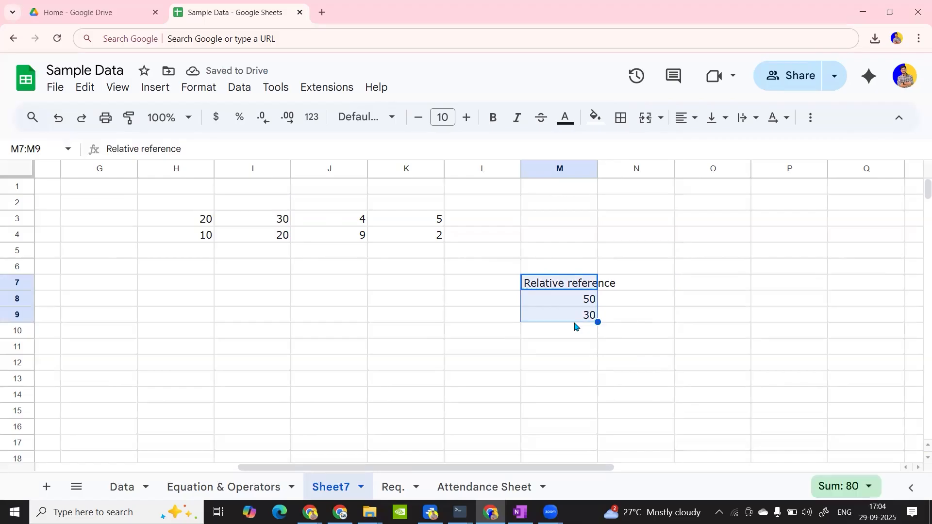
{"action": "key", "text": "Delete"}
{"action": "left_click_drag", "start_coordinate": [597, 169], "coordinate": [615, 168]}
Enter the formula =H3+I3 in M3.
{"action": "left_click", "coordinate": [600, 219]}
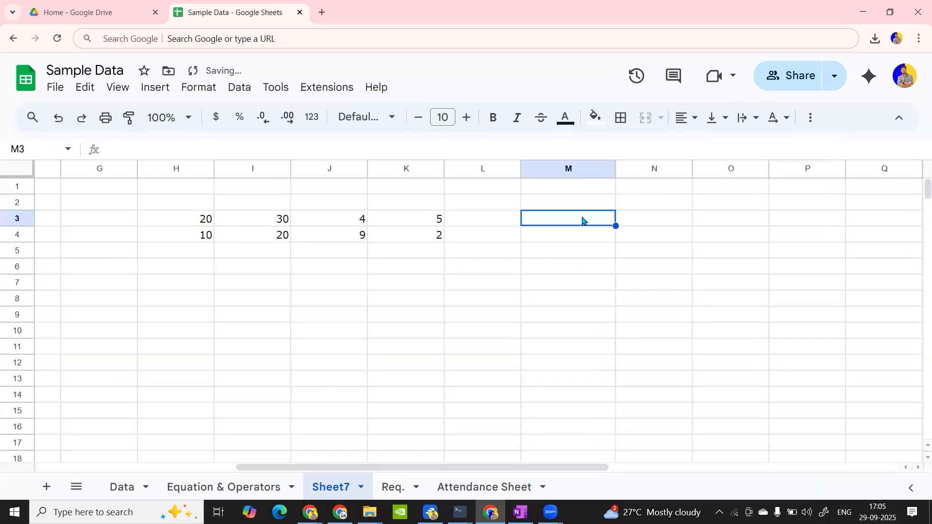
{"action": "left_click_drag", "start_coordinate": [578, 219], "coordinate": [574, 329]}
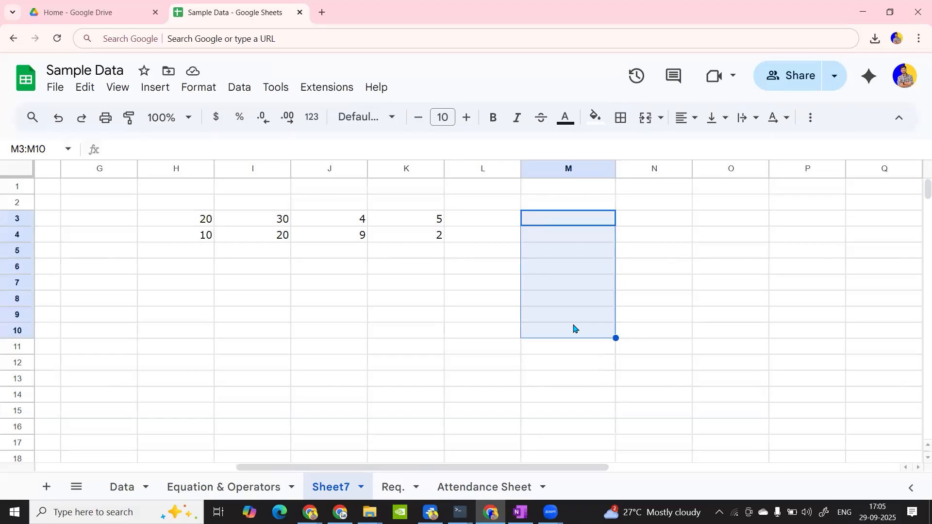
{"action": "left_click", "coordinate": [574, 223]}
{"action": "type", "text": "="}
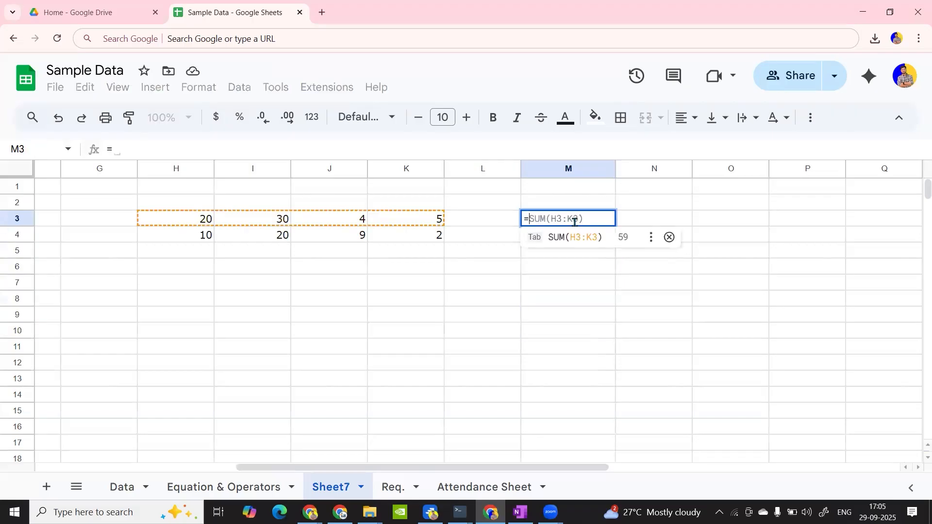
{"action": "left_click", "coordinate": [192, 223]}
{"action": "type", "text": "+"}
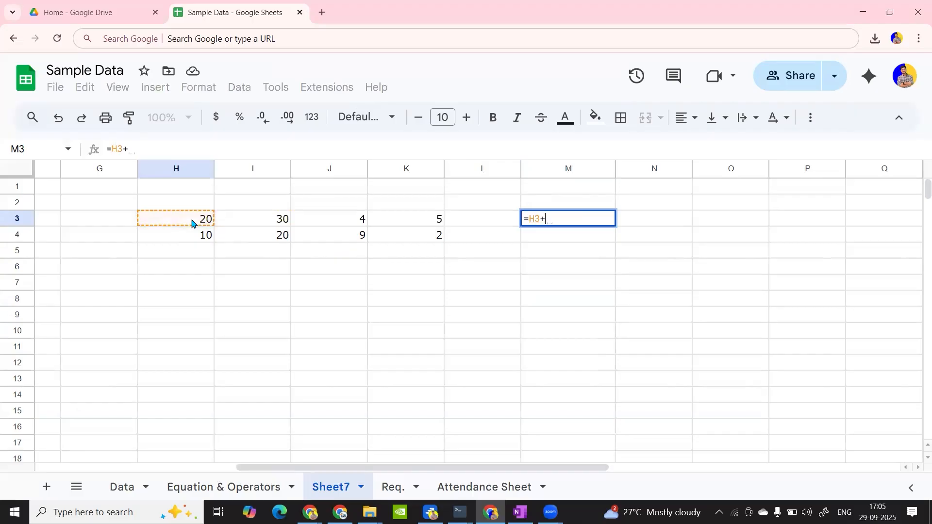
{"action": "left_click", "coordinate": [245, 221]}
{"action": "key", "text": "Return"}
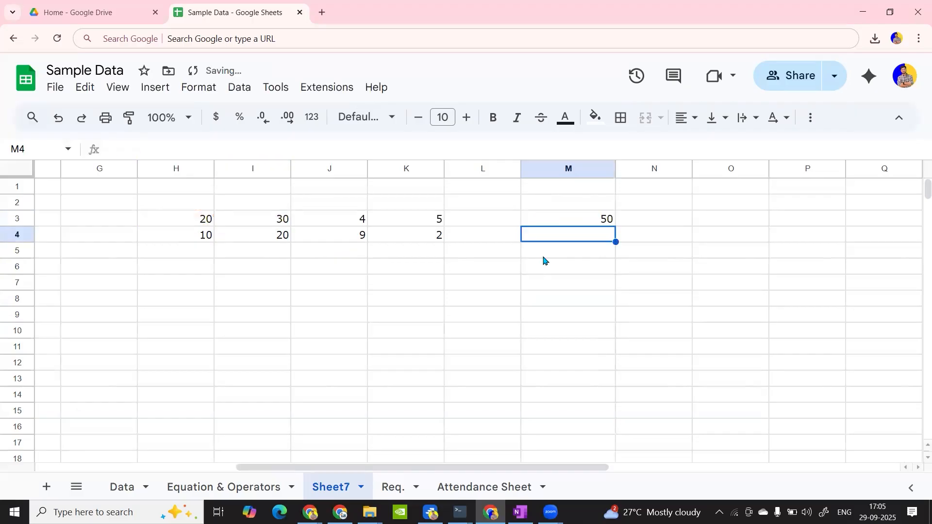
Fill the M3 formula down to M4 and check the references in both cells.
{"action": "left_click", "coordinate": [611, 221]}
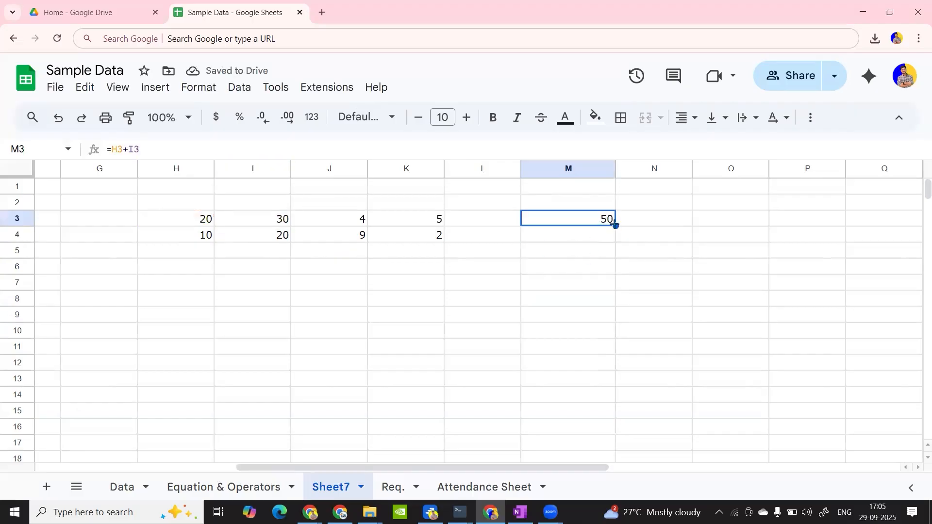
{"action": "left_click_drag", "start_coordinate": [616, 226], "coordinate": [615, 239]}
{"action": "left_click", "coordinate": [605, 236]}
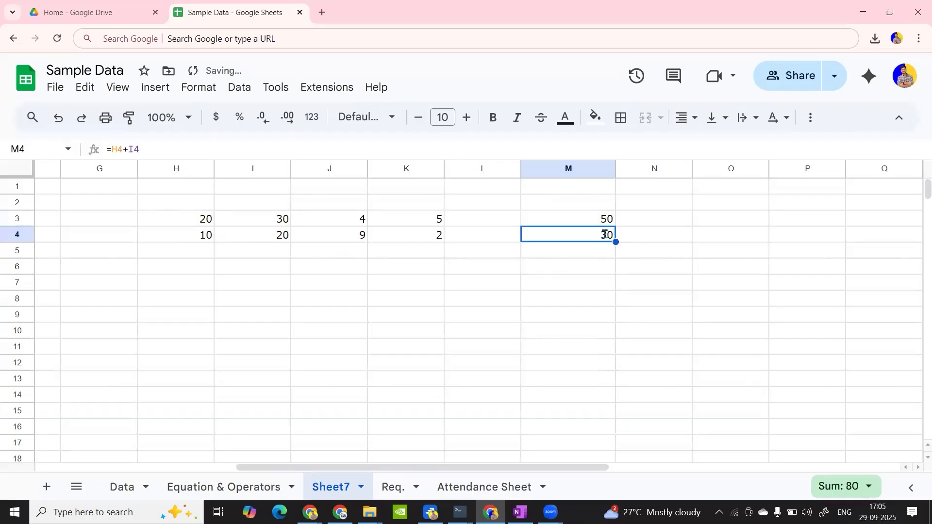
{"action": "key", "text": "Down"}
{"action": "left_click_drag", "start_coordinate": [594, 214], "coordinate": [610, 226]}
{"action": "double_click", "coordinate": [600, 219]}
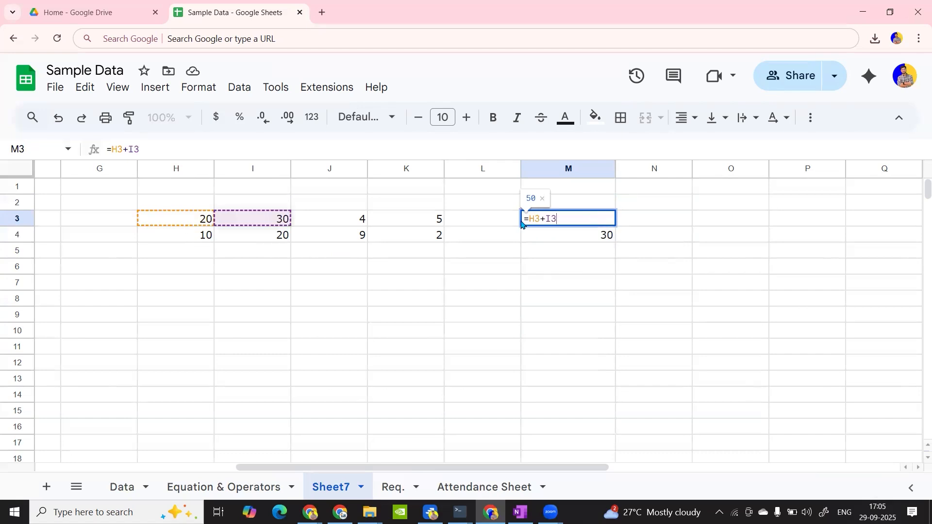
{"action": "key", "text": "Return"}
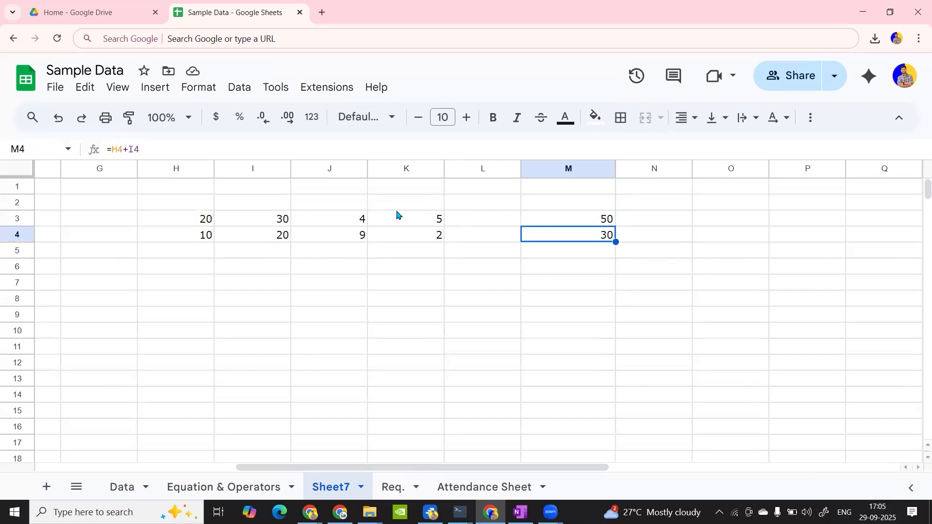
Reopen the M3 formula and review which cells in row 3 it references.
{"action": "left_click", "coordinate": [648, 221]}
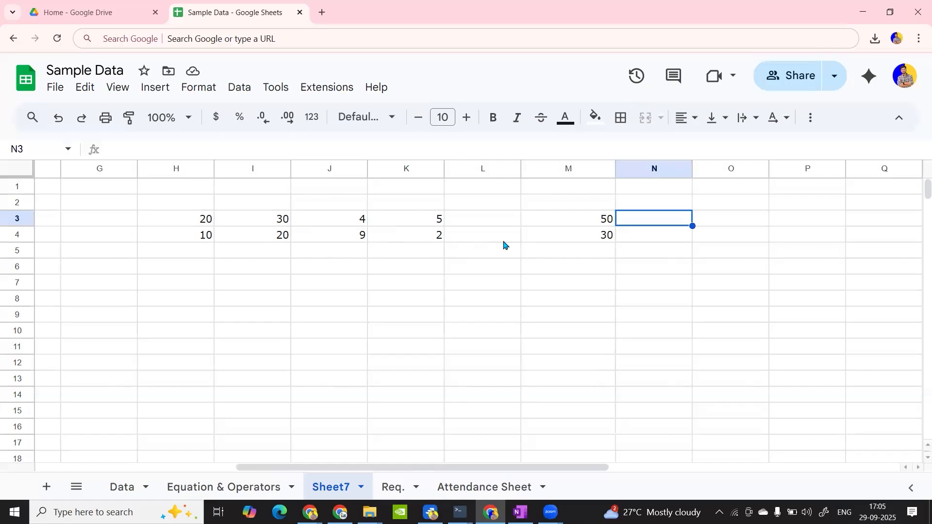
{"action": "double_click", "coordinate": [594, 221]}
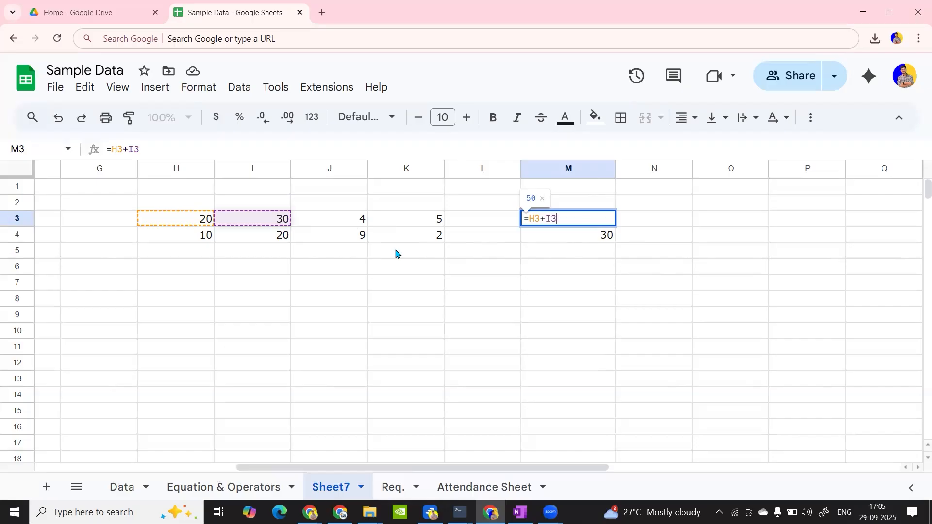
{"action": "key", "text": "alt+slash"}
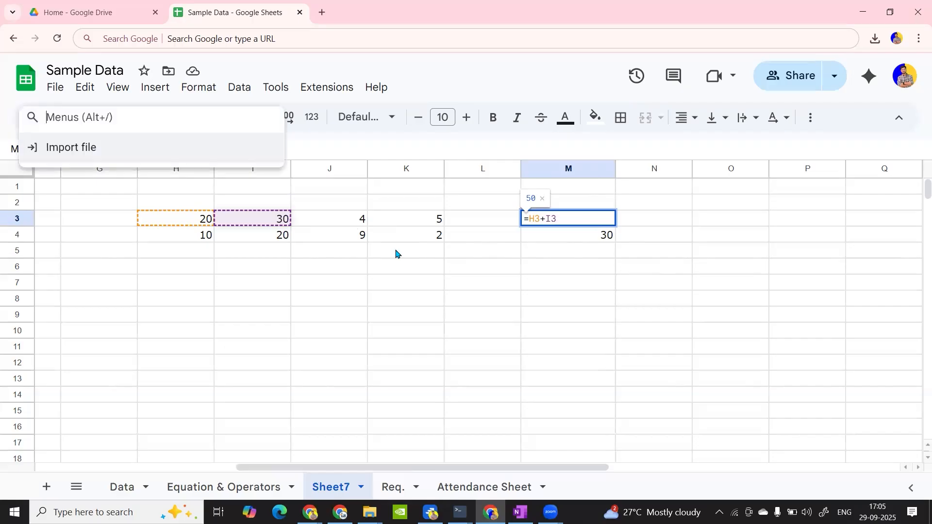
{"action": "left_click", "coordinate": [354, 232]}
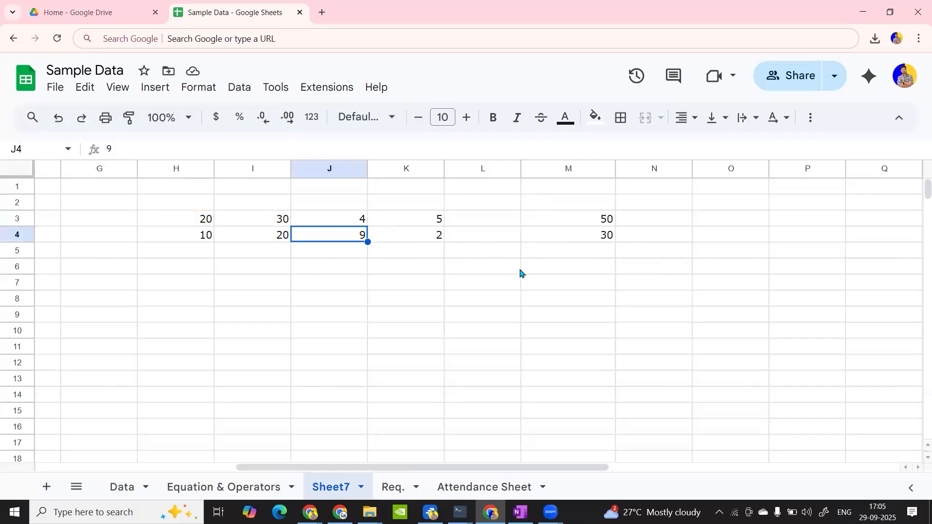
{"action": "left_click", "coordinate": [582, 218]}
{"action": "double_click", "coordinate": [582, 218]}
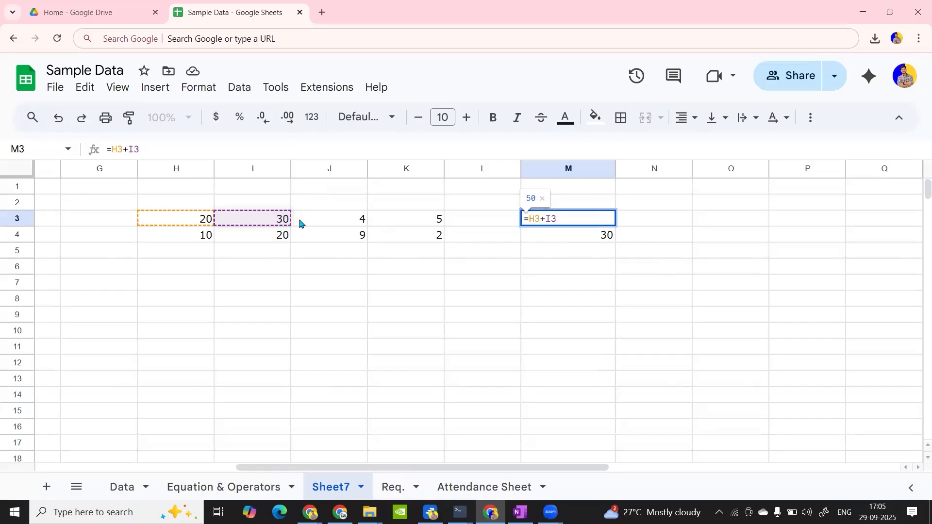
{"action": "key", "text": "Return"}
Fill the M3 formula across to N3 and inspect the references used there.
{"action": "left_click", "coordinate": [605, 218]}
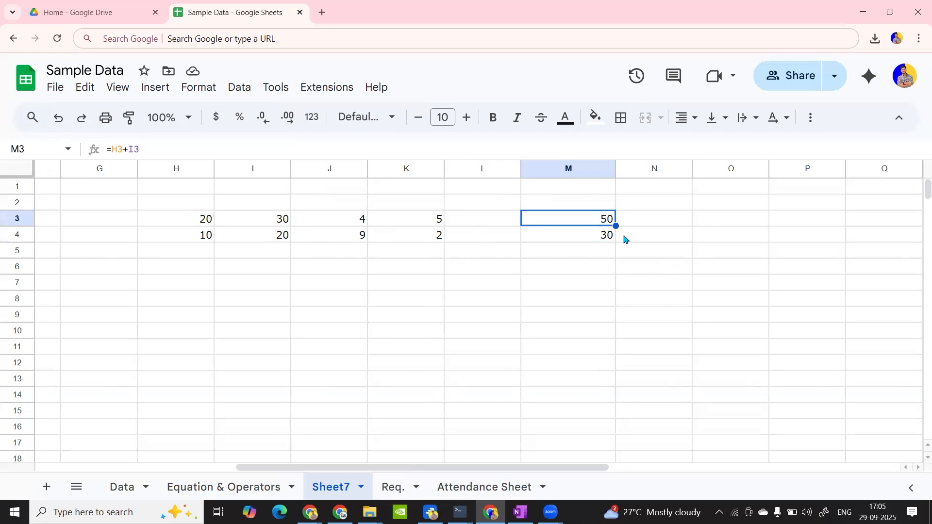
{"action": "key", "text": "shift+Down"}
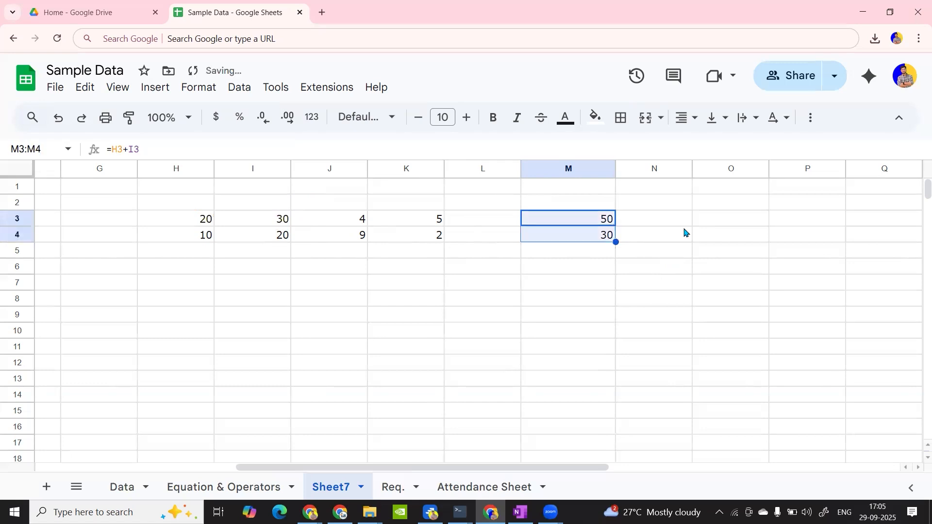
{"action": "left_click", "coordinate": [612, 222]}
{"action": "left_click_drag", "start_coordinate": [615, 222], "coordinate": [688, 223]}
{"action": "left_click", "coordinate": [666, 221]}
{"action": "double_click", "coordinate": [666, 219]}
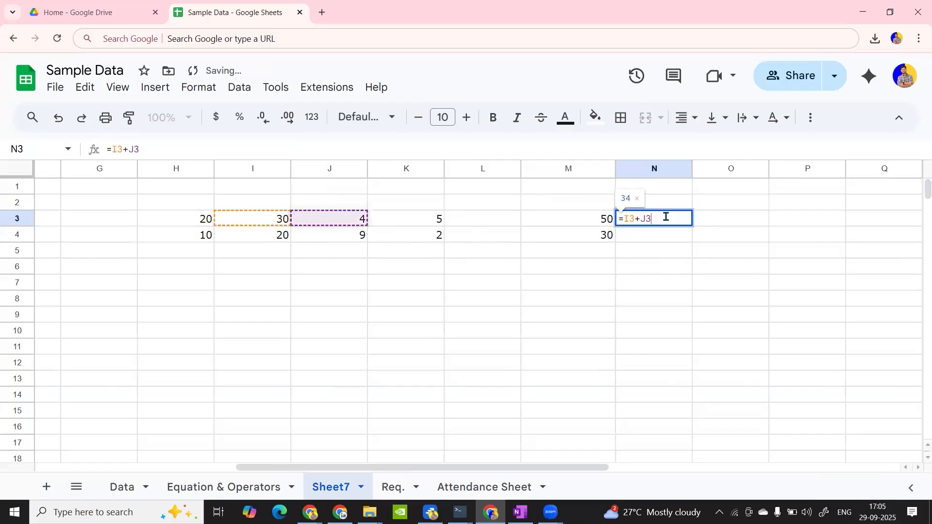
{"action": "key", "text": "Return"}
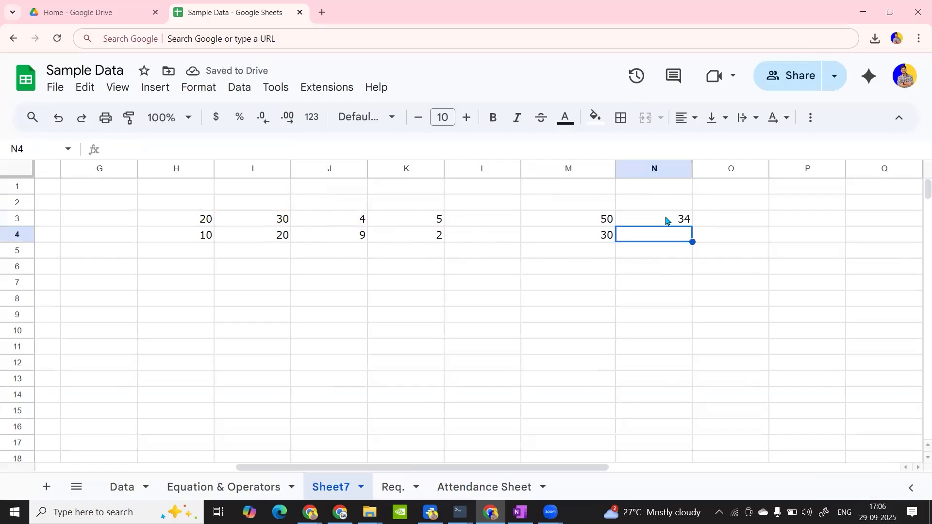
Enter the sample values 3, 4, 5, 10, 20 and 30 down K6:K11.
{"action": "left_click", "coordinate": [567, 215]}
{"action": "key", "text": "shift+Down"}
{"action": "key", "text": "shift+Down"}
{"action": "left_click", "coordinate": [400, 273]}
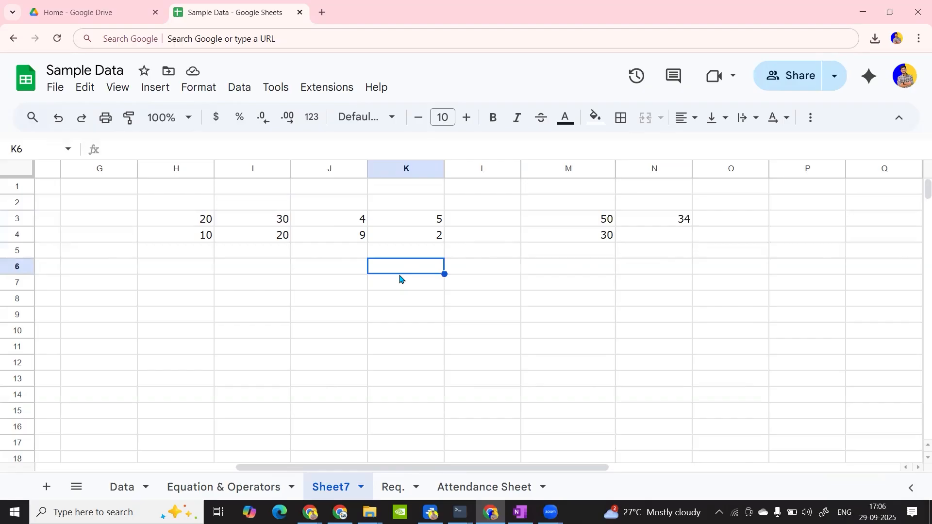
{"action": "type", "text": "3"}
{"action": "key", "text": "Return"}
{"action": "type", "text": "4"}
{"action": "key", "text": "Return"}
{"action": "type", "text": "5"}
{"action": "key", "text": "Return"}
{"action": "type", "text": "10"}
{"action": "key", "text": "Return"}
{"action": "type", "text": "20"}
{"action": "key", "text": "Return"}
{"action": "type", "text": "30"}
{"action": "key", "text": "Return"}
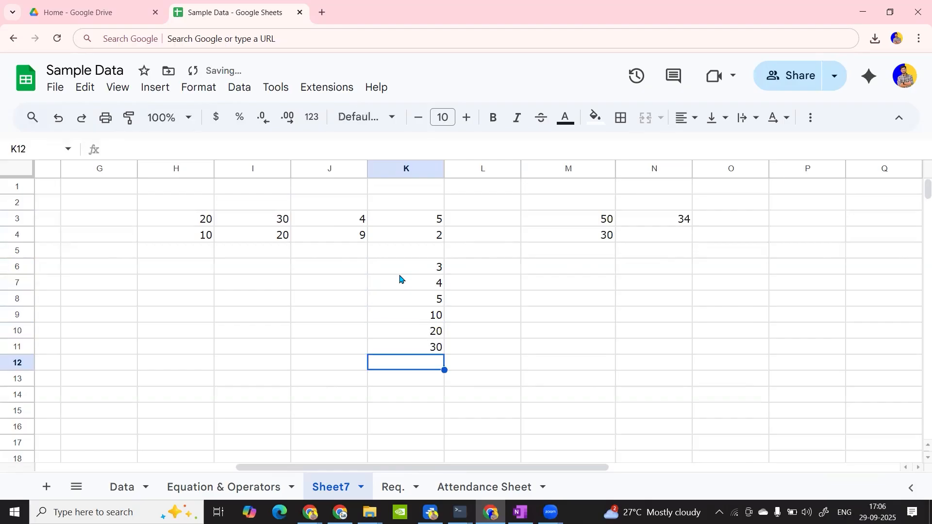
Add the K6 and K9 values with the formula =K6+K9 in cell M8.
{"action": "left_click", "coordinate": [556, 304]}
{"action": "type", "text": "="}
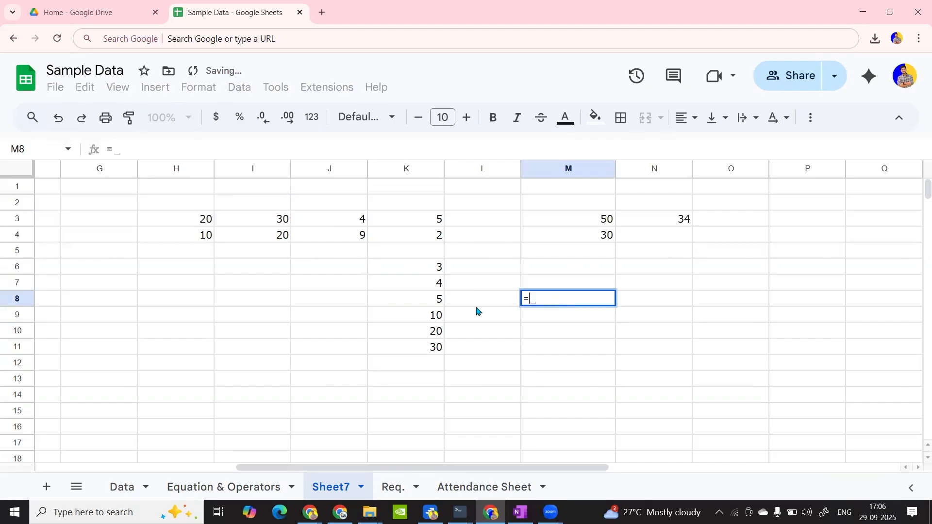
{"action": "left_click", "coordinate": [422, 266]}
{"action": "type", "text": "+"}
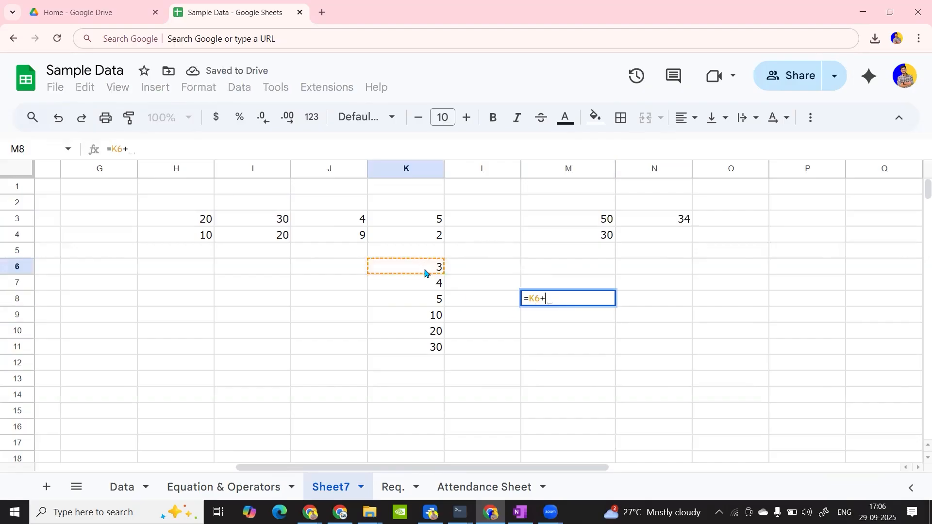
{"action": "left_click", "coordinate": [430, 313]}
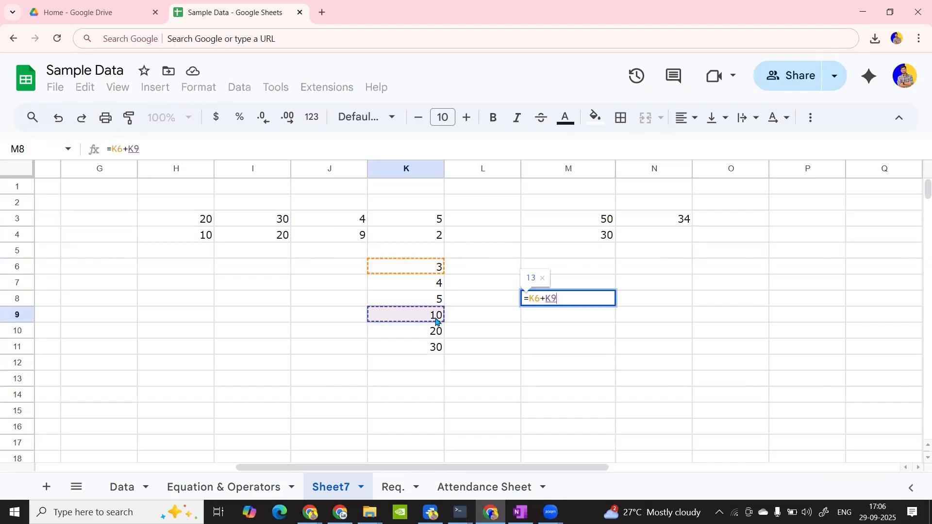
{"action": "key", "text": "Return"}
Review the M8 formula, fill it down to M9 and inspect the references used there.
{"action": "left_click", "coordinate": [611, 301]}
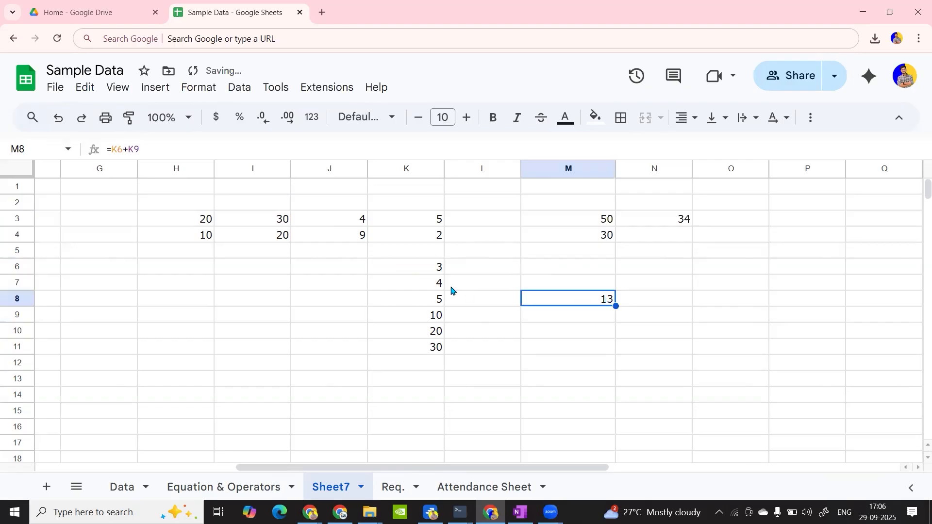
{"action": "key", "text": "F2"}
{"action": "key", "text": "Return"}
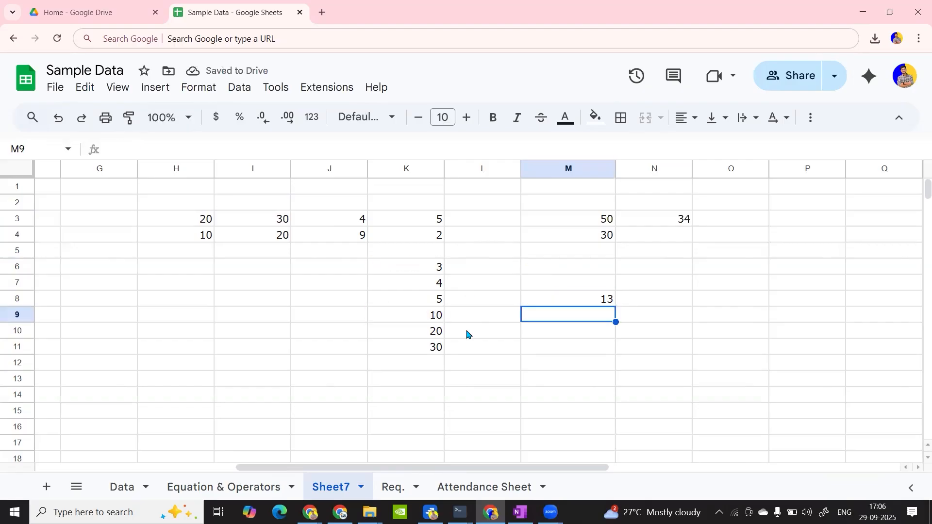
{"action": "left_click", "coordinate": [606, 302]}
{"action": "left_click_drag", "start_coordinate": [615, 308], "coordinate": [610, 318]}
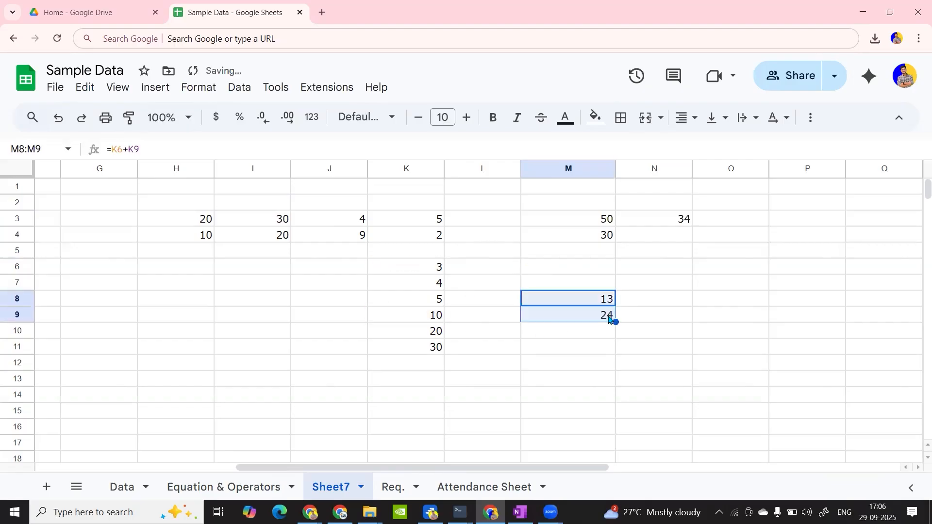
{"action": "left_click", "coordinate": [609, 318]}
{"action": "key", "text": "F2"}
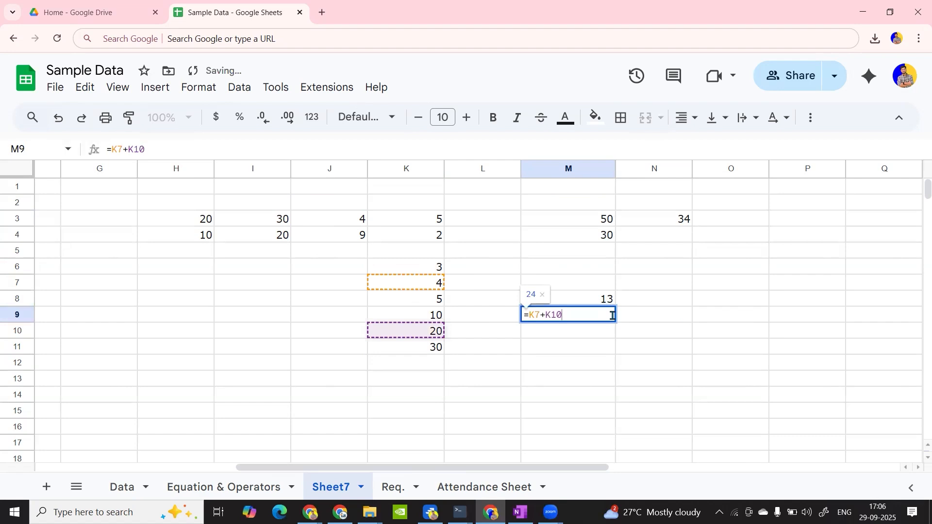
{"action": "key", "text": "Return"}
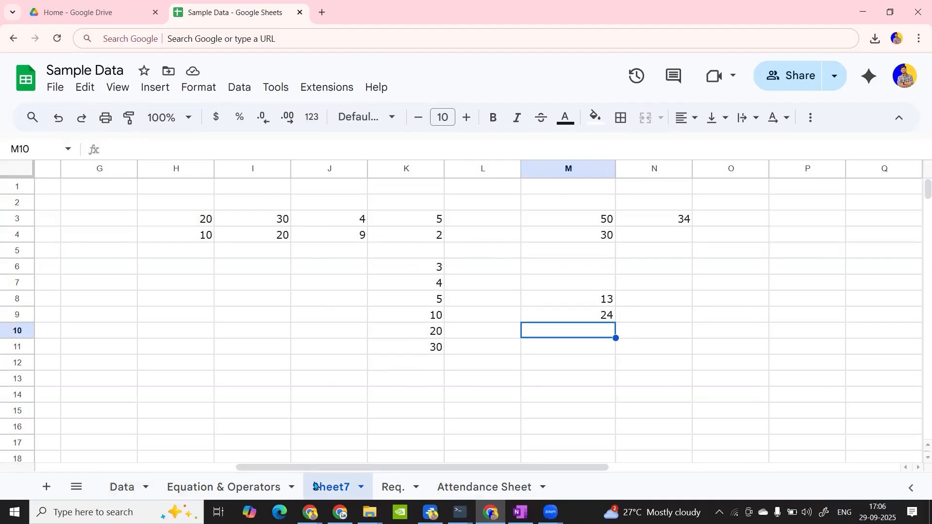
Rename Sheet7 as Sample.
{"action": "double_click", "coordinate": [333, 492]}
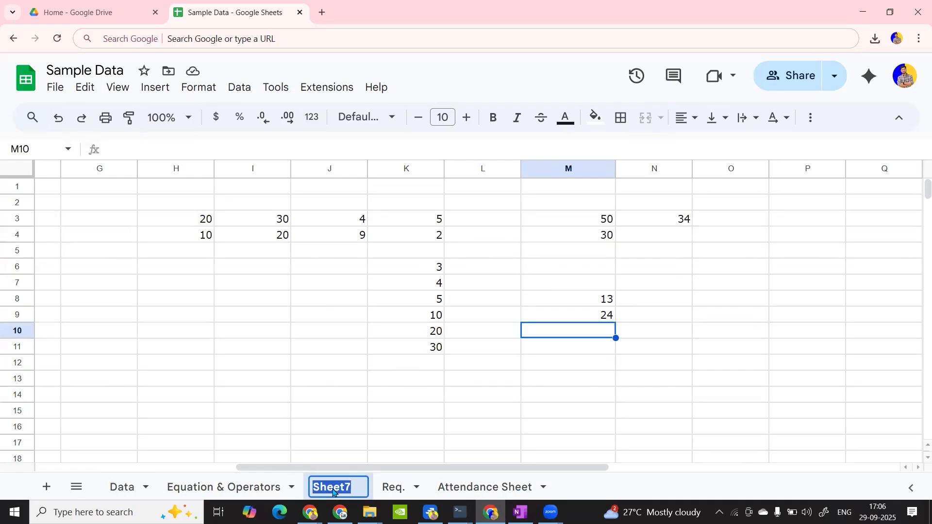
{"action": "type", "text": "Sample"}
{"action": "key", "text": "Return"}
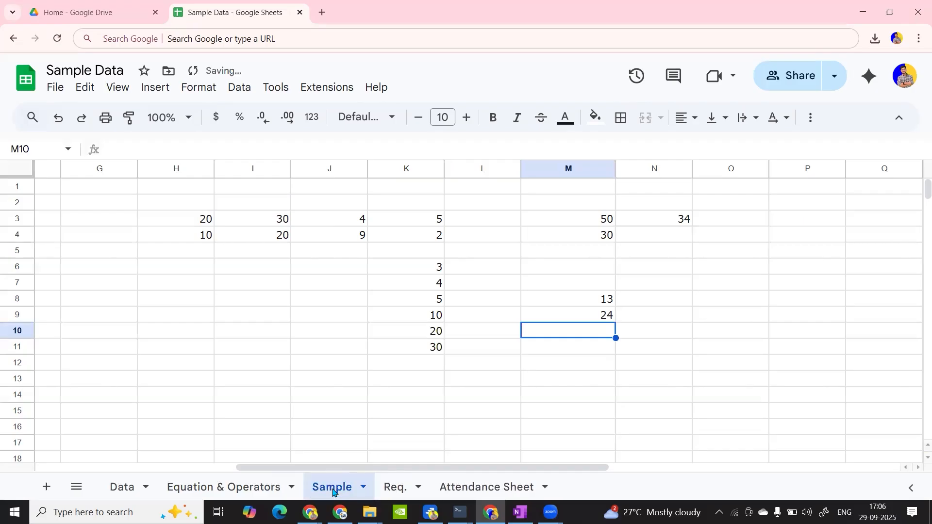
In cell N4 of the Data sheet, enter the cross-sheet formula =Sample!H3+Sample!I3.
{"action": "left_click", "coordinate": [128, 489]}
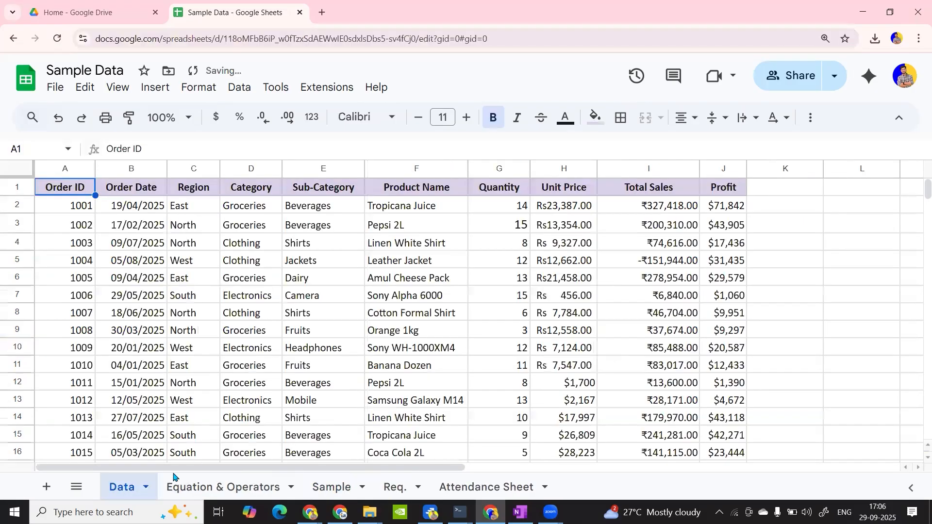
{"action": "scroll", "coordinate": [403, 350], "scroll_direction": "right", "scroll_amount": 10}
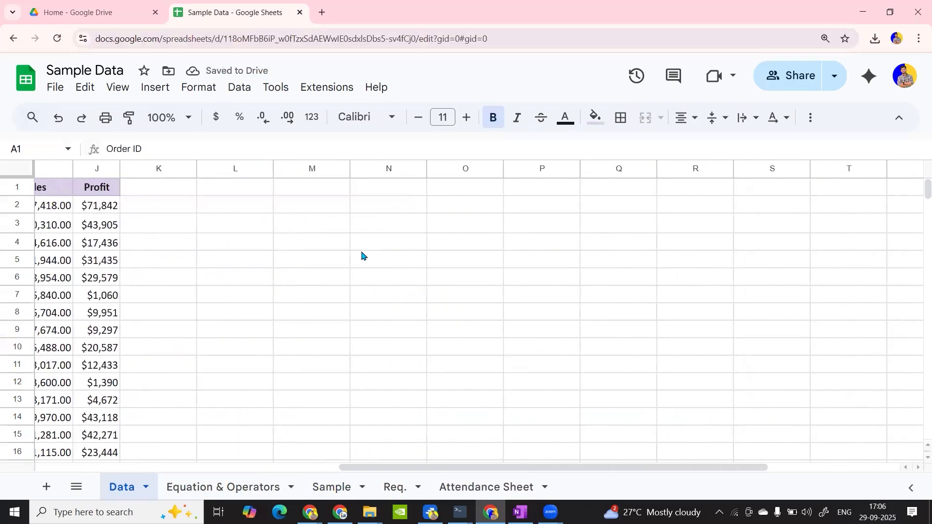
{"action": "left_click", "coordinate": [360, 248]}
{"action": "type", "text": "="}
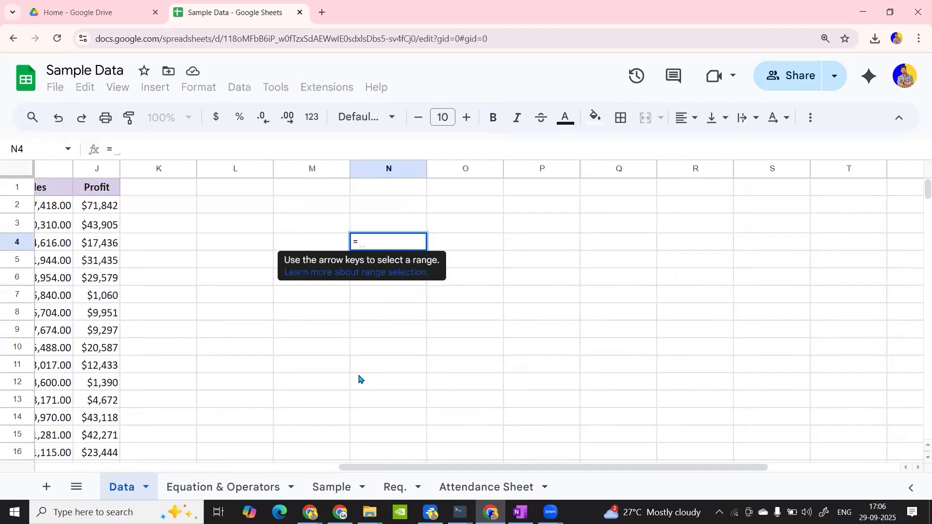
{"action": "left_click", "coordinate": [333, 489]}
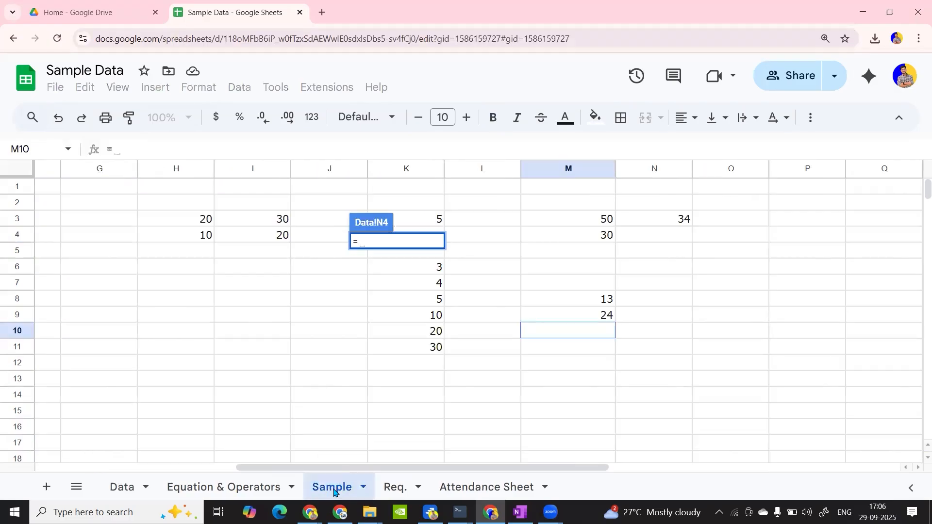
{"action": "left_click", "coordinate": [199, 226]}
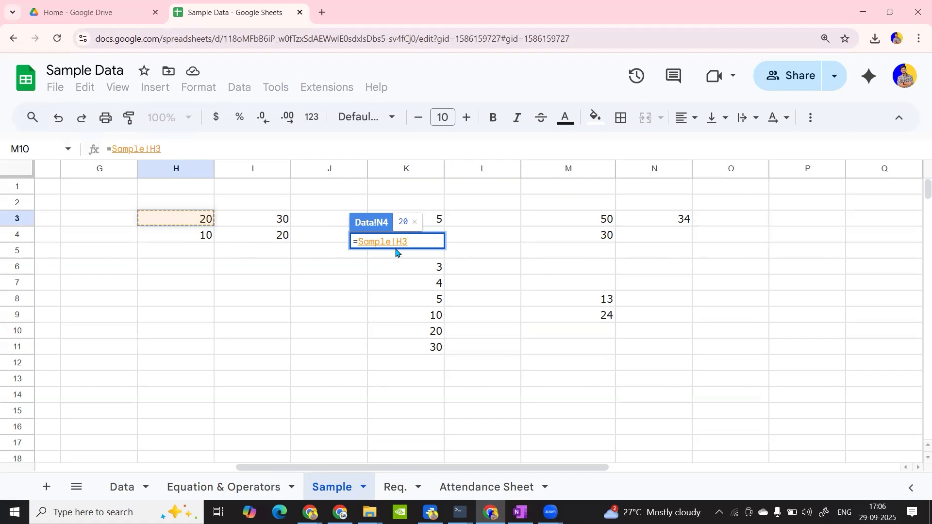
{"action": "type", "text": "+"}
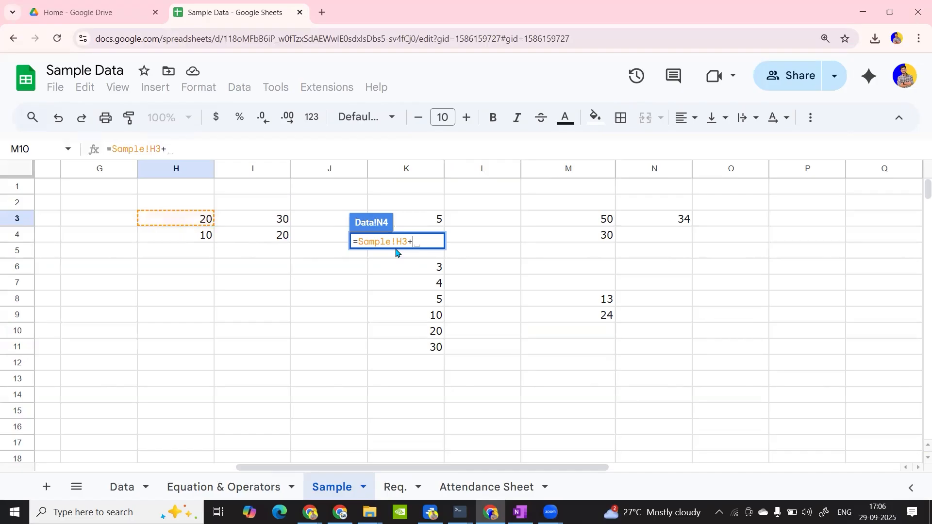
{"action": "left_click", "coordinate": [279, 222]}
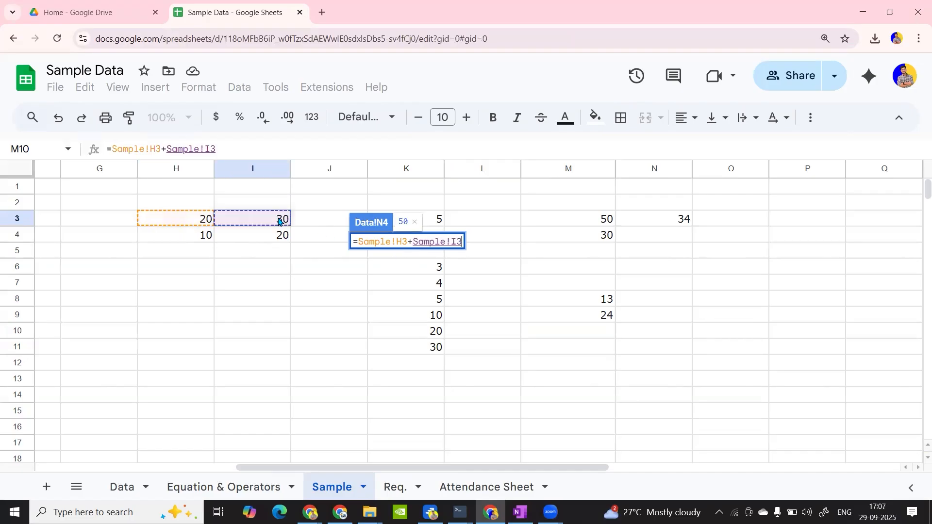
{"action": "key", "text": "Return"}
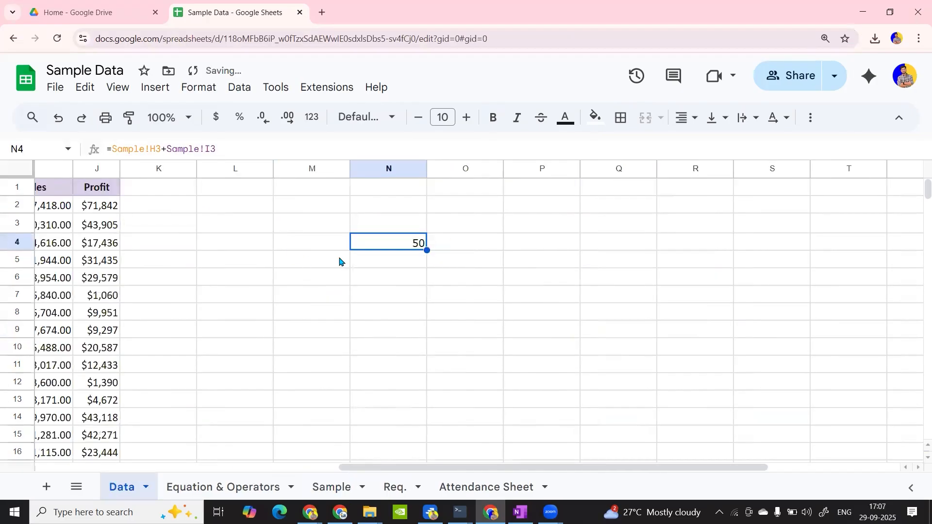
Review the N4 formula, fill it down to N5 and inspect the references to the Sample sheet there.
{"action": "double_click", "coordinate": [423, 246]}
{"action": "key", "text": "Return"}
{"action": "left_click", "coordinate": [423, 247]}
{"action": "left_click_drag", "start_coordinate": [426, 249], "coordinate": [423, 262]}
{"action": "double_click", "coordinate": [414, 260]}
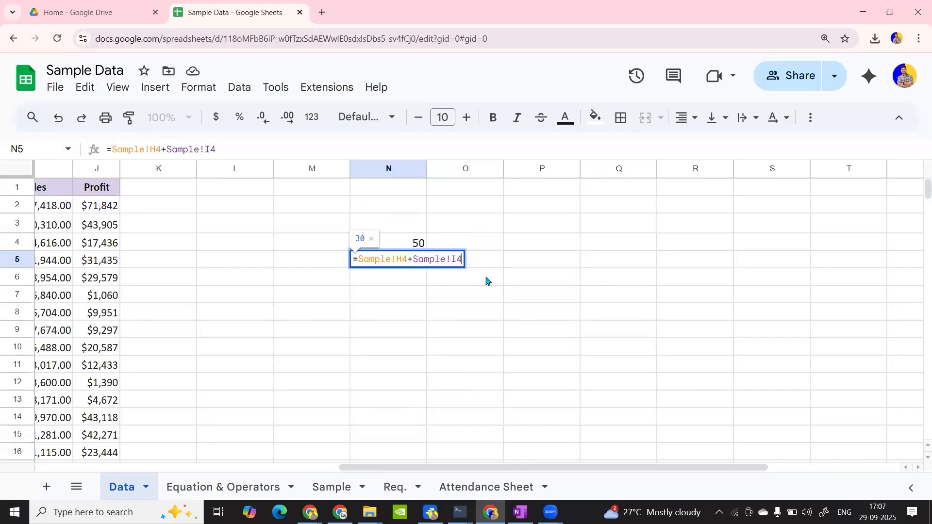
{"action": "key", "text": "Return"}
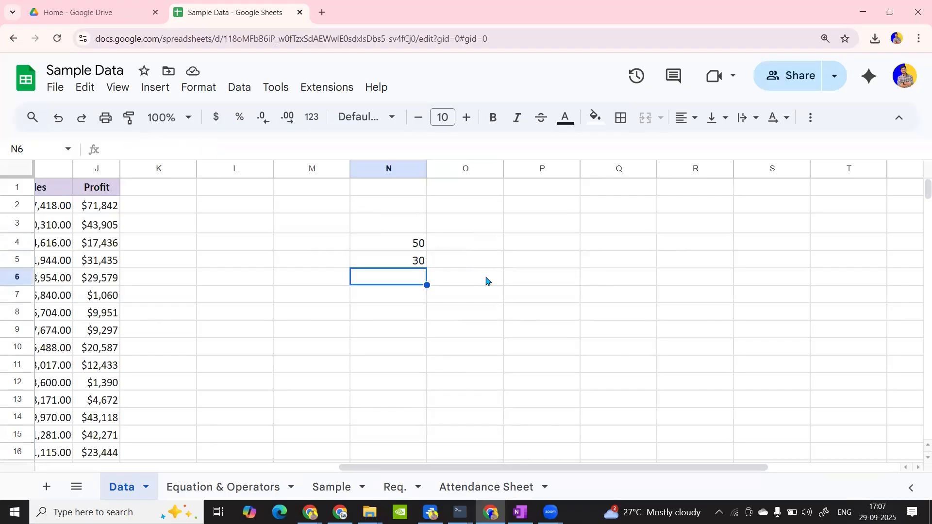
Clear the cross-sheet test formulas from the range N3:O6 on the Data sheet.
{"action": "left_click_drag", "start_coordinate": [363, 222], "coordinate": [462, 283]}
{"action": "key", "text": "Delete"}
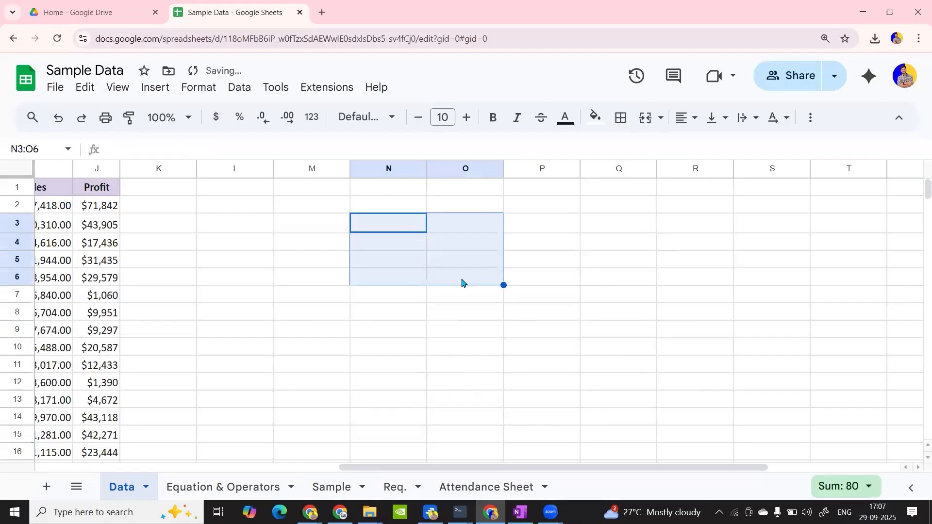
Review the first row's Quantity, Unit Price and Total Sales cells and clear all Total Sales values in I2:I101.
{"action": "scroll", "coordinate": [272, 327], "scroll_direction": "left", "scroll_amount": 5}
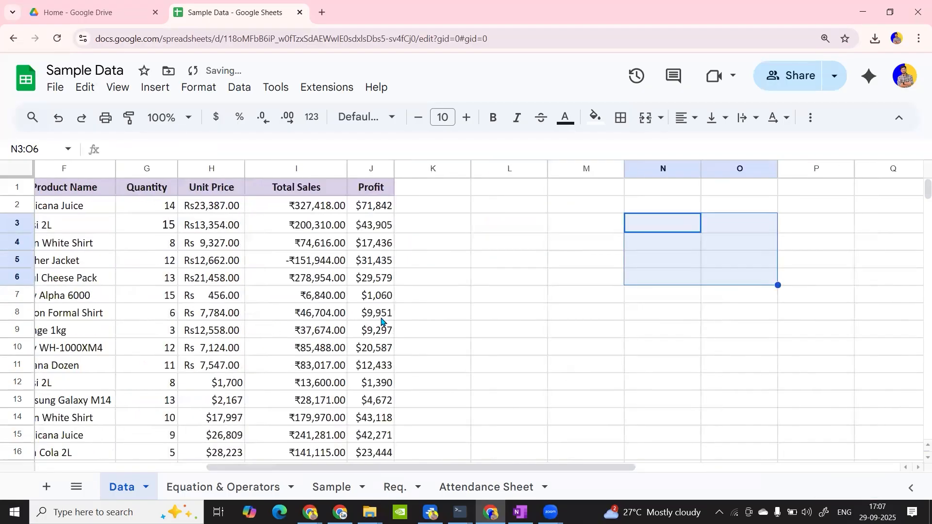
{"action": "scroll", "coordinate": [436, 292], "scroll_direction": "left", "scroll_amount": 5}
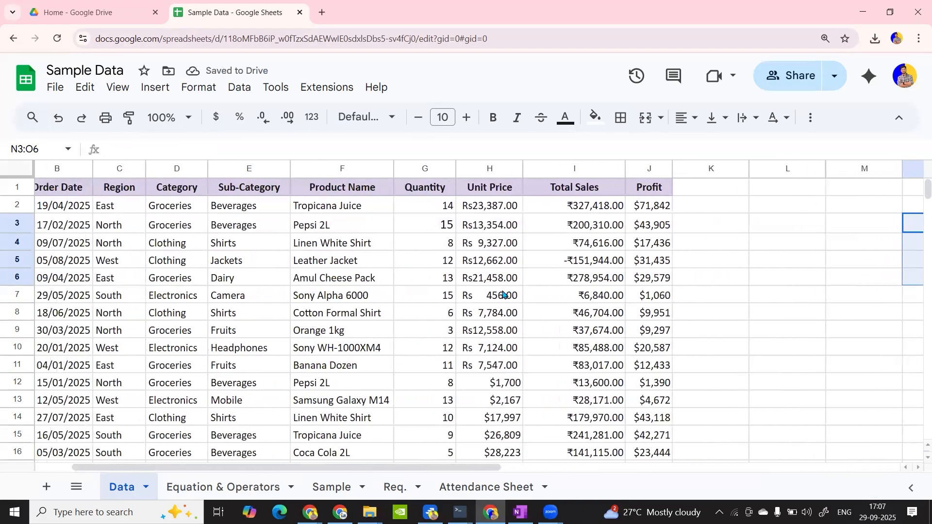
{"action": "left_click", "coordinate": [444, 208]}
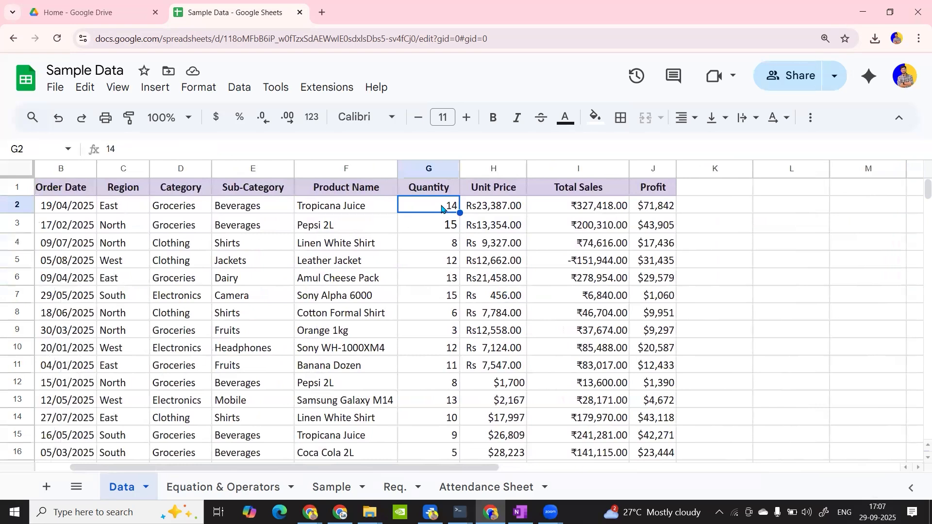
{"action": "left_click", "coordinate": [513, 209]}
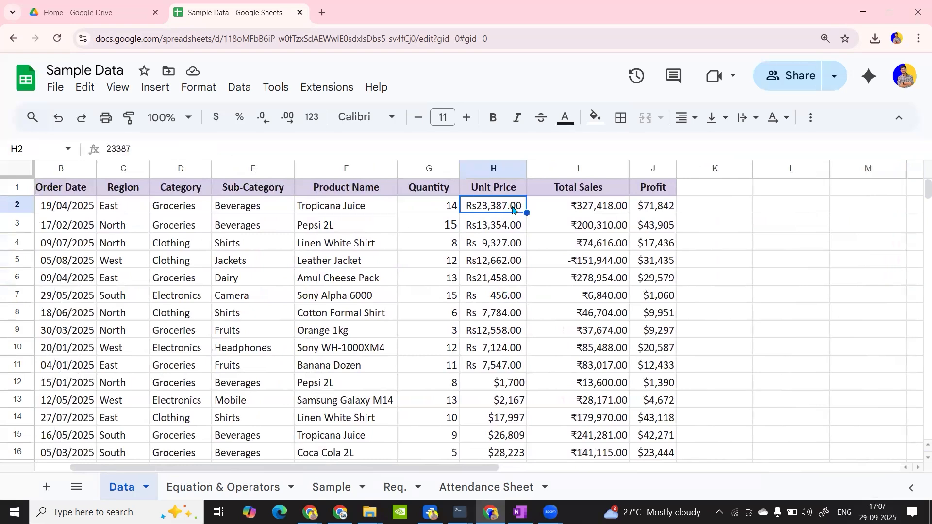
{"action": "left_click", "coordinate": [577, 194]}
{"action": "left_click", "coordinate": [581, 206]}
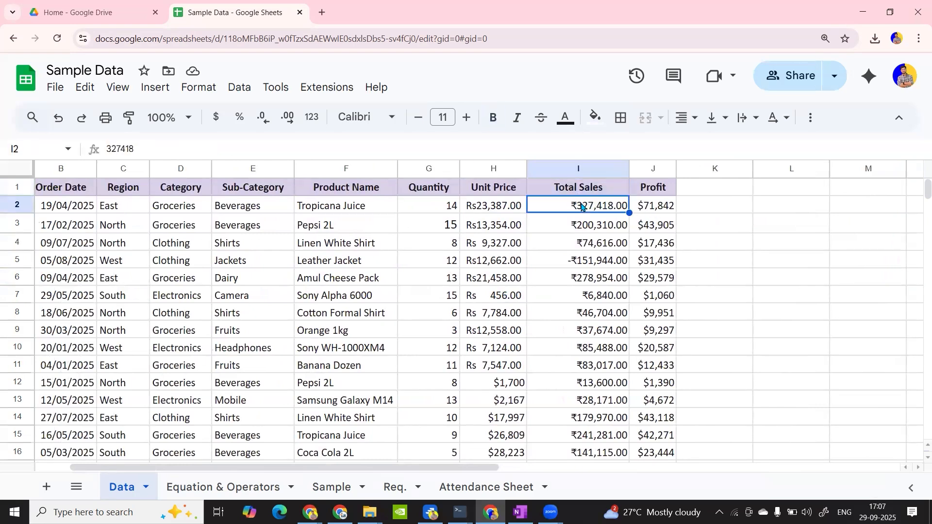
{"action": "key", "text": "ctrl+shift+Down"}
{"action": "key", "text": "Delete"}
Calculate the first order's Total Sales in I2 as quantity times unit price with =G2*H2.
{"action": "scroll", "coordinate": [582, 206], "scroll_direction": "up", "scroll_amount": 6}
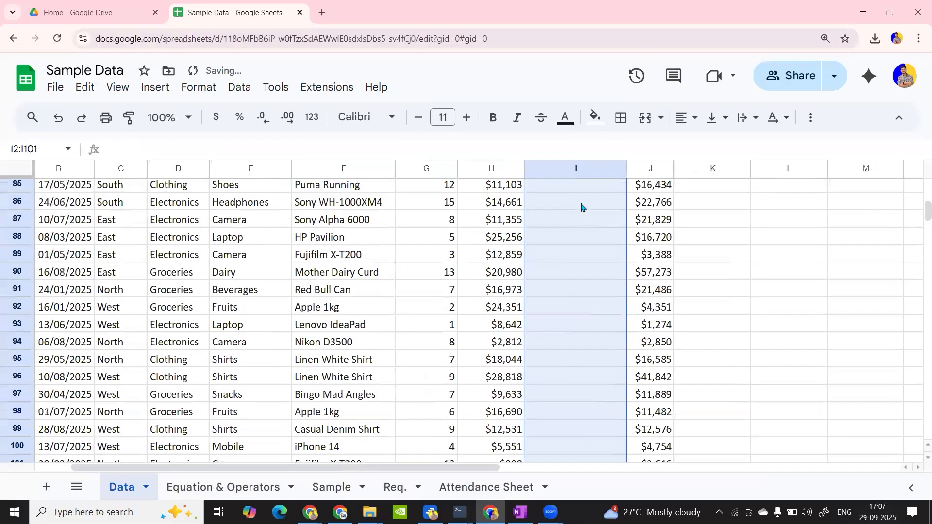
{"action": "left_click", "coordinate": [580, 221]}
{"action": "key", "text": "ctrl+Up"}
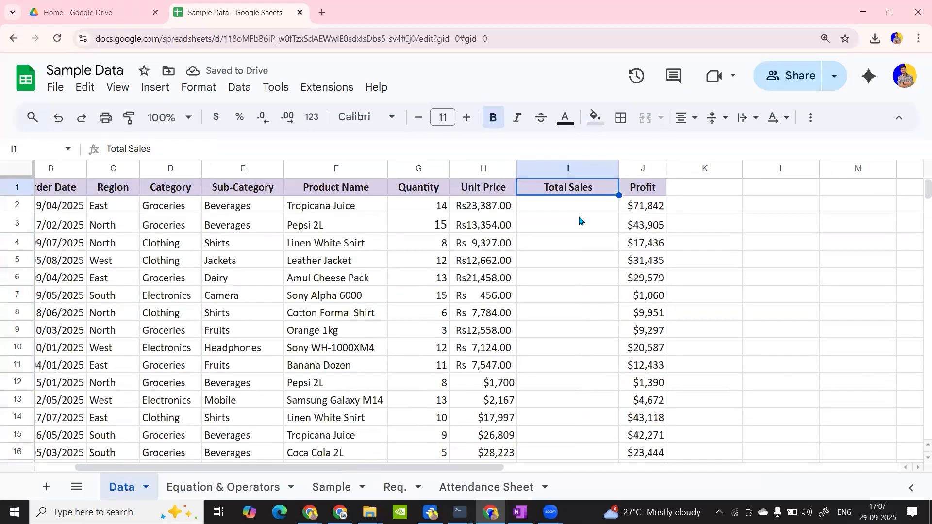
{"action": "left_click", "coordinate": [558, 206]}
{"action": "type", "text": "="}
{"action": "left_click", "coordinate": [424, 212]}
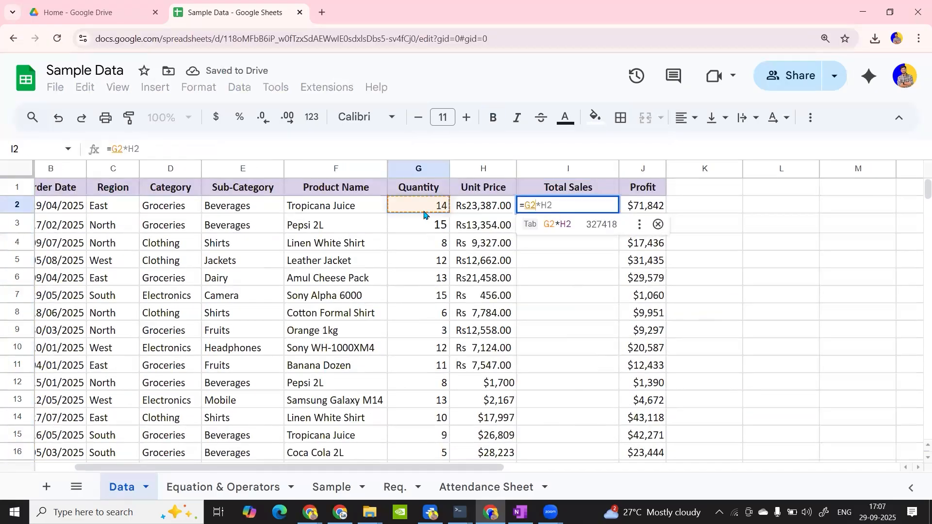
{"action": "type", "text": "*"}
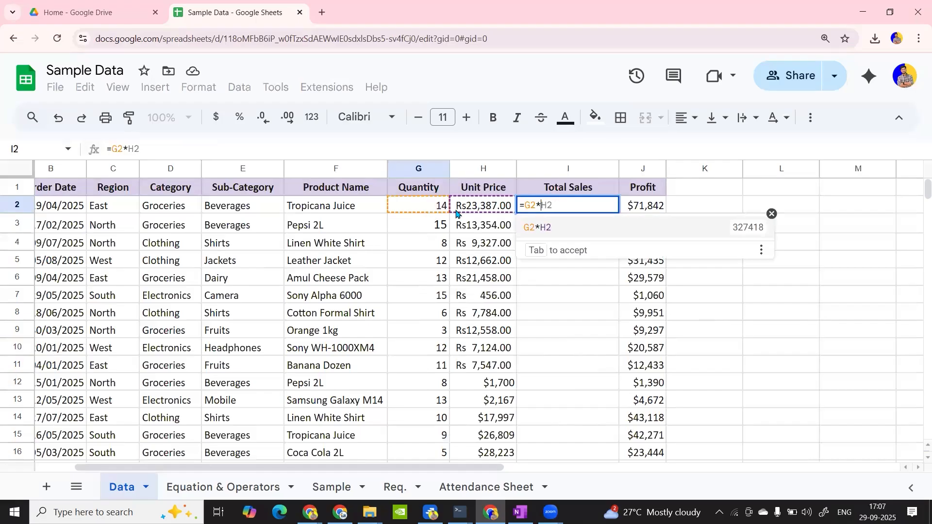
{"action": "left_click", "coordinate": [491, 207]}
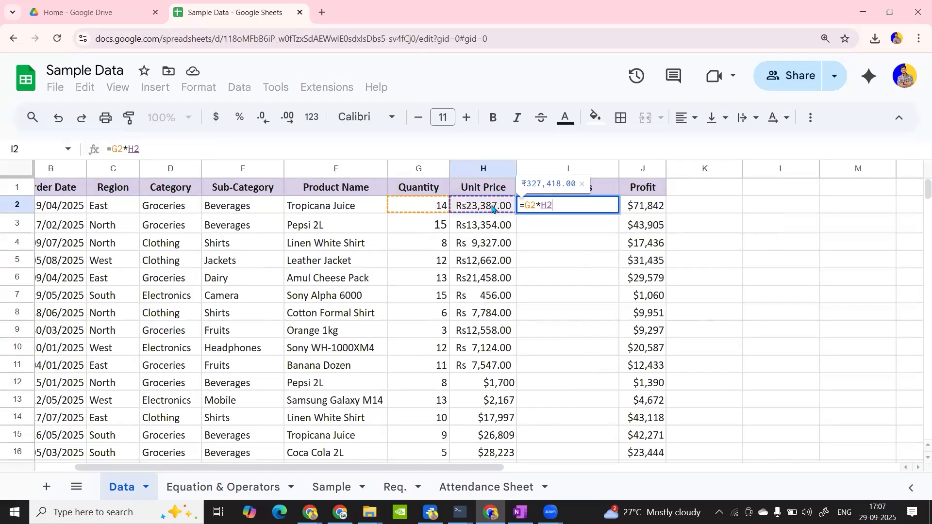
{"action": "key", "text": "Return"}
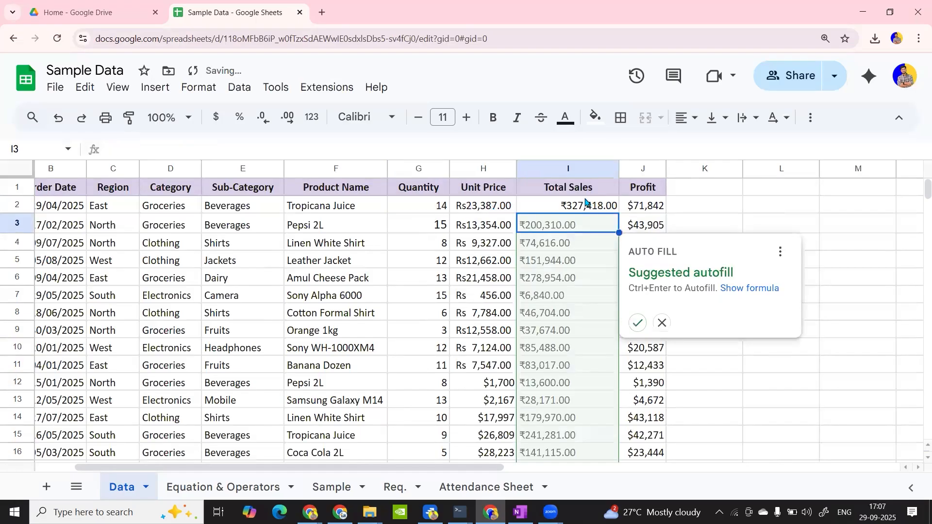
Accept the suggested autofill for the rest of the Total Sales column and check the formula in I3.
{"action": "left_click", "coordinate": [638, 323]}
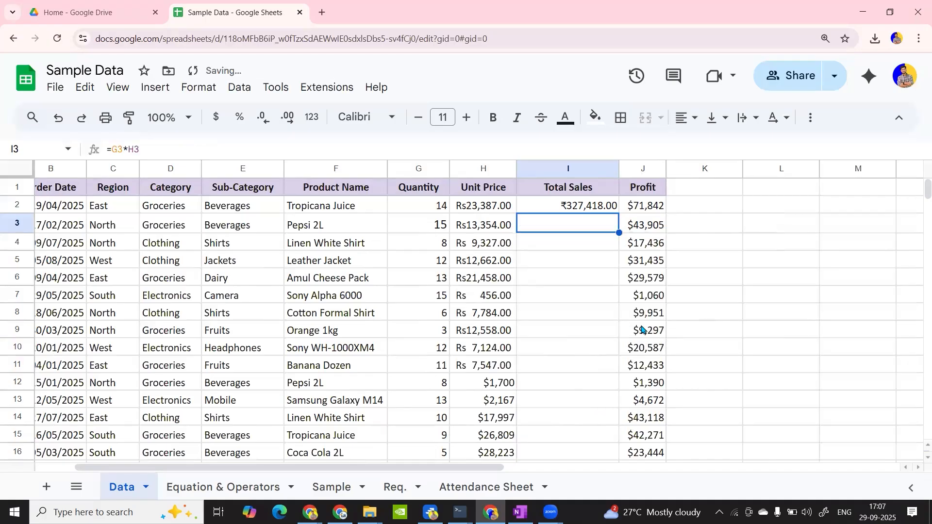
{"action": "double_click", "coordinate": [586, 233]}
{"action": "key", "text": "Escape"}
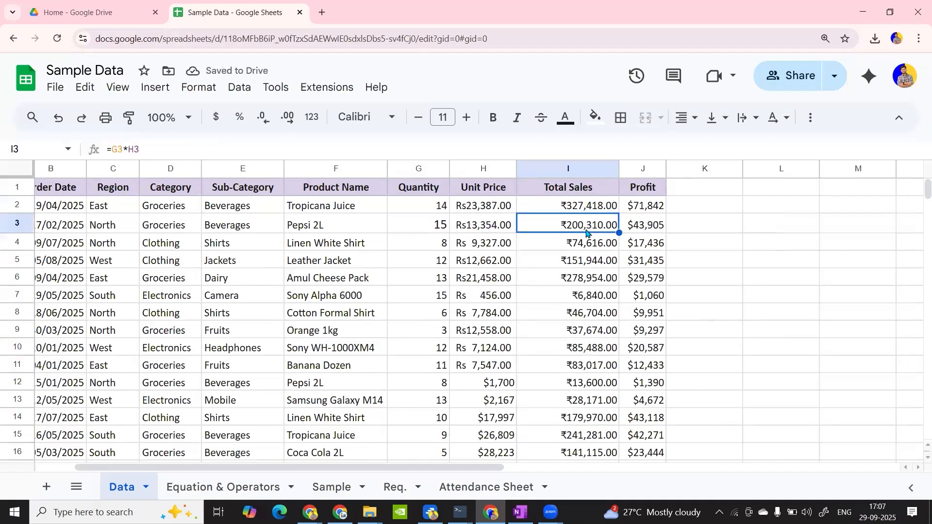
Clear the autofilled Total Sales formulas from I3 down to the end of the column, keeping I2.
{"action": "key", "text": "ctrl+shift+Down"}
{"action": "key", "text": "Delete"}
{"action": "scroll", "coordinate": [587, 233], "scroll_direction": "up", "scroll_amount": 10}
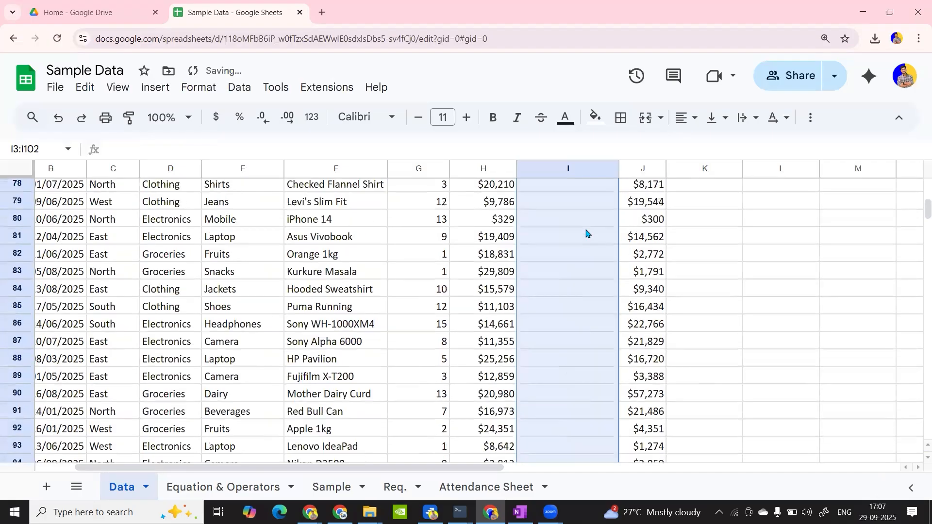
Try filling the Total Sales formula from I2 down to I7 and inspect the copied formula in I4.
{"action": "left_click", "coordinate": [586, 233]}
{"action": "key", "text": "ctrl+Up"}
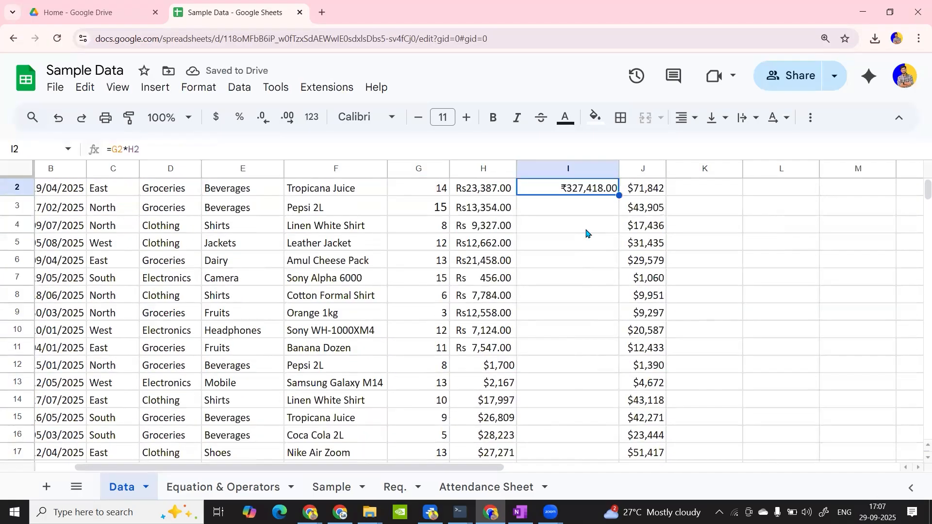
{"action": "scroll", "coordinate": [594, 188], "scroll_direction": "up", "scroll_amount": 1}
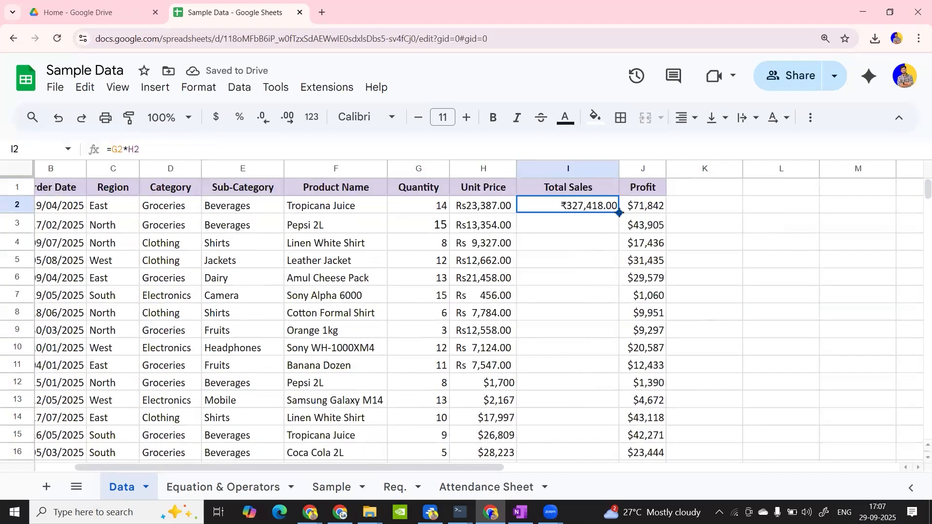
{"action": "left_click_drag", "start_coordinate": [619, 213], "coordinate": [622, 297]}
{"action": "left_click", "coordinate": [578, 241]}
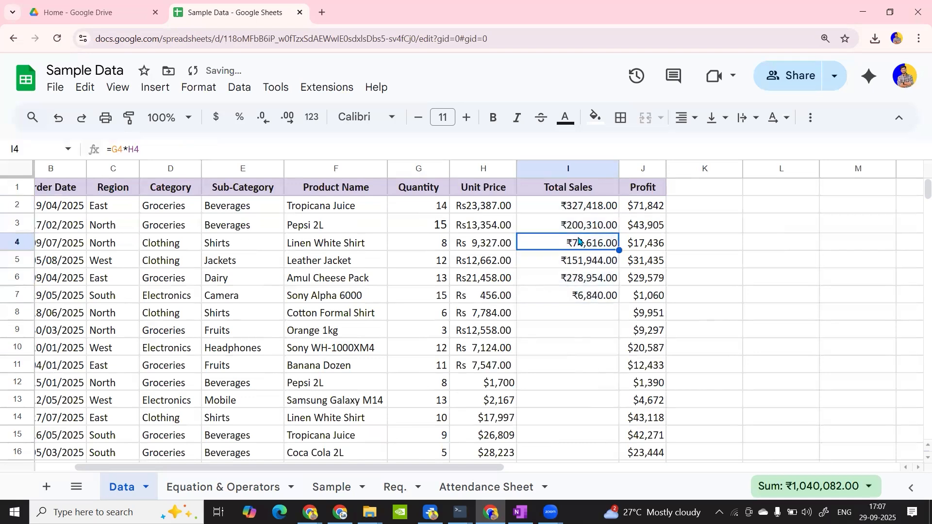
{"action": "double_click", "coordinate": [579, 241]}
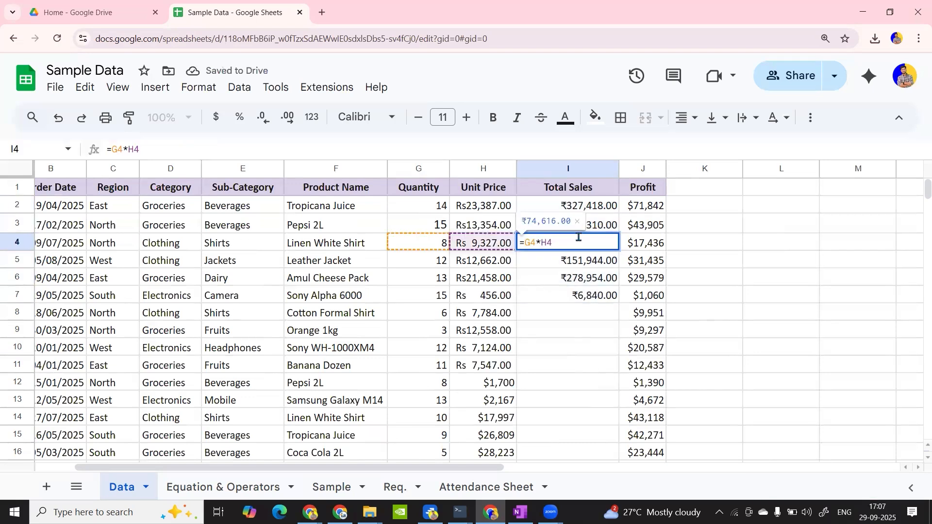
{"action": "key", "text": "Return"}
{"action": "key", "text": "ctrl+z"}
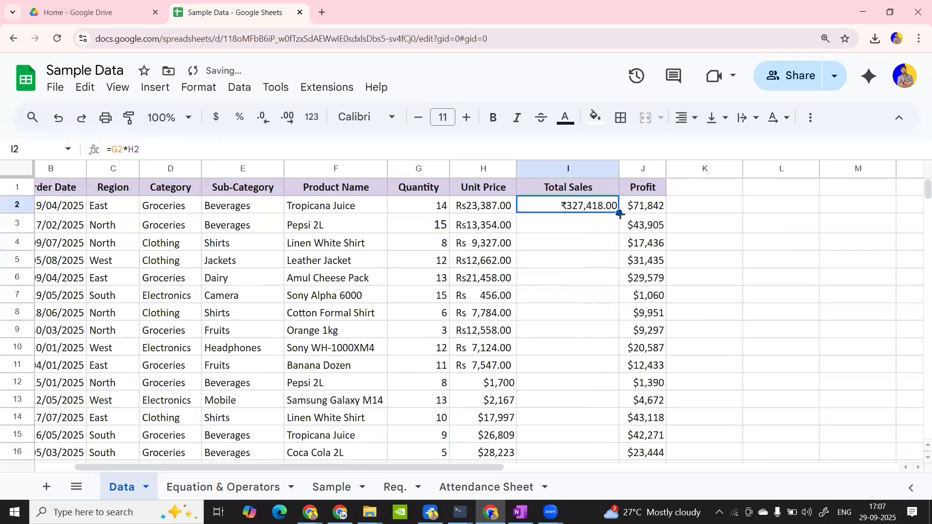
Fill the I2 formula down the whole Total Sales column and check the copied formula in I3.
{"action": "double_click", "coordinate": [619, 214]}
{"action": "left_click", "coordinate": [598, 231]}
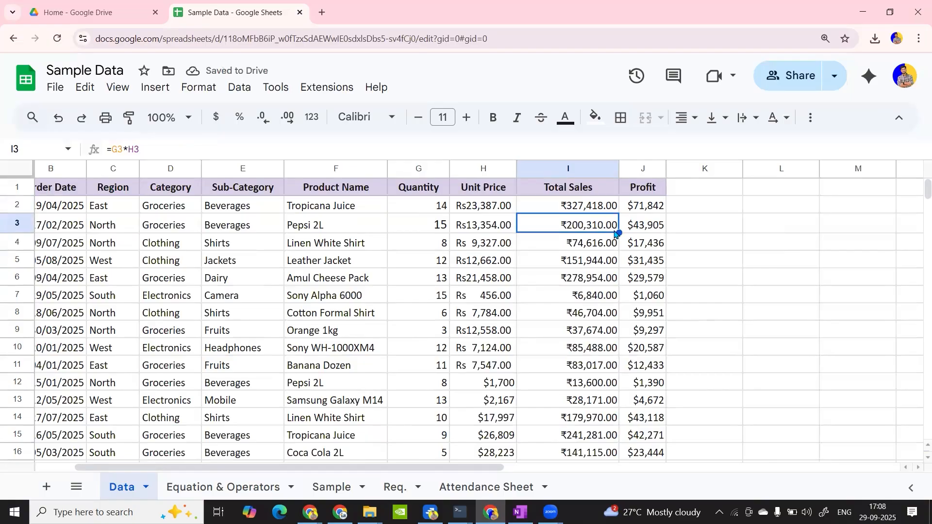
Add a "Profit %" header in K1 and review the first order's Profit and Total Sales cells.
{"action": "scroll", "coordinate": [614, 234], "scroll_direction": "right", "scroll_amount": 3}
{"action": "scroll", "coordinate": [615, 234], "scroll_direction": "right", "scroll_amount": 1}
{"action": "left_click", "coordinate": [540, 196]}
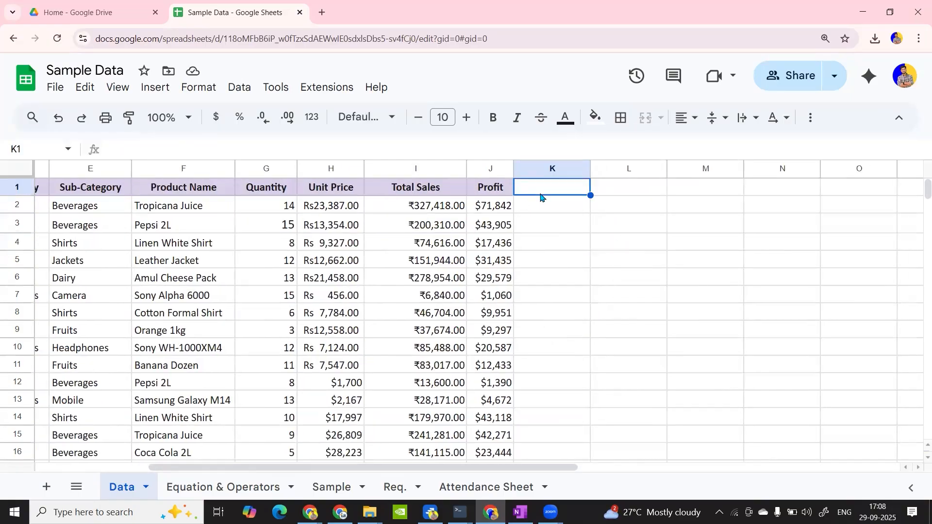
{"action": "type", "text": "Profi"}
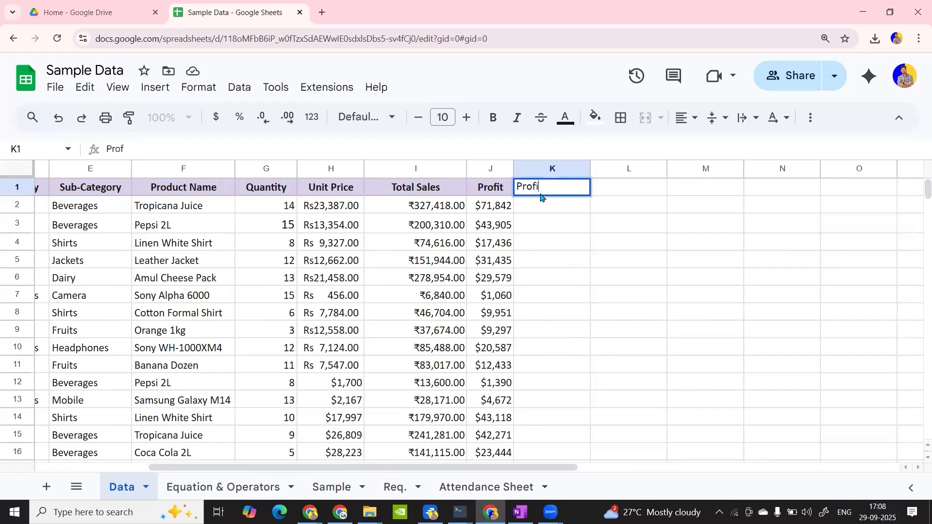
{"action": "type", "text": "t %"}
{"action": "key", "text": "Return"}
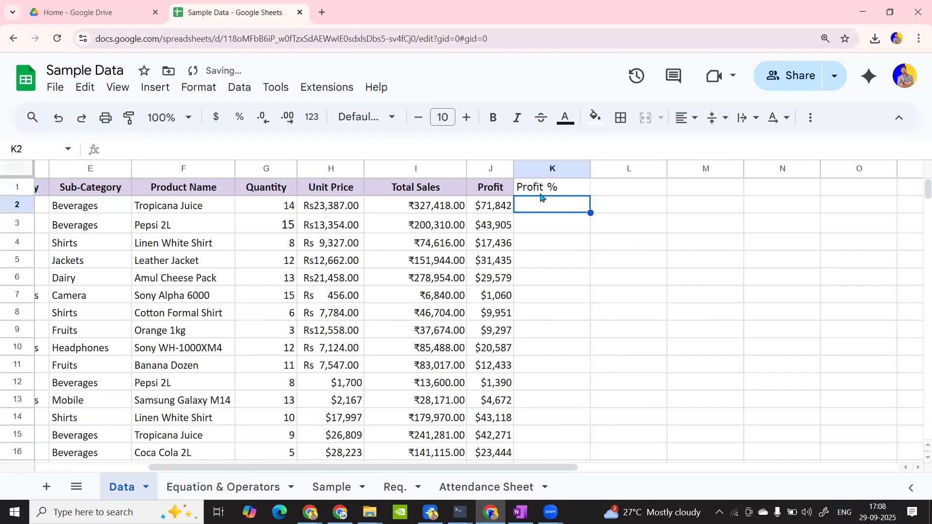
{"action": "left_click", "coordinate": [503, 208]}
{"action": "left_click", "coordinate": [445, 208]}
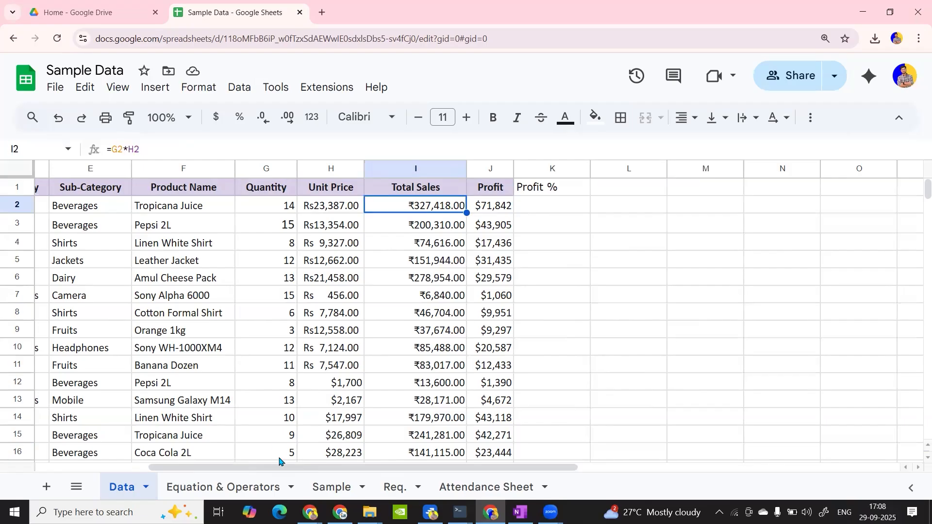
Add a "% Expe" header in E1 of the Sample sheet, beside the Total (₹) column.
{"action": "left_click", "coordinate": [346, 487]}
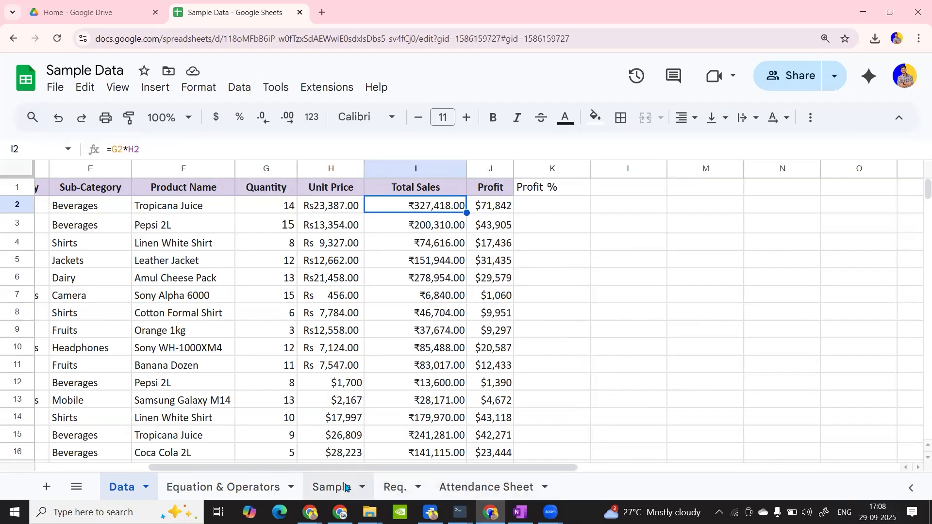
{"action": "scroll", "coordinate": [567, 313], "scroll_direction": "left", "scroll_amount": 5}
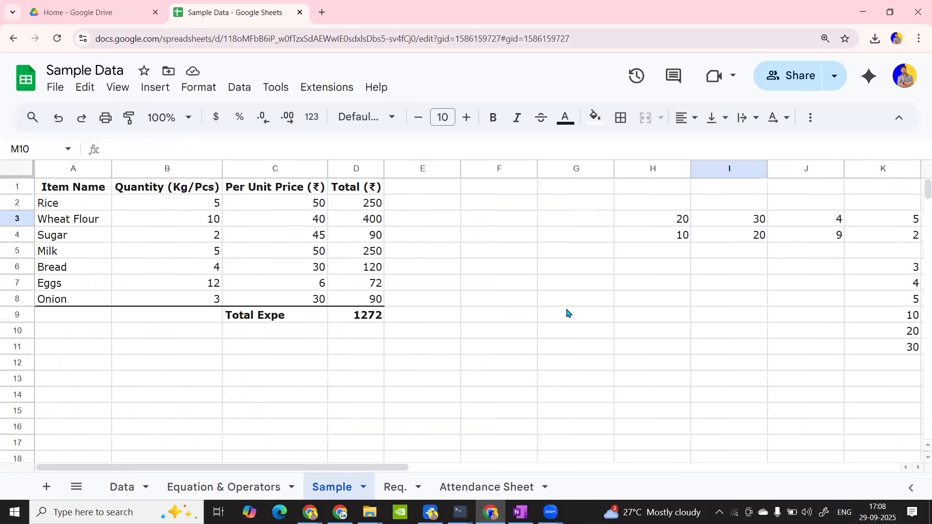
{"action": "key", "text": "ctrl+plus"}
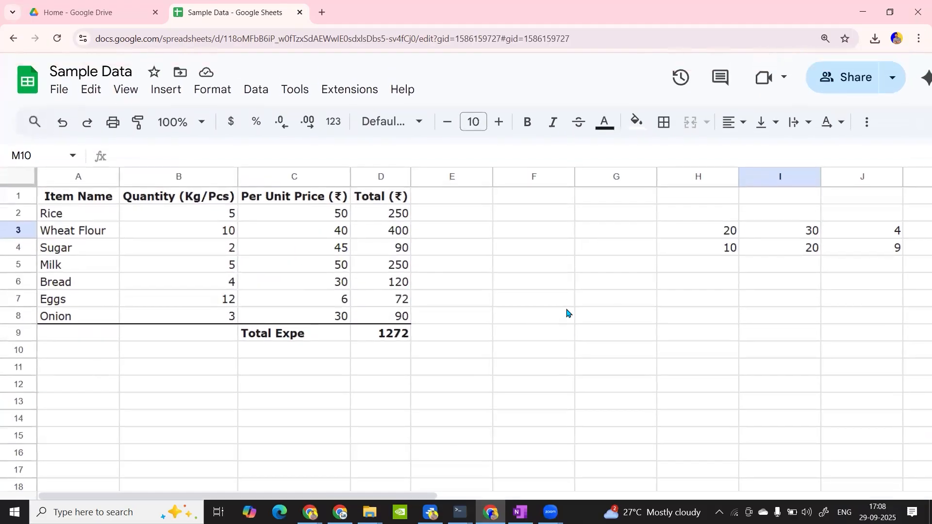
{"action": "left_click", "coordinate": [451, 195]}
{"action": "type", "text": "% Expe"}
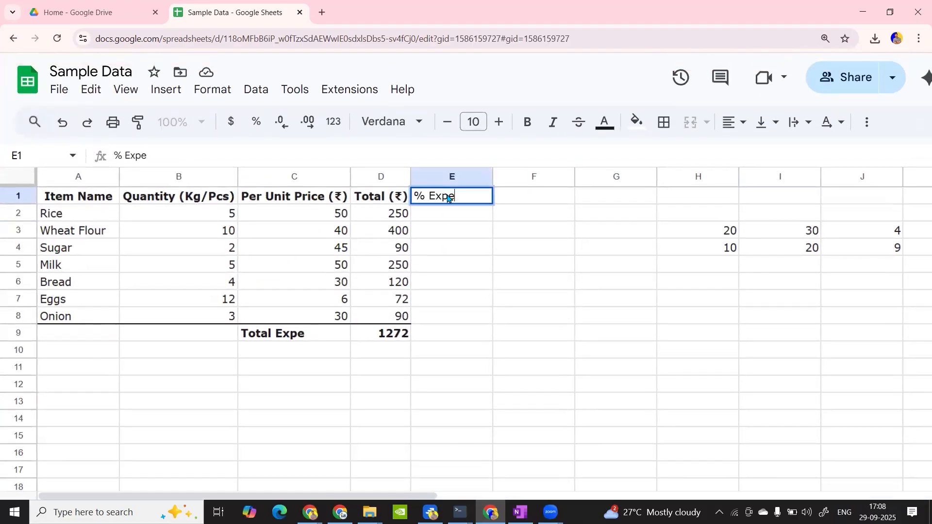
{"action": "key", "text": "Return"}
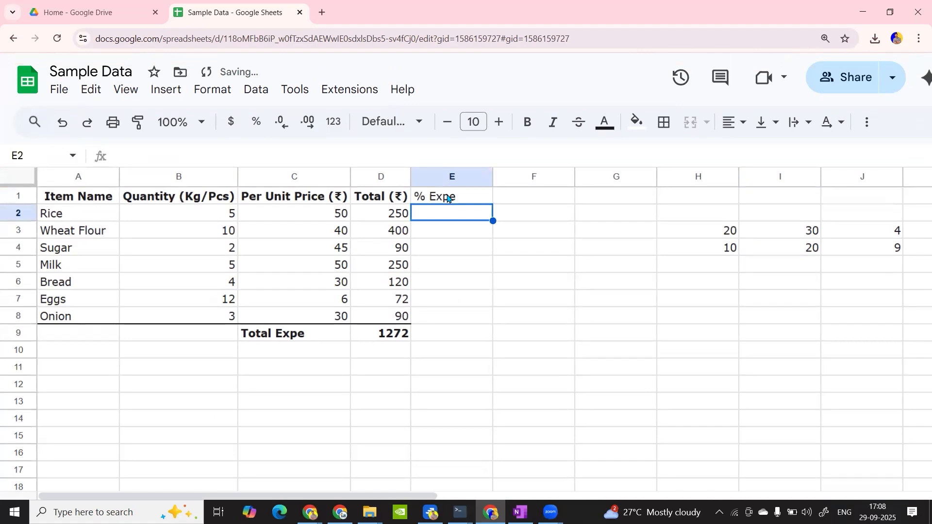